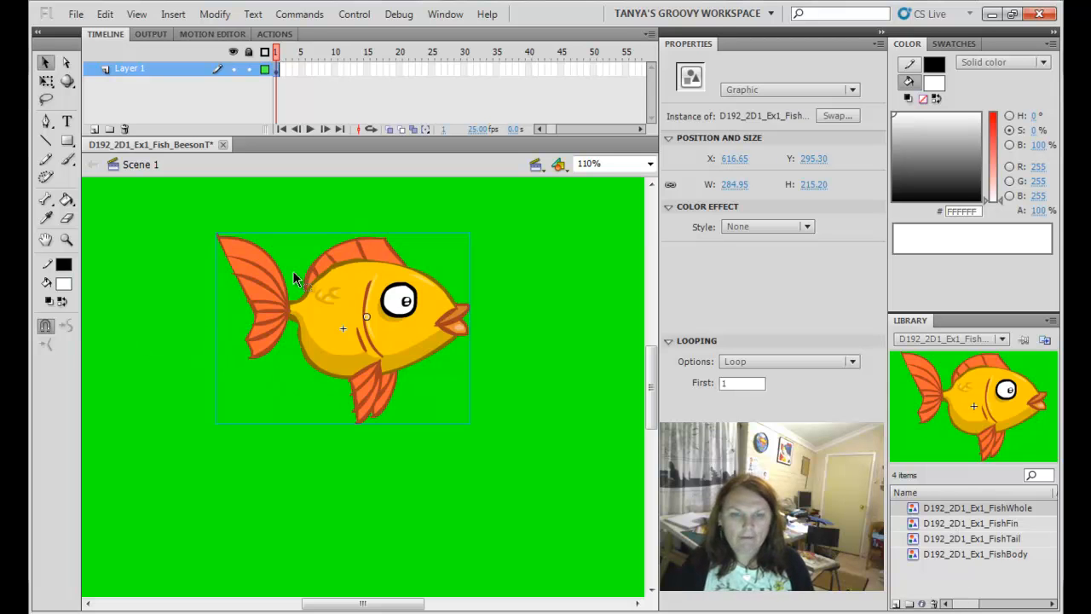
# Preview the FishFin, FishTail, FishBody and FishWhole symbols in the library
pyautogui.click(991, 524)
pyautogui.click(988, 539)
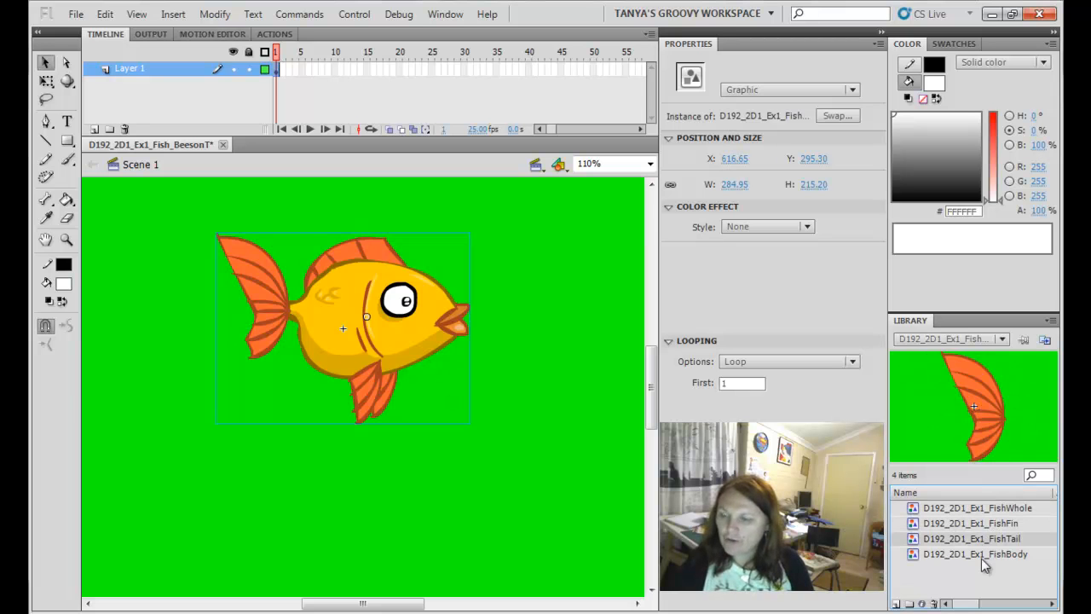
pyautogui.click(983, 555)
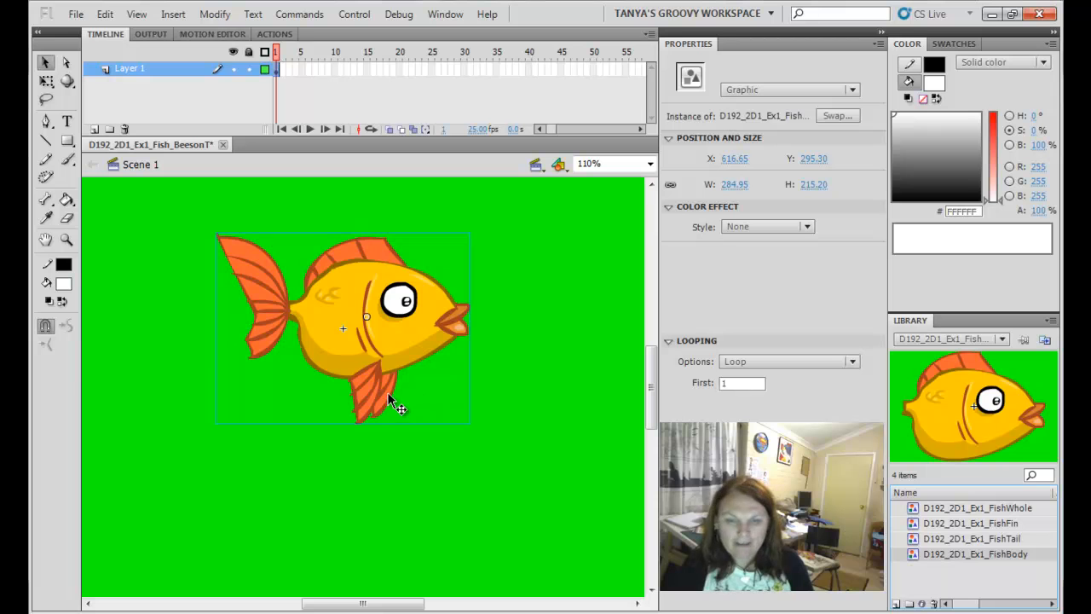
pyautogui.click(954, 523)
pyautogui.click(956, 509)
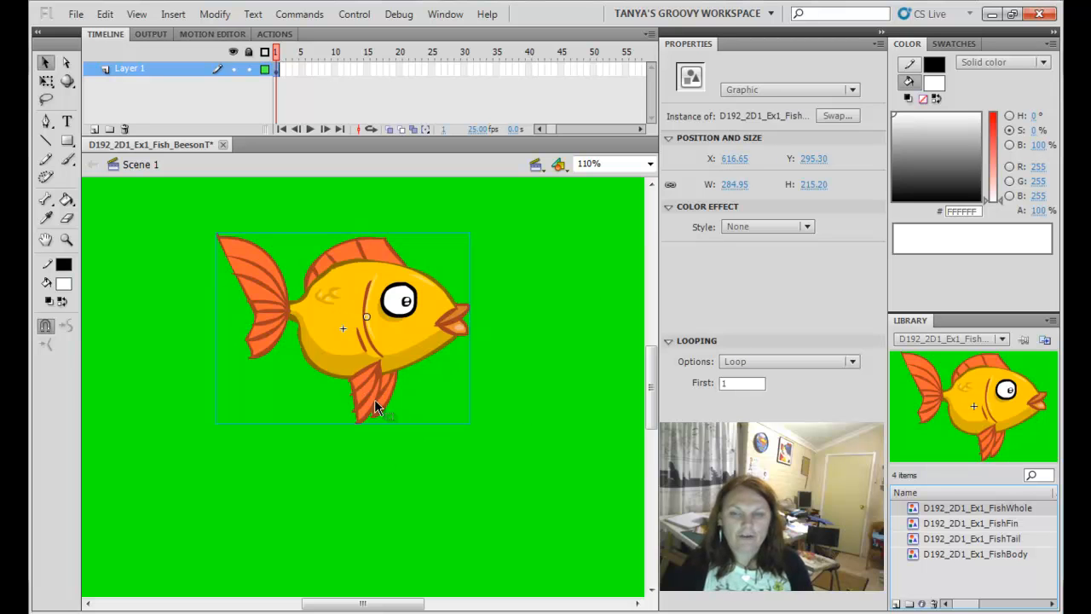
# Place three more instances of the FishWhole symbol on the stage around the original fish and spread them out
pyautogui.moveTo(1014, 418); pyautogui.dragTo(430, 417)
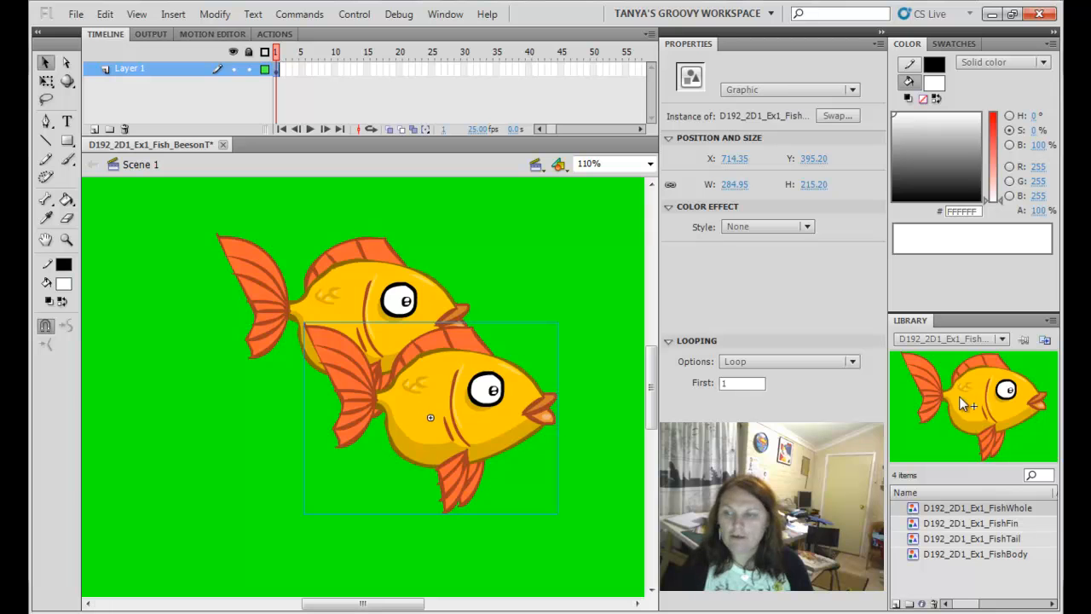
pyautogui.moveTo(423, 309); pyautogui.dragTo(421, 310)
pyautogui.moveTo(962, 398); pyautogui.dragTo(345, 446)
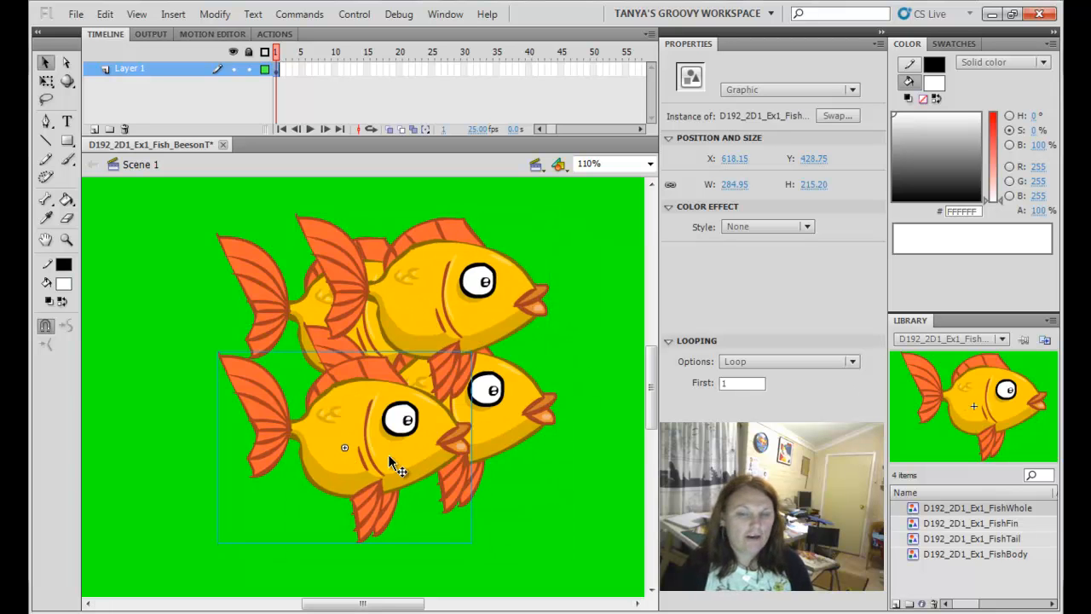
pyautogui.moveTo(470, 310); pyautogui.dragTo(271, 273)
pyautogui.click(324, 449)
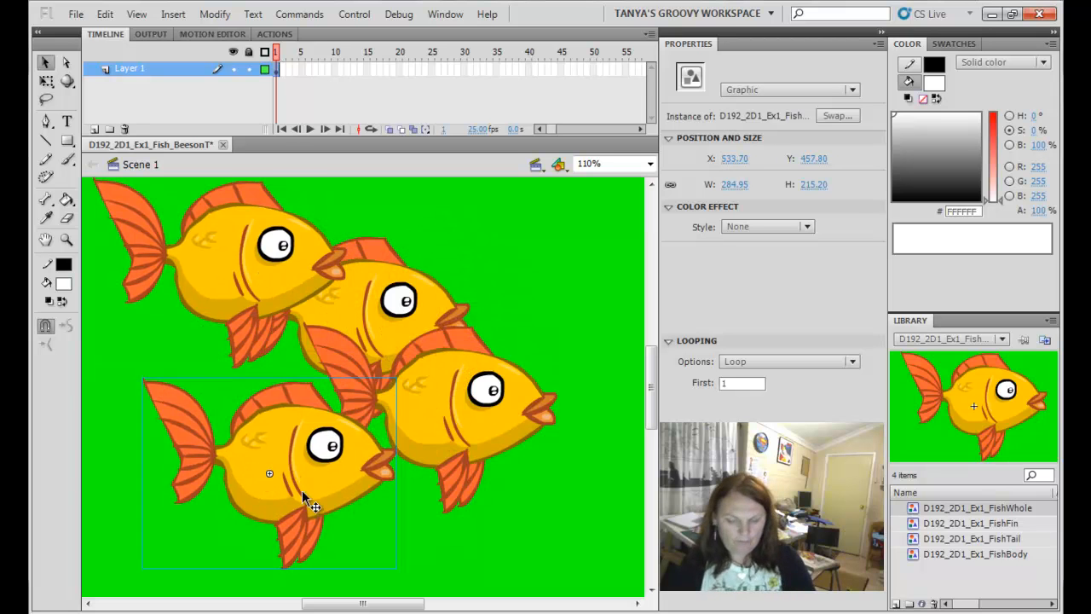
# Delete the three extra fish instances, keeping only the original fish on the stage
pyautogui.press('Delete')
pyautogui.click(484, 408)
pyautogui.click(254, 250)
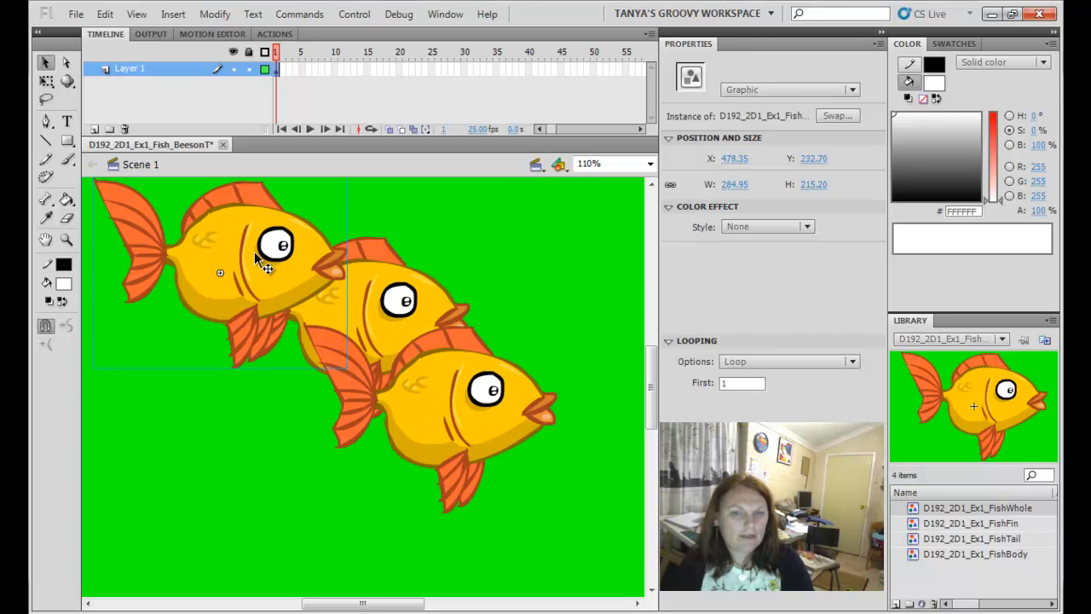
pyautogui.press('Delete')
pyautogui.click(432, 397)
pyautogui.press('Delete')
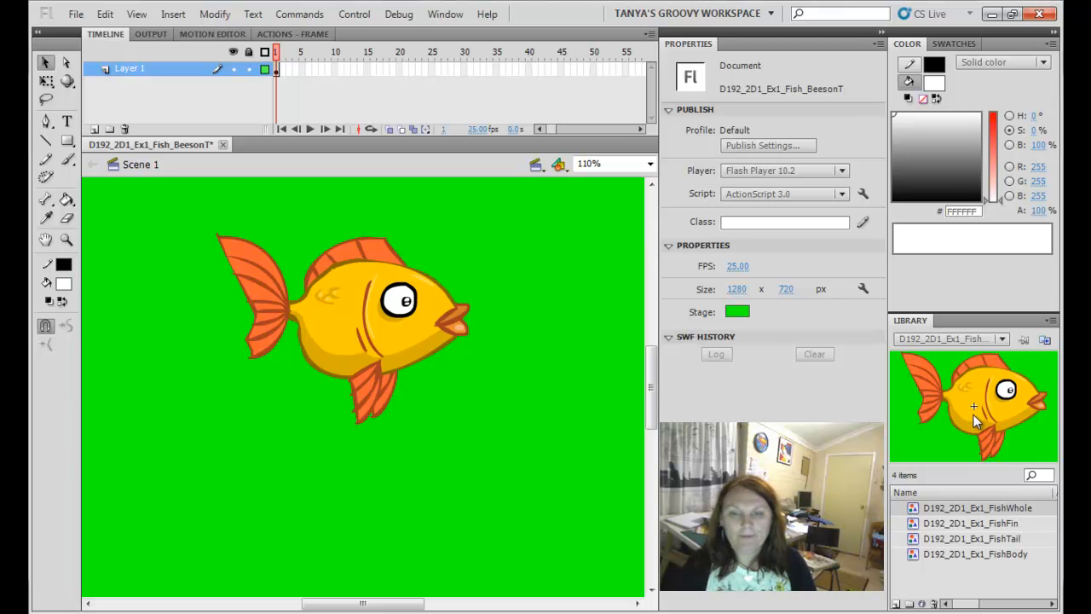
# Place a second FishWhole instance diagonally below the original fish, and briefly open the original's symbol before returning to Scene 1
pyautogui.moveTo(976, 420); pyautogui.dragTo(517, 488)
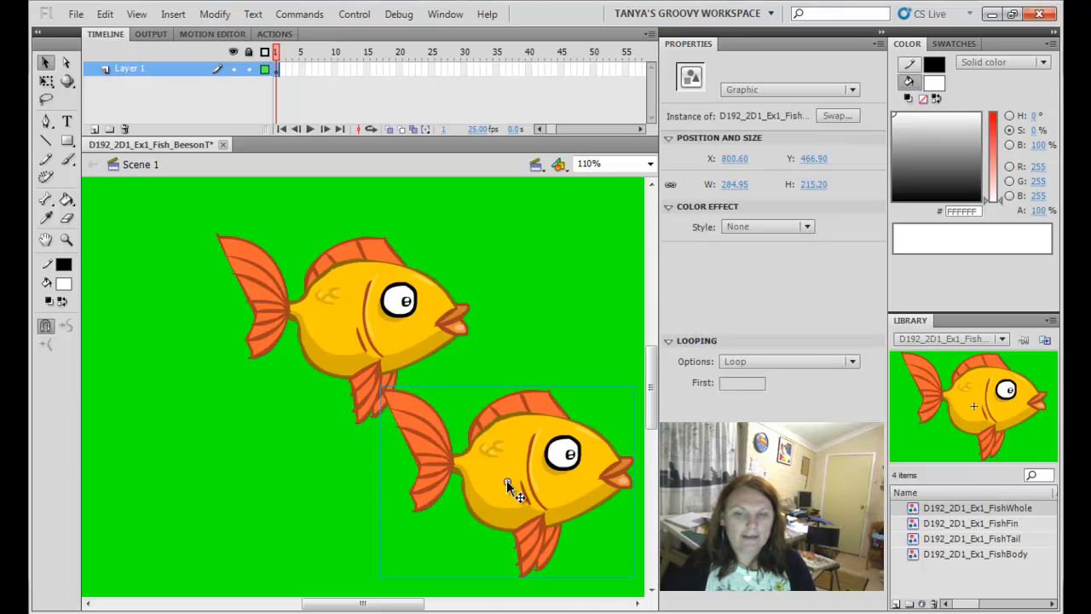
pyautogui.doubleClick(351, 320)
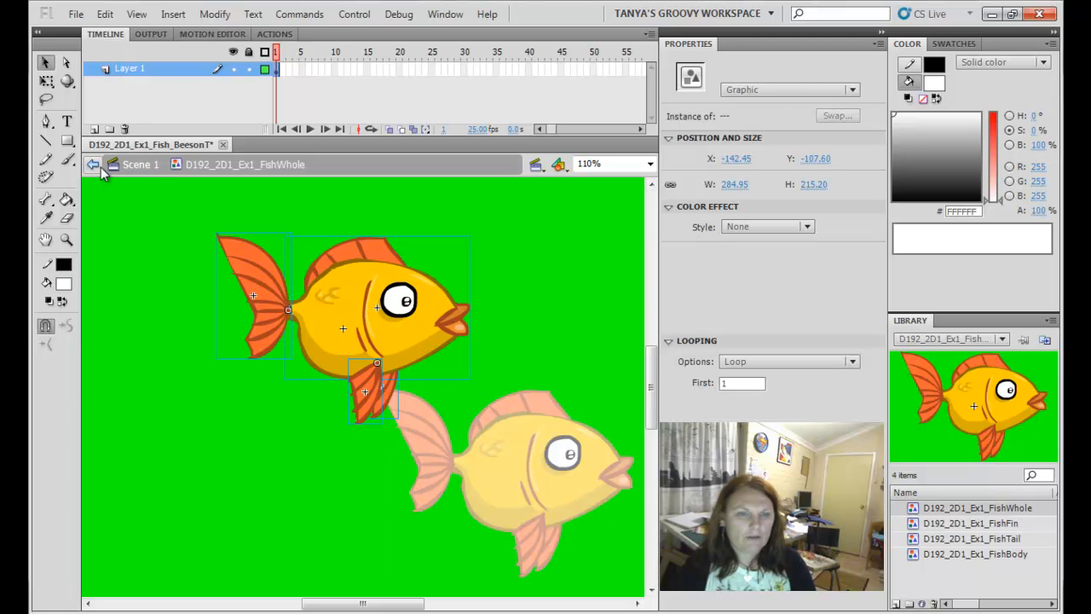
pyautogui.click(144, 167)
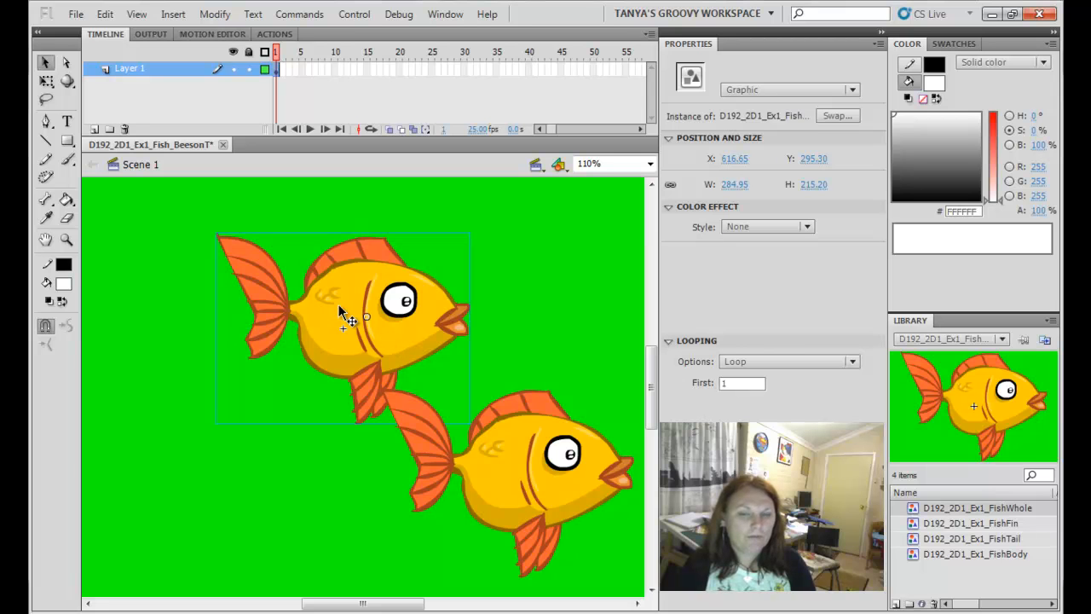
pyautogui.click(277, 377)
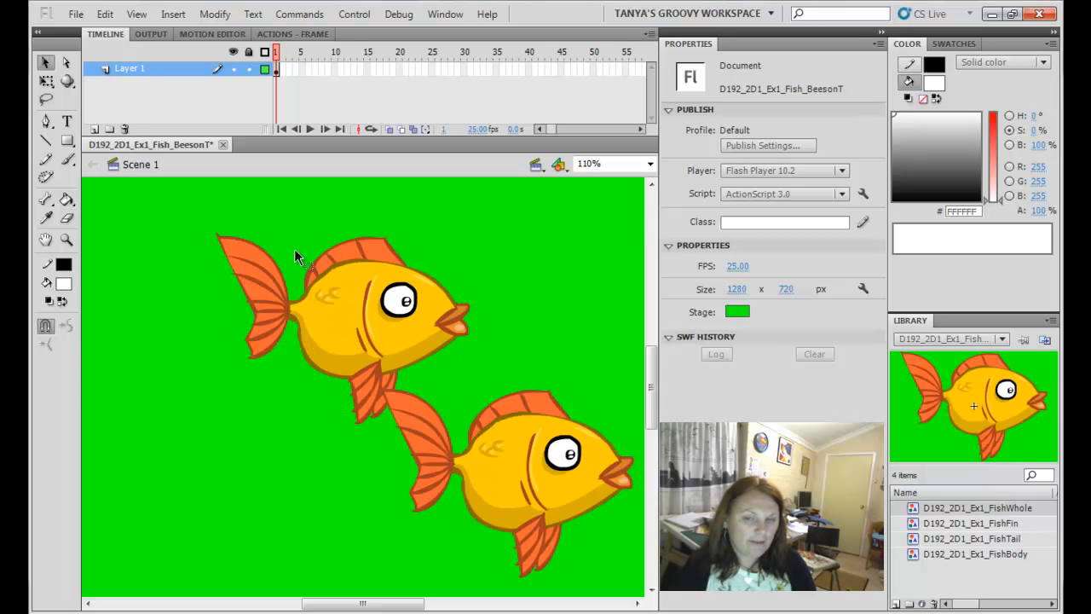
# Inside the FishWhole symbol, pull the tail away from the body and move it back to about X -97.5, Y -39.1
pyautogui.doubleClick(325, 308)
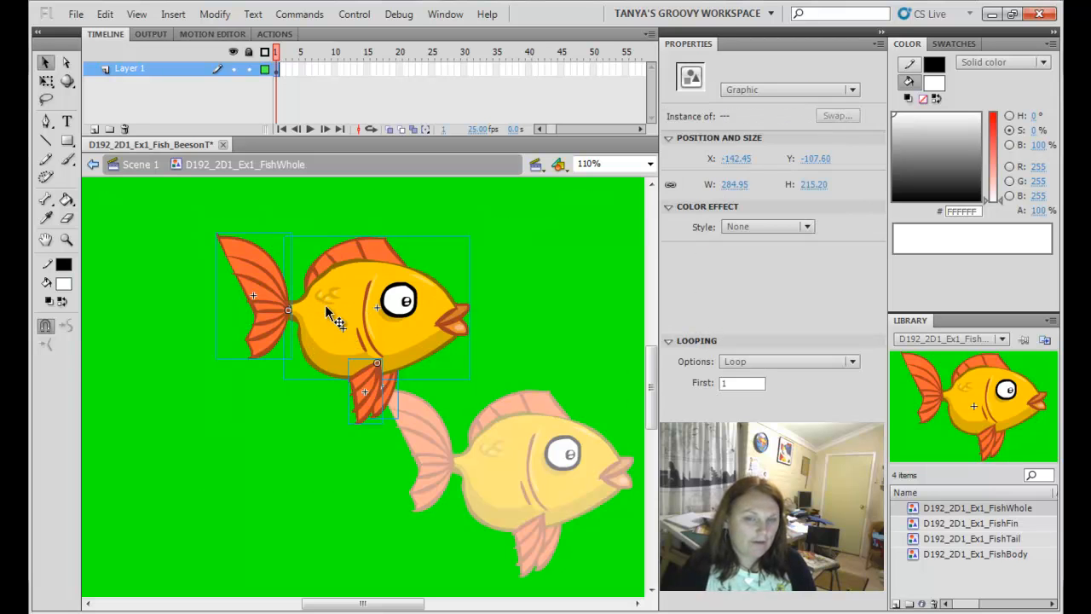
pyautogui.click(185, 306)
pyautogui.moveTo(260, 310)
pyautogui.mouseDown()
pyautogui.moveTo(168, 332)
pyautogui.moveTo(273, 294)
pyautogui.moveTo(198, 329)
pyautogui.moveTo(243, 316)
pyautogui.mouseUp()
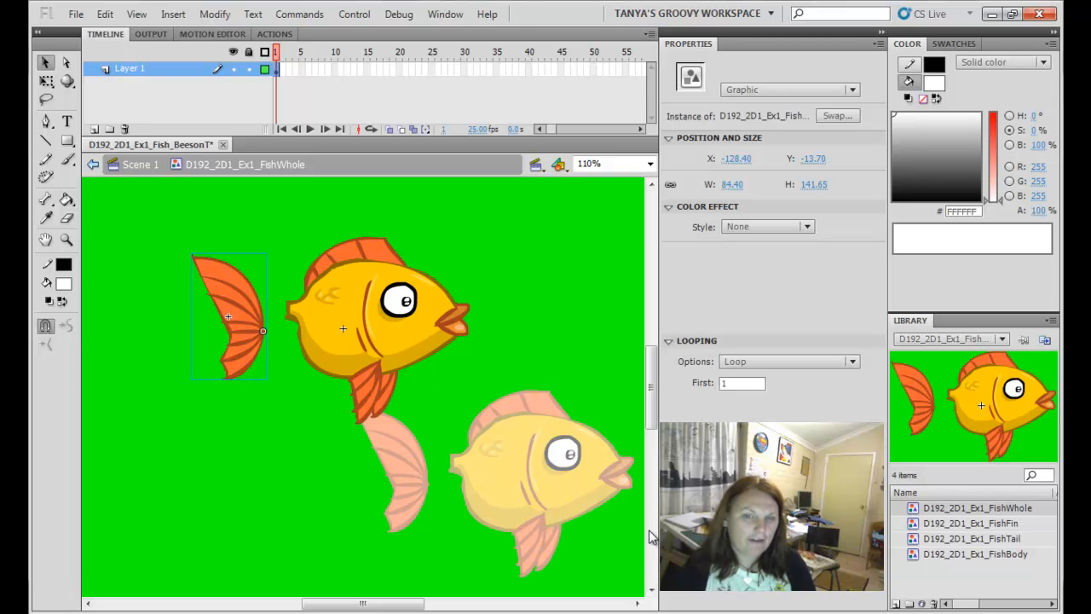
pyautogui.moveTo(230, 281); pyautogui.dragTo(258, 258)
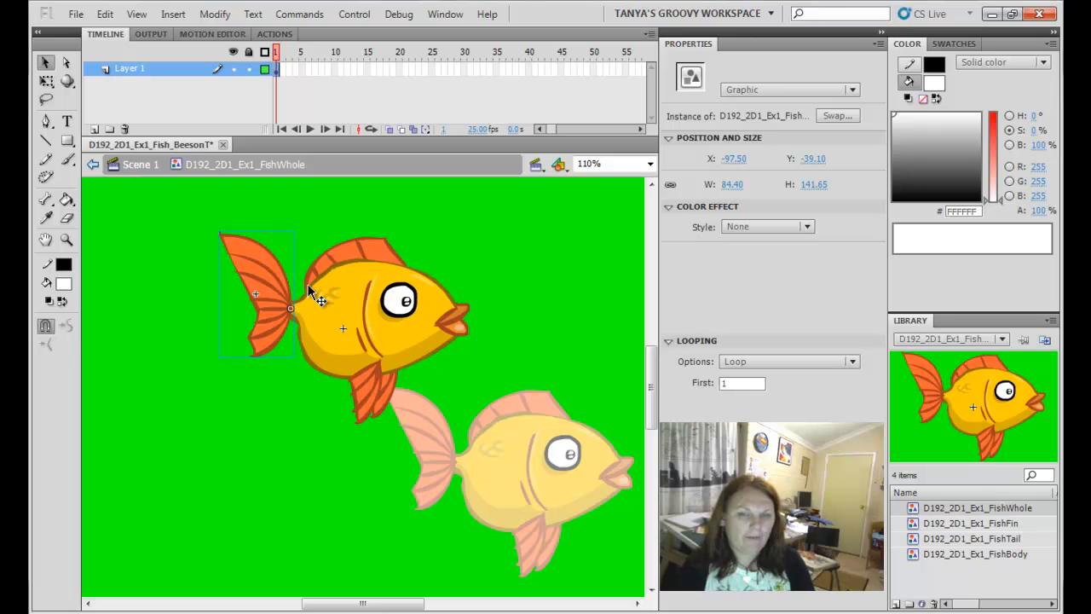
# Return to Scene 1 and delete the second fish instance
pyautogui.click(140, 167)
pyautogui.click(552, 357)
pyautogui.click(506, 478)
pyautogui.press('Delete')
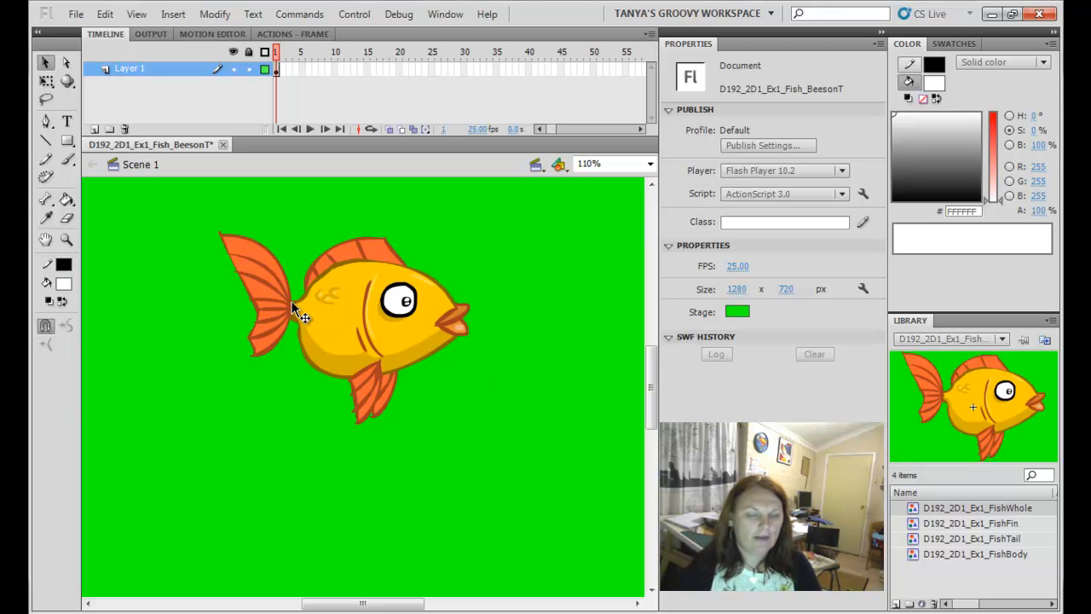
# Switch back and forth between the FishWhole symbol and Scene 1 to compare the separate parts with the whole fish
pyautogui.doubleClick(335, 320)
pyautogui.click(237, 231)
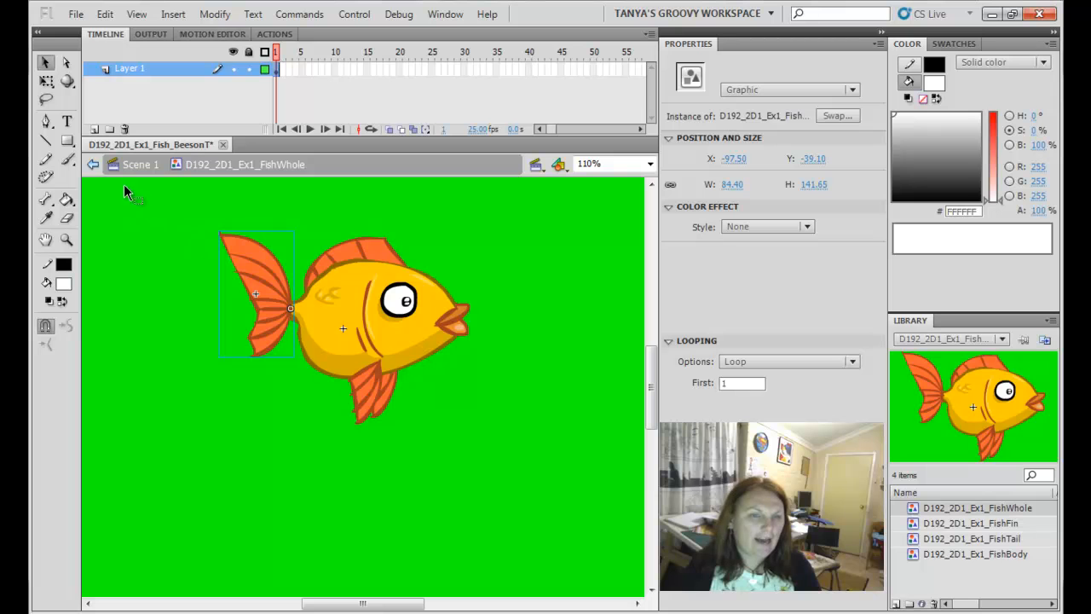
pyautogui.doubleClick(180, 451)
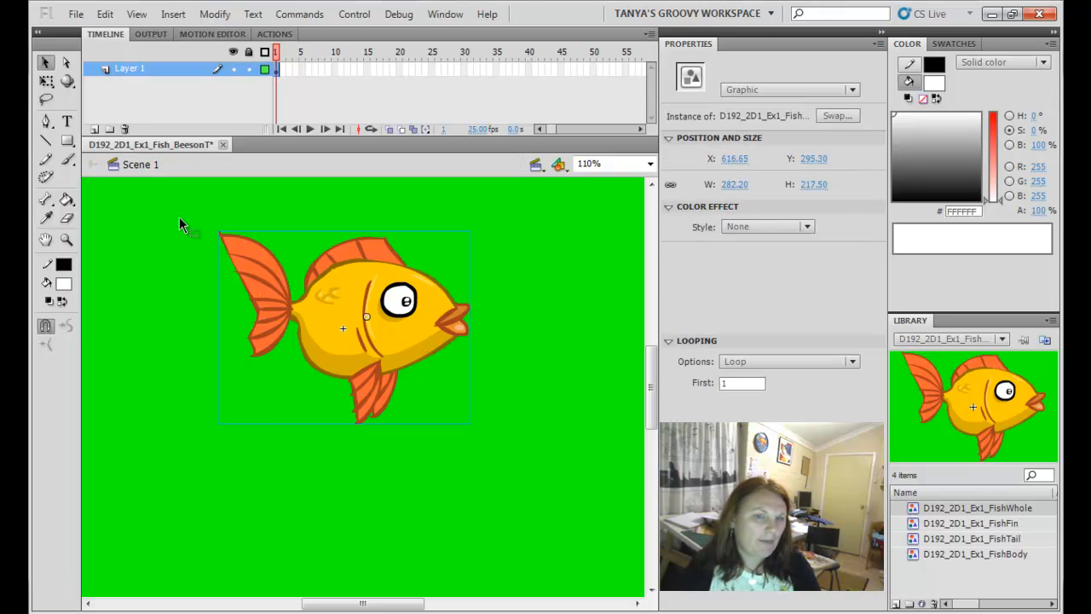
pyautogui.doubleClick(343, 337)
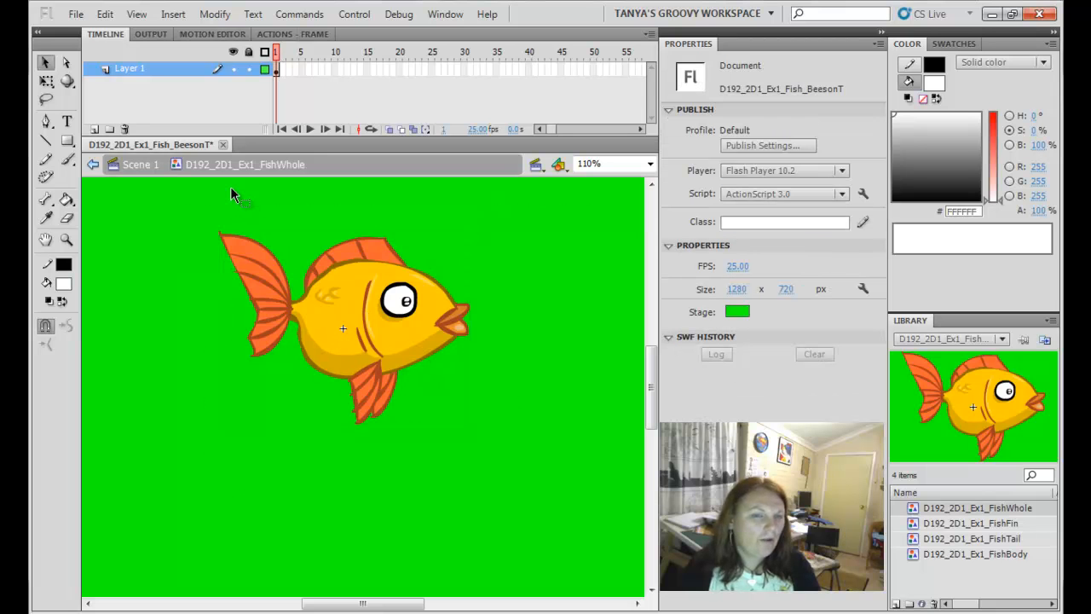
pyautogui.click(134, 170)
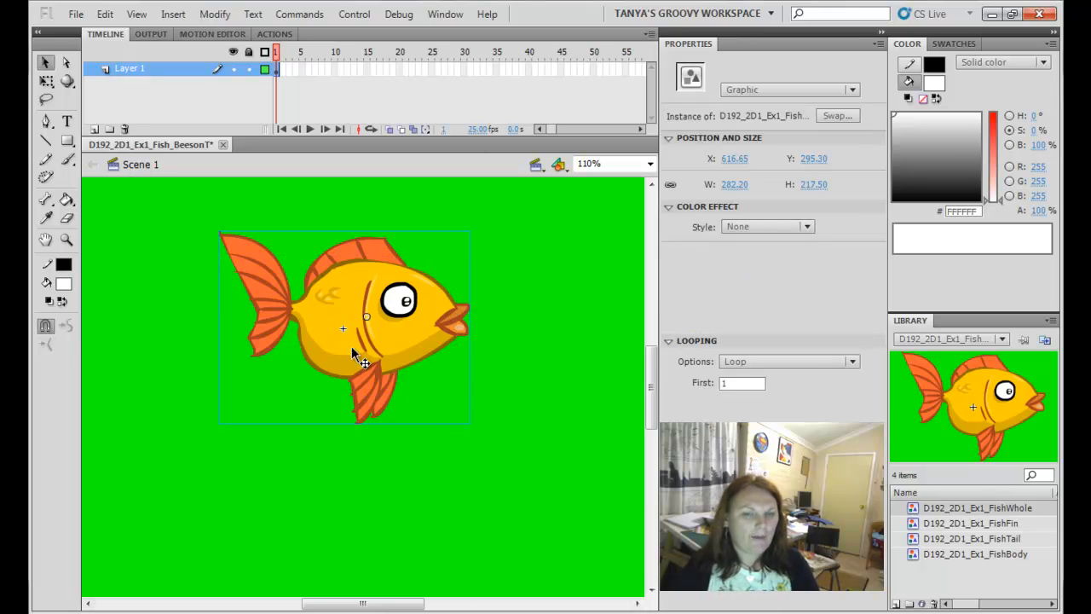
# Move the fish instance to about X 576.7, Y 330.7 in Scene 1 and open its FishWhole symbol for editing
pyautogui.moveTo(363, 277); pyautogui.dragTo(326, 309)
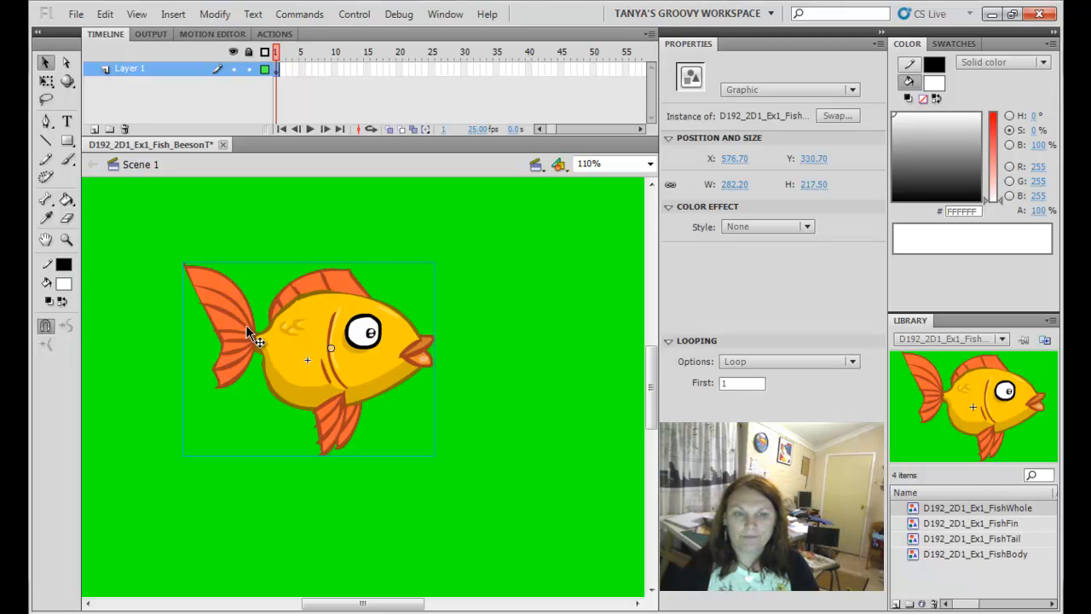
pyautogui.doubleClick(326, 348)
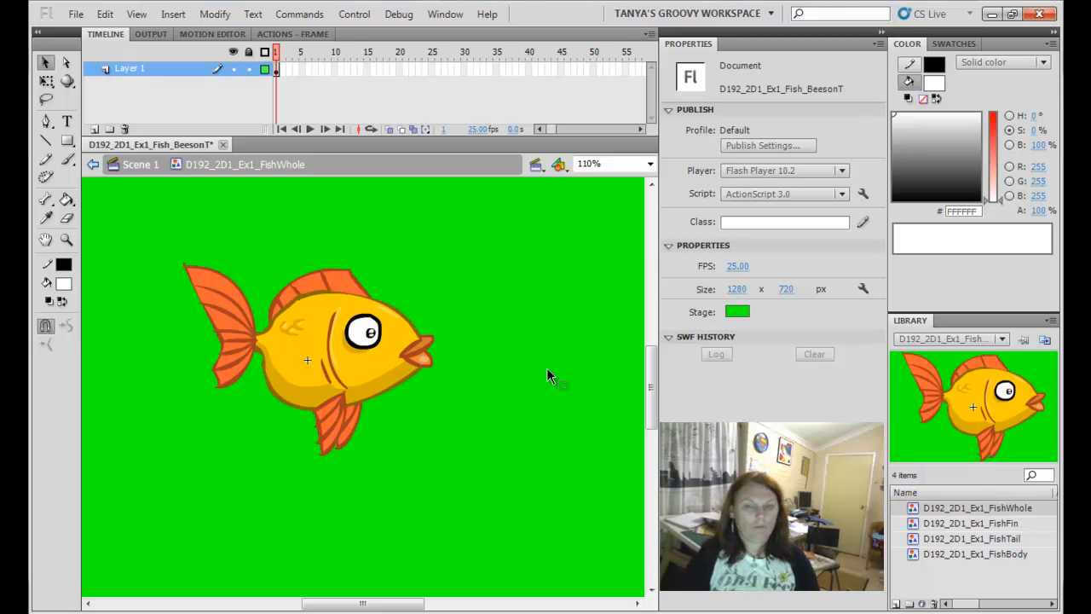
pyautogui.click(355, 378)
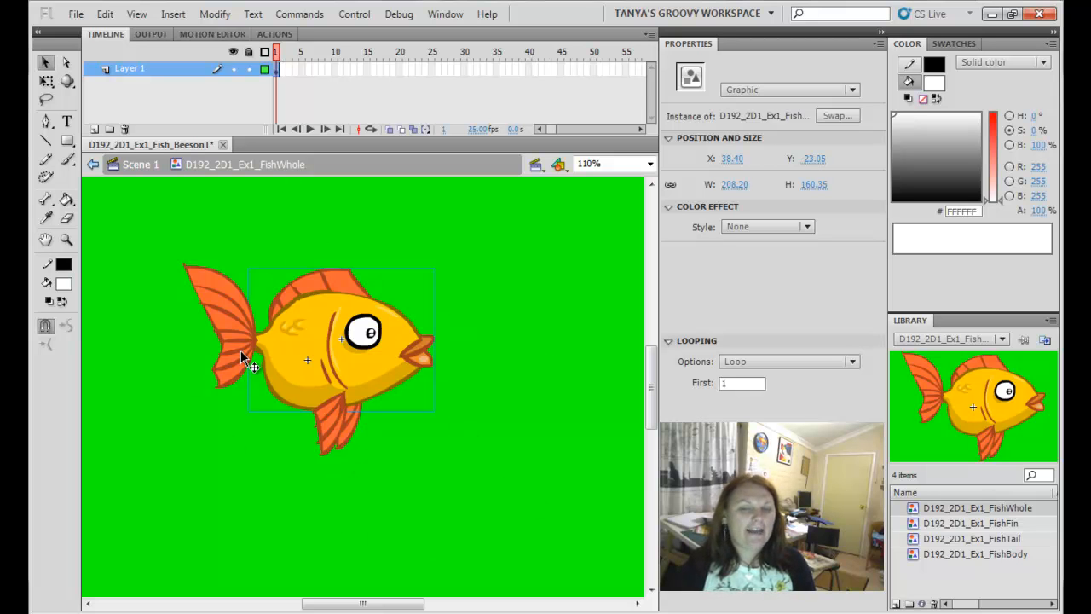
pyautogui.click(495, 343)
pyautogui.click(330, 332)
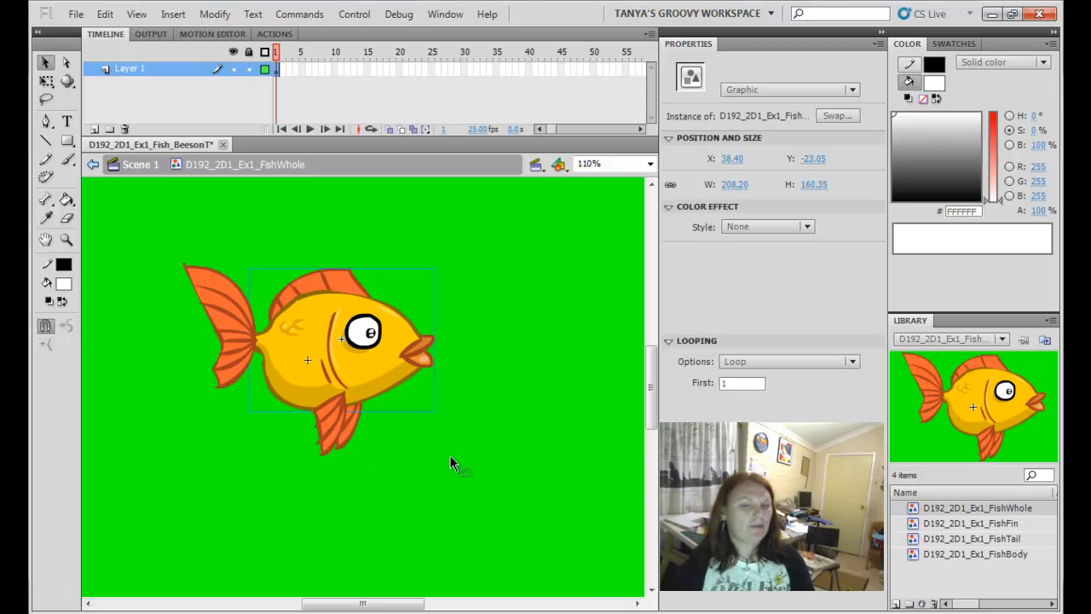
# Enlarge the timeline area and distribute all the fish's parts inside the FishWhole symbol to separate layers
pyautogui.moveTo(397, 456); pyautogui.dragTo(151, 229)
pyautogui.click(488, 253)
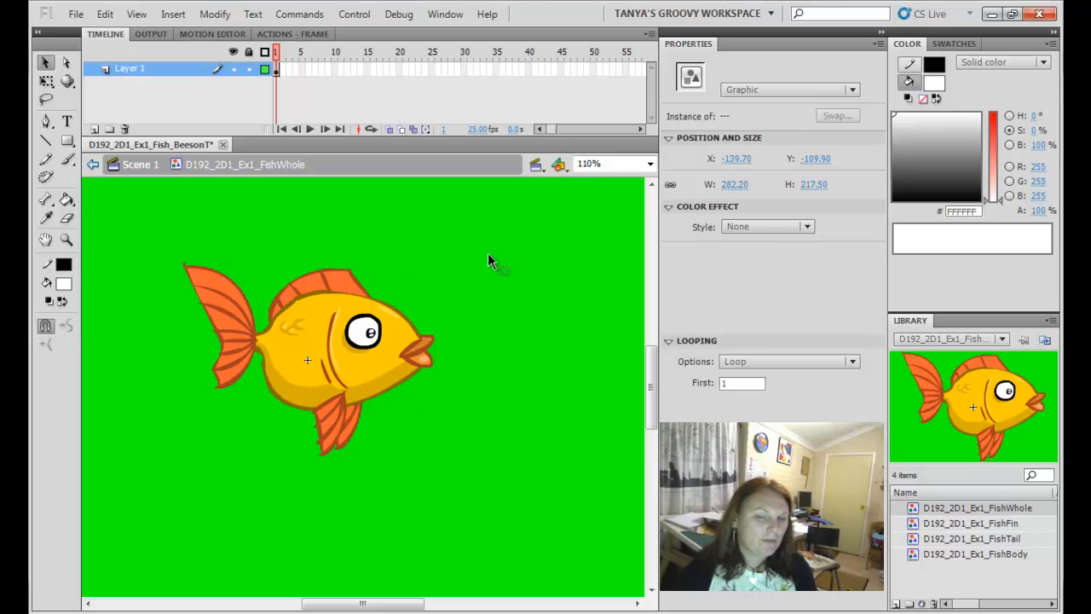
pyautogui.moveTo(432, 506); pyautogui.dragTo(182, 263)
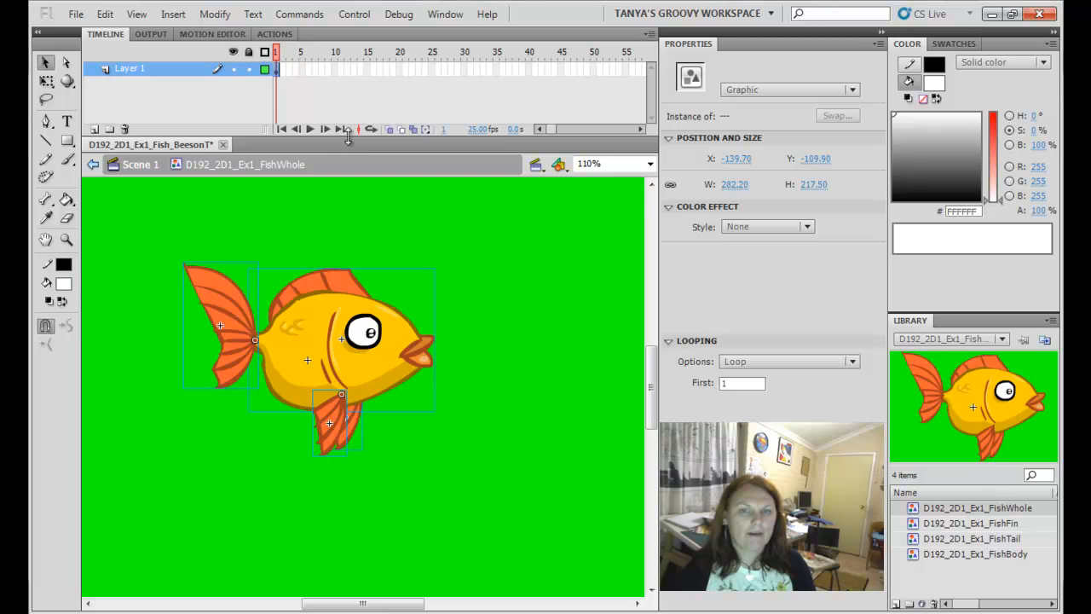
pyautogui.moveTo(348, 138); pyautogui.dragTo(348, 195)
pyautogui.rightClick(313, 379)
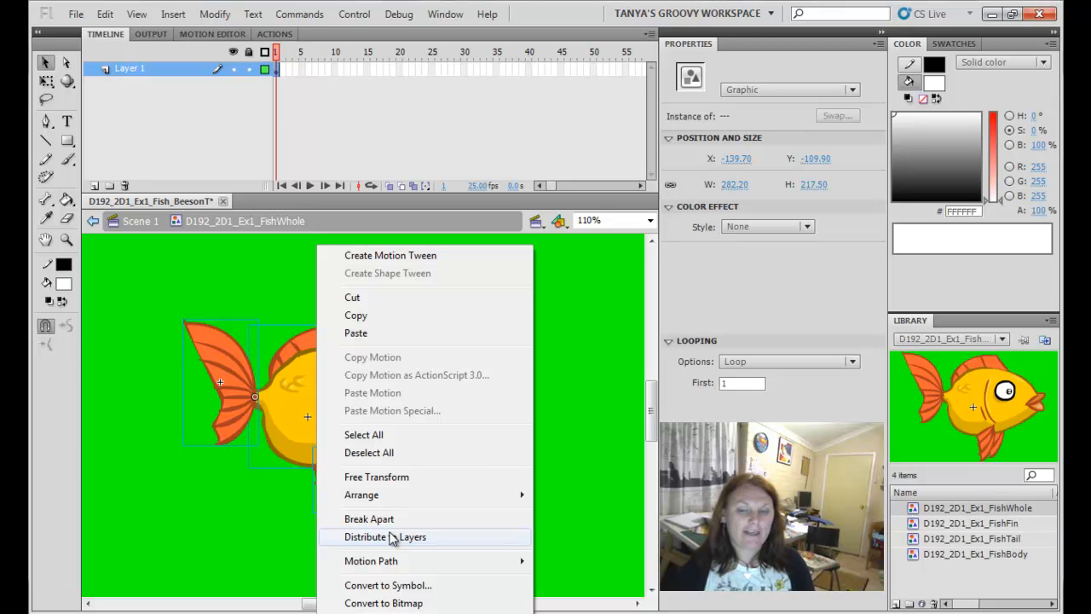
pyautogui.click(389, 536)
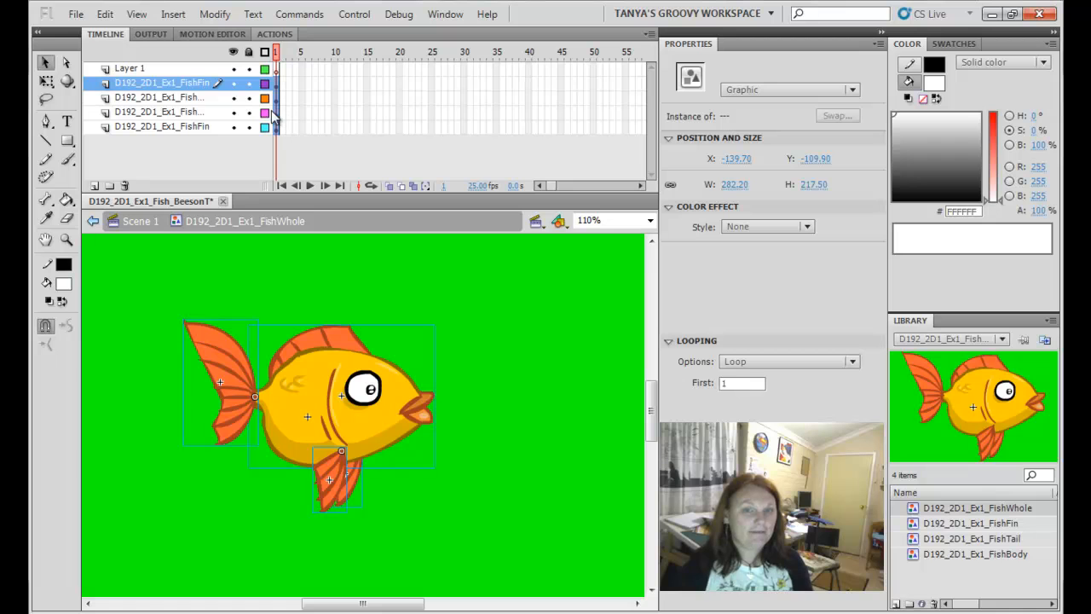
# Widen the layer name column and select each layer in turn to check which fish part it holds
pyautogui.click(254, 151)
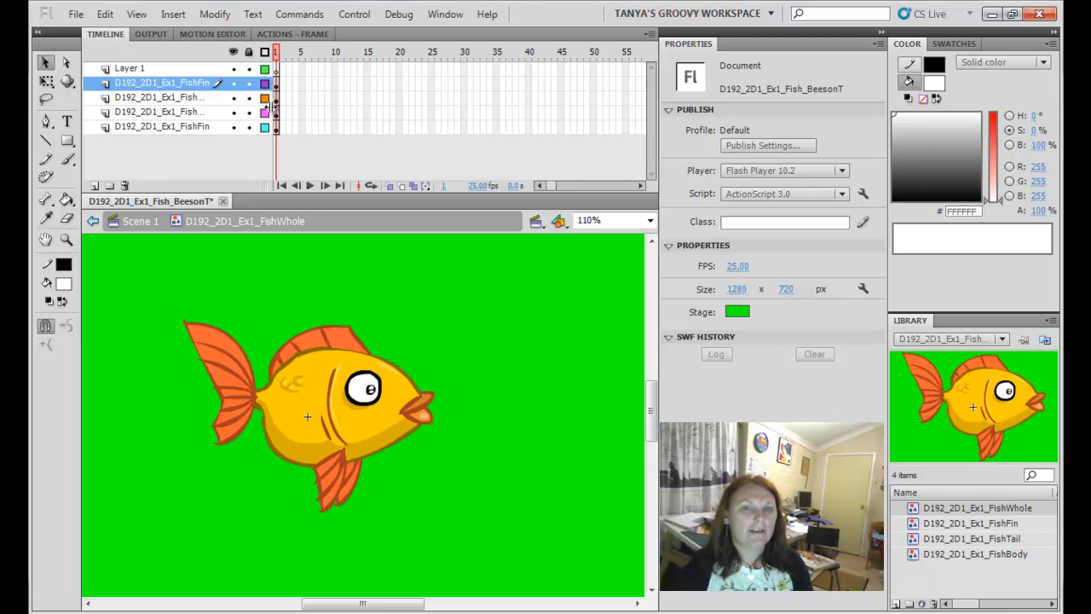
pyautogui.moveTo(273, 113); pyautogui.dragTo(307, 117)
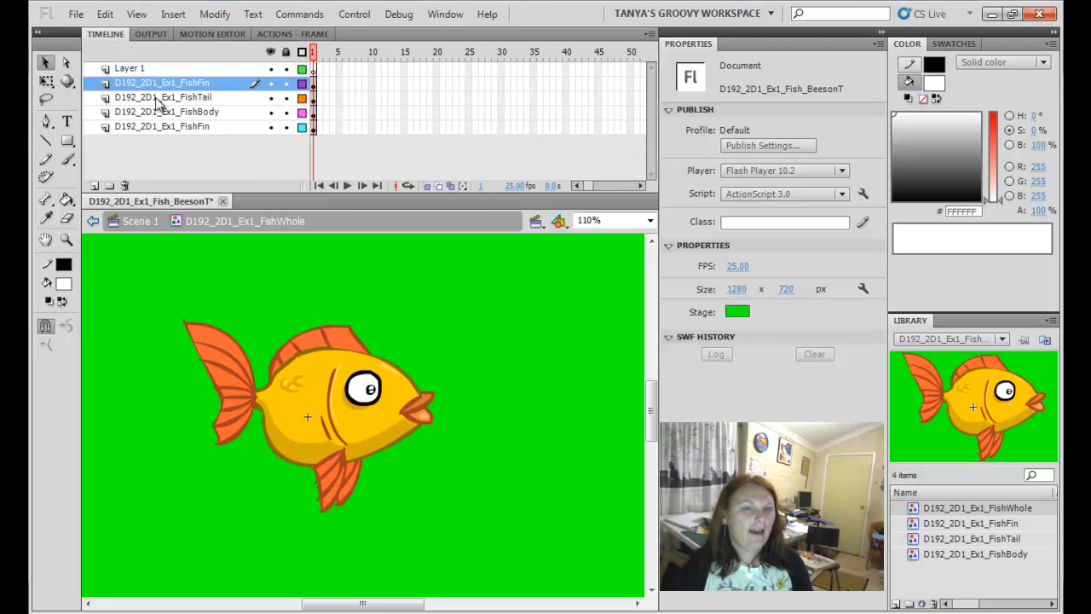
pyautogui.click(147, 97)
pyautogui.click(142, 113)
pyautogui.click(141, 127)
pyautogui.click(147, 97)
pyautogui.click(147, 83)
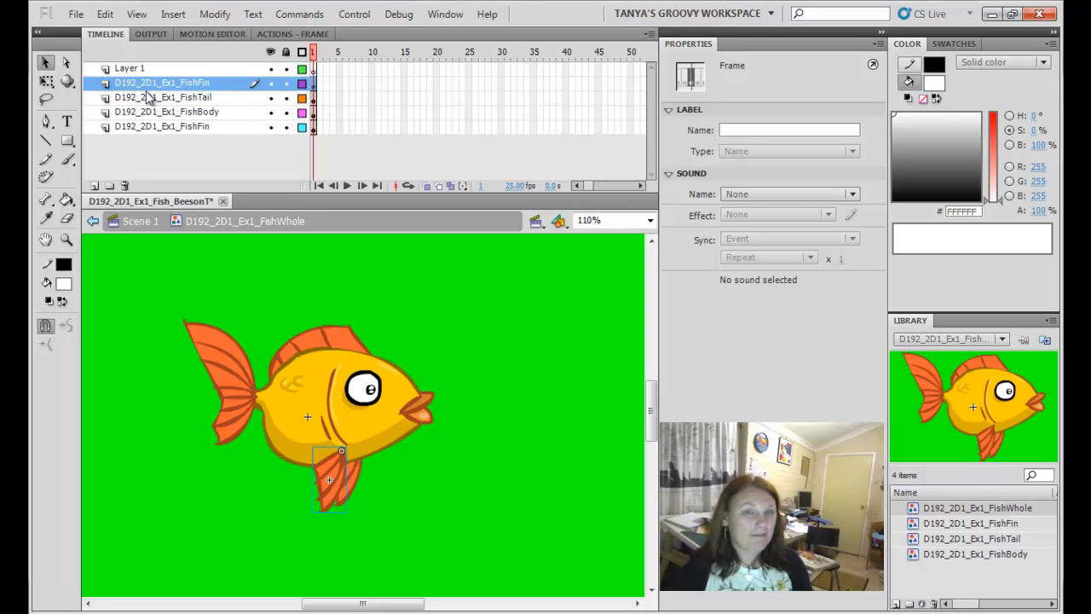
pyautogui.click(147, 97)
pyautogui.click(144, 115)
pyautogui.click(145, 126)
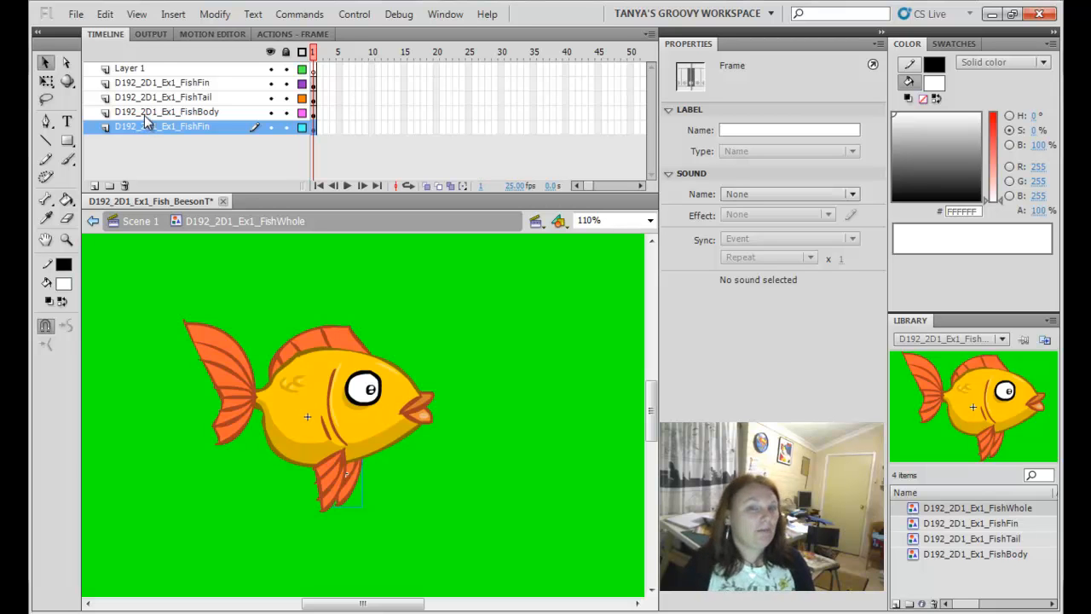
pyautogui.click(138, 67)
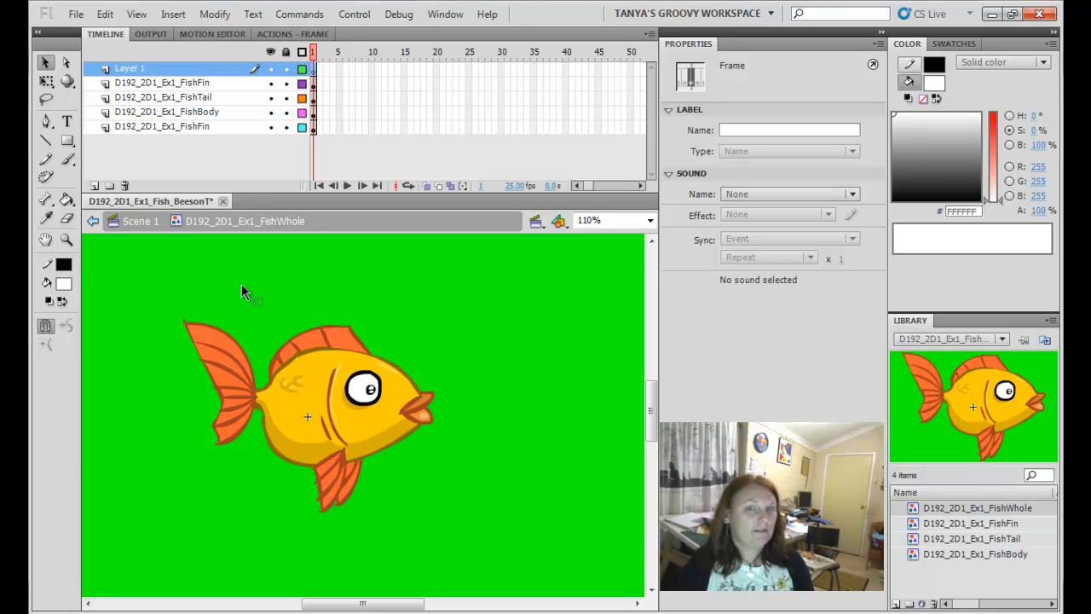
pyautogui.doubleClick(144, 70)
pyautogui.write('ejmegeogfoigej')
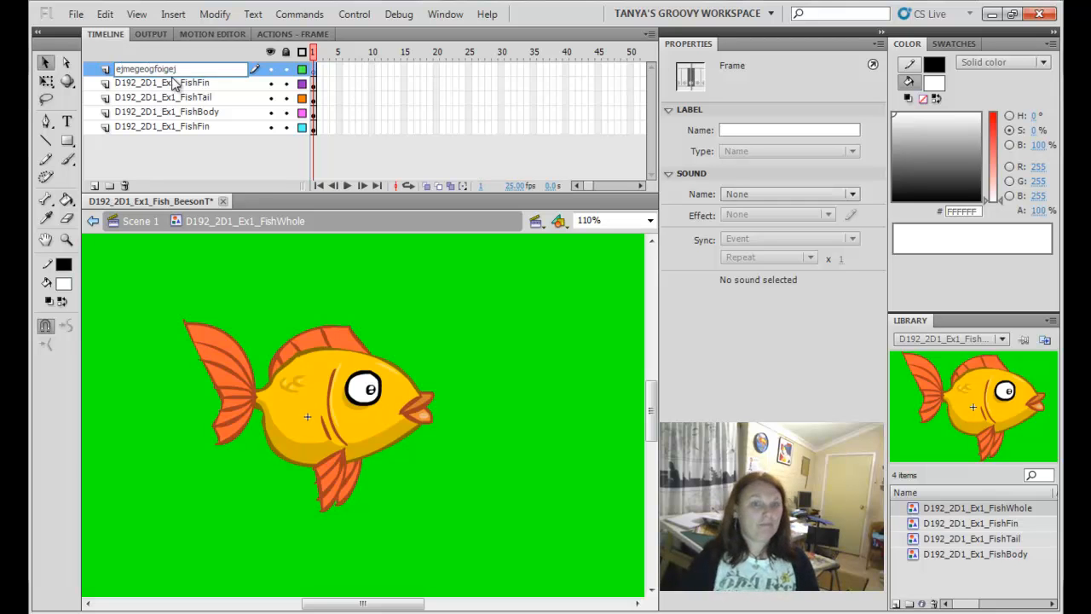
pyautogui.press('Escape')
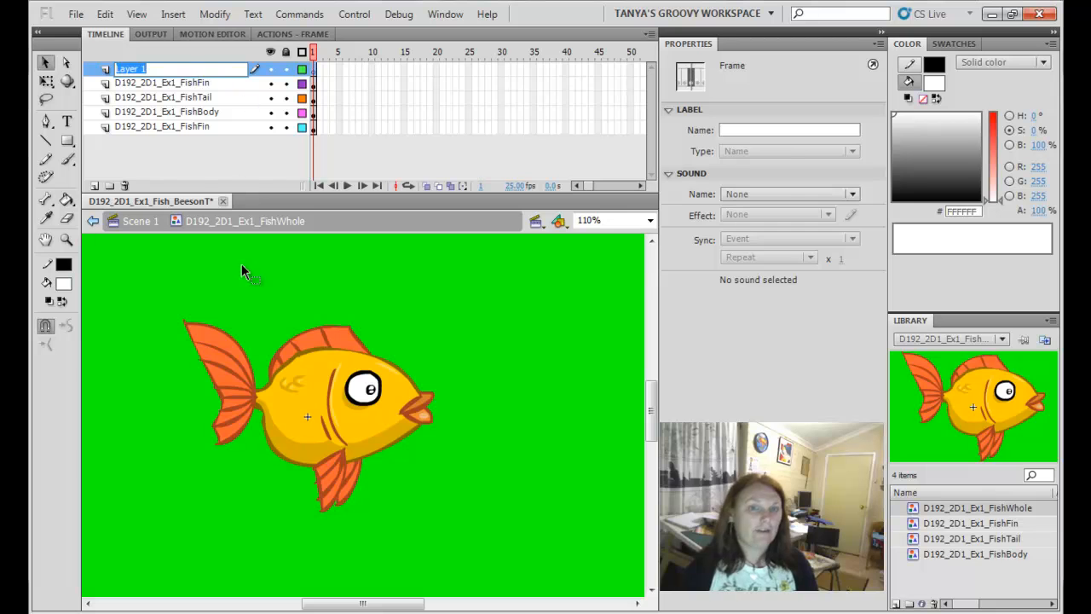
# Delete the empty Layer 1 from the FishWhole symbol's timeline
pyautogui.click(213, 164)
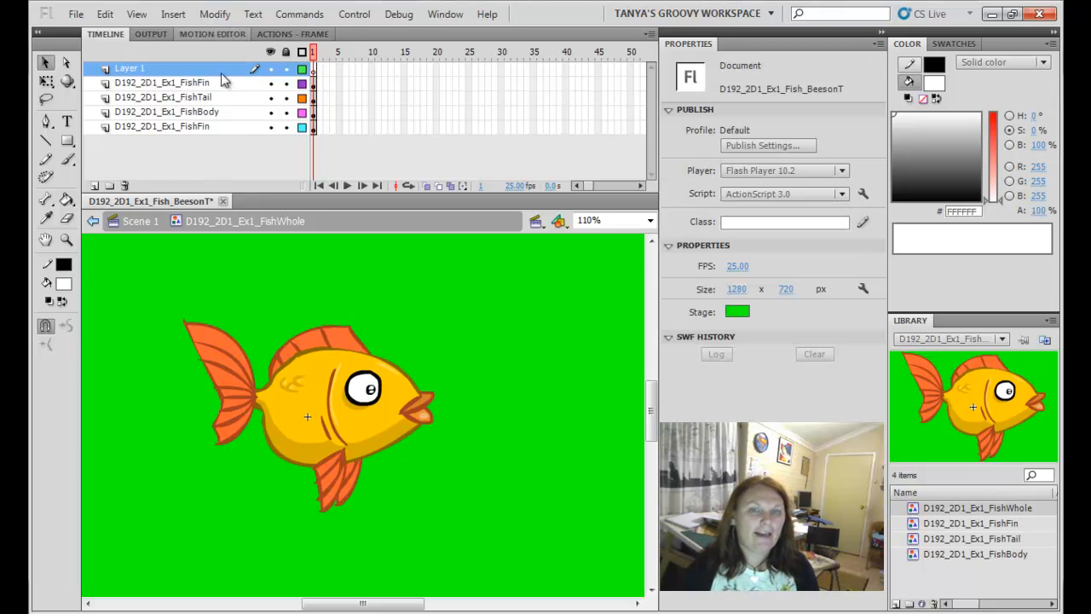
pyautogui.click(314, 70)
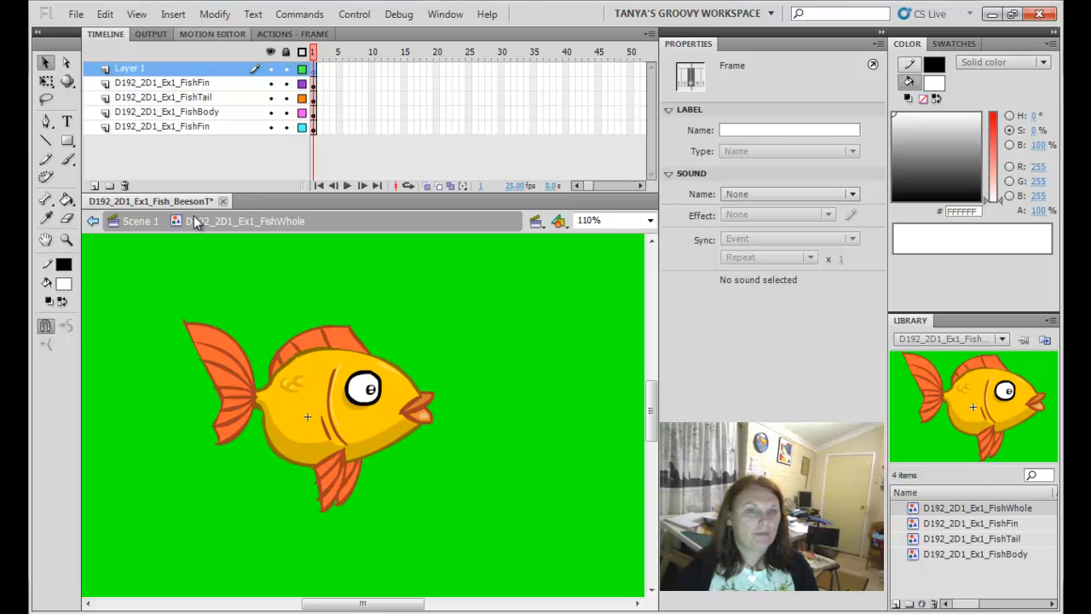
pyautogui.click(125, 185)
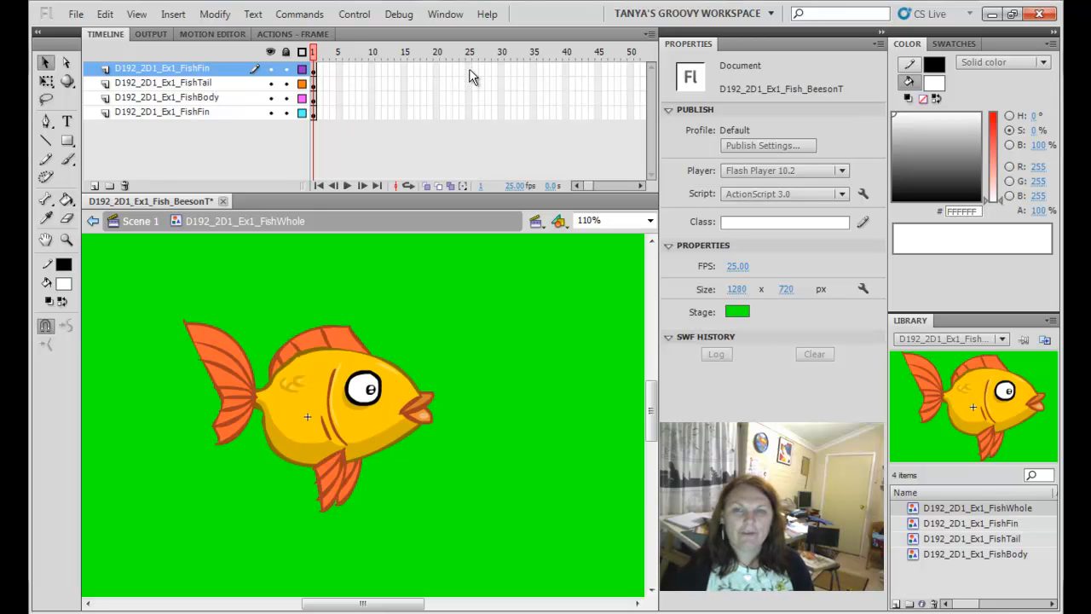
# Try extending all four fish layers to frame 30, and undo the added frames
pyautogui.moveTo(468, 107); pyautogui.dragTo(469, 114)
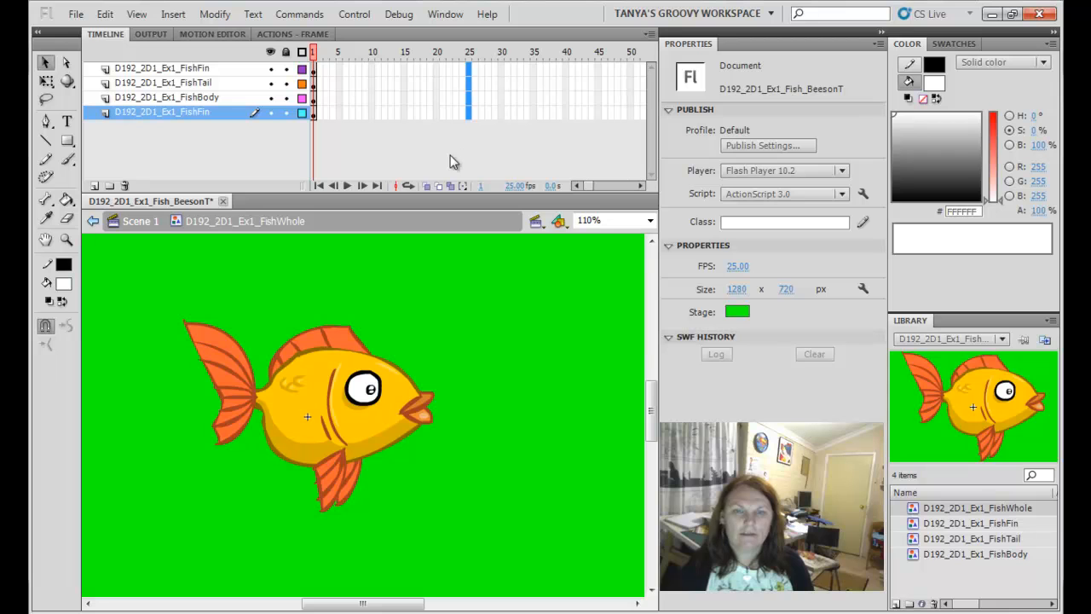
pyautogui.click(450, 133)
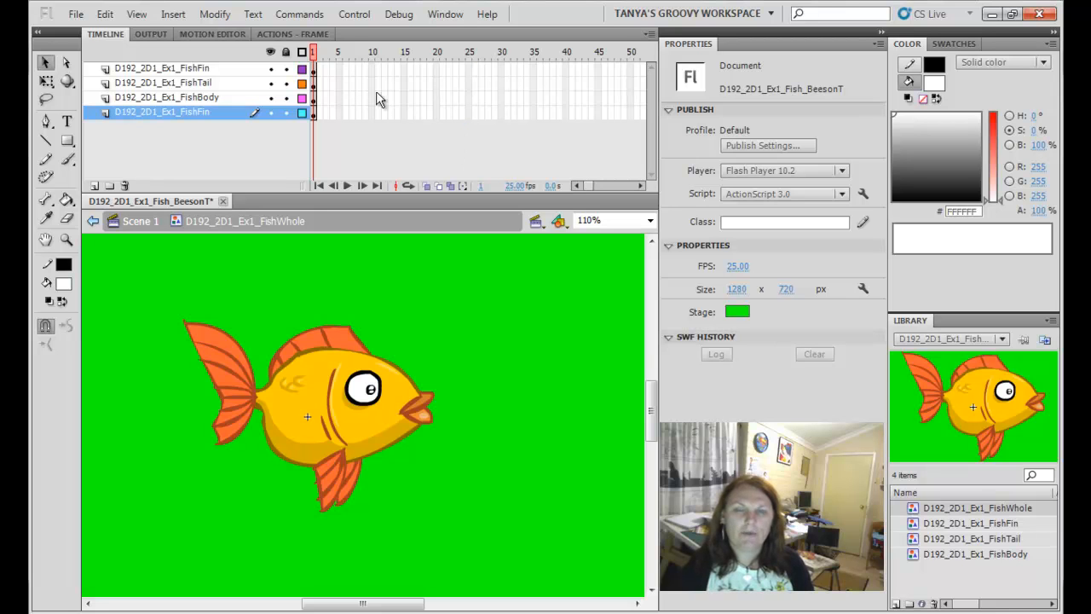
pyautogui.moveTo(468, 65); pyautogui.dragTo(468, 66)
pyautogui.moveTo(473, 107); pyautogui.dragTo(499, 84)
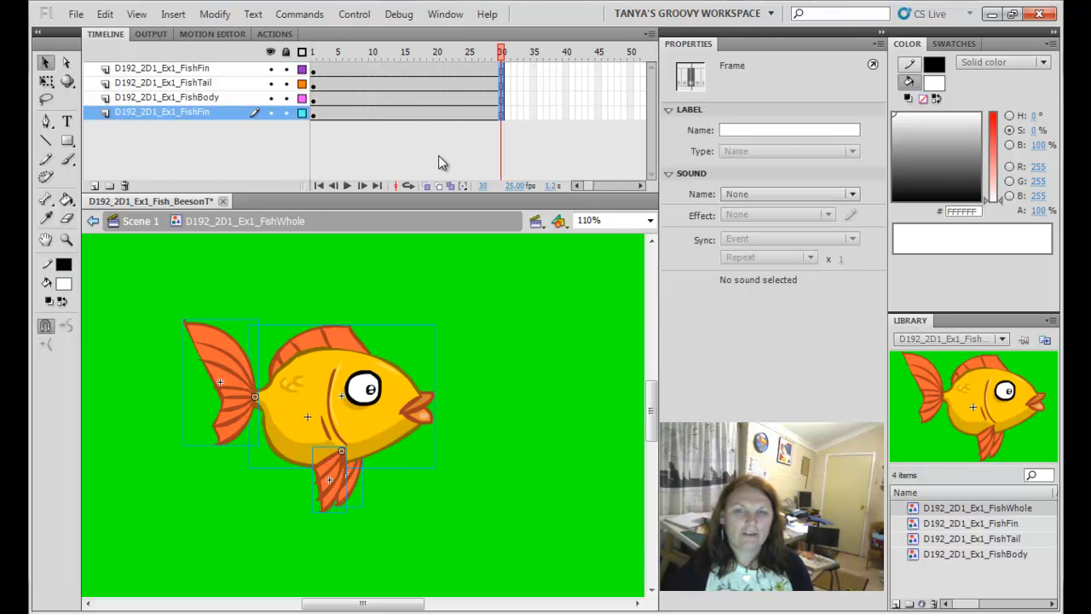
pyautogui.hotkey('ctrl', 'z')
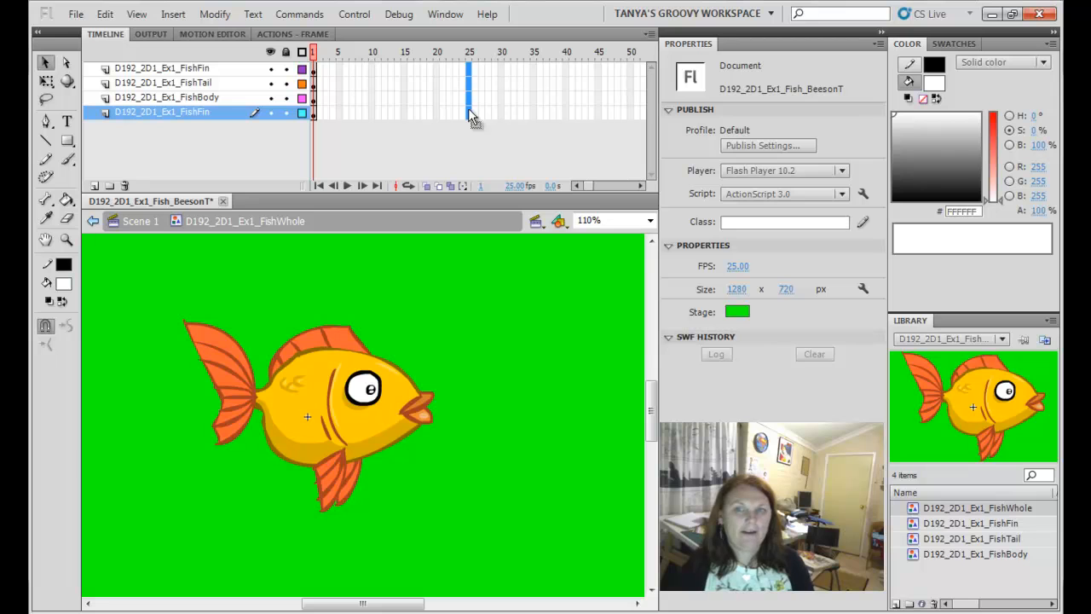
# Try extending only the FishTail layer to frame 25, compare it with the unextended fin layer, and undo the added frames
pyautogui.click(437, 117)
pyautogui.click(468, 65)
pyautogui.click(463, 133)
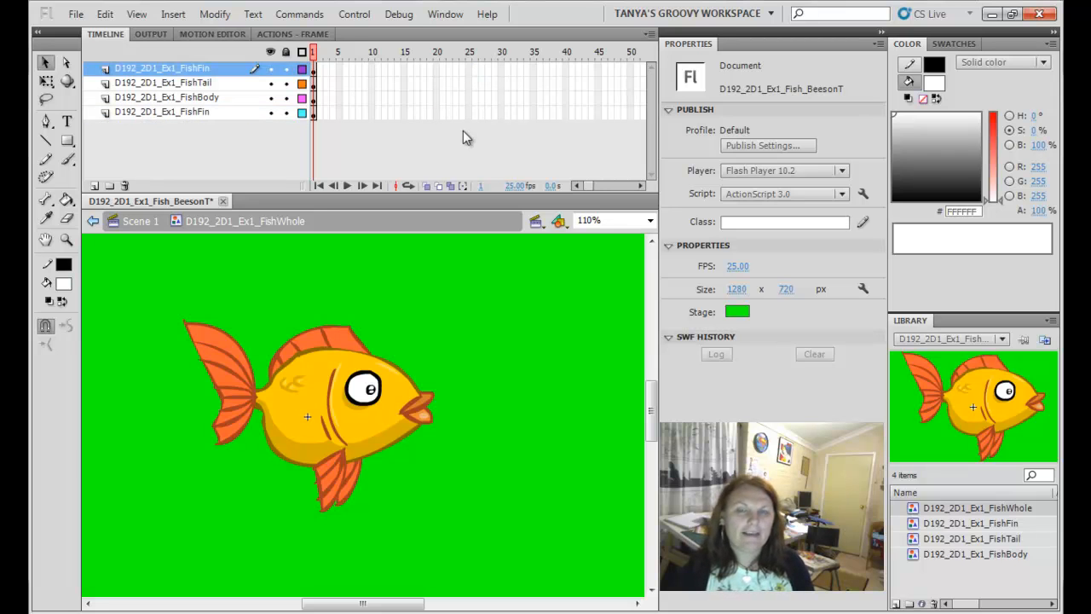
pyautogui.click(470, 83)
pyautogui.press('F5')
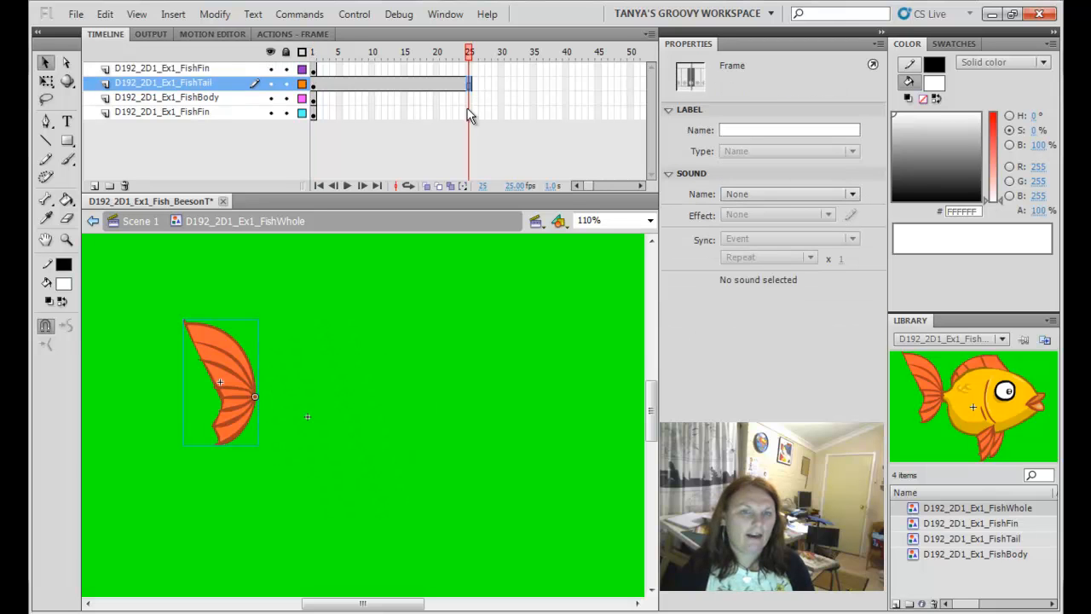
pyautogui.click(470, 69)
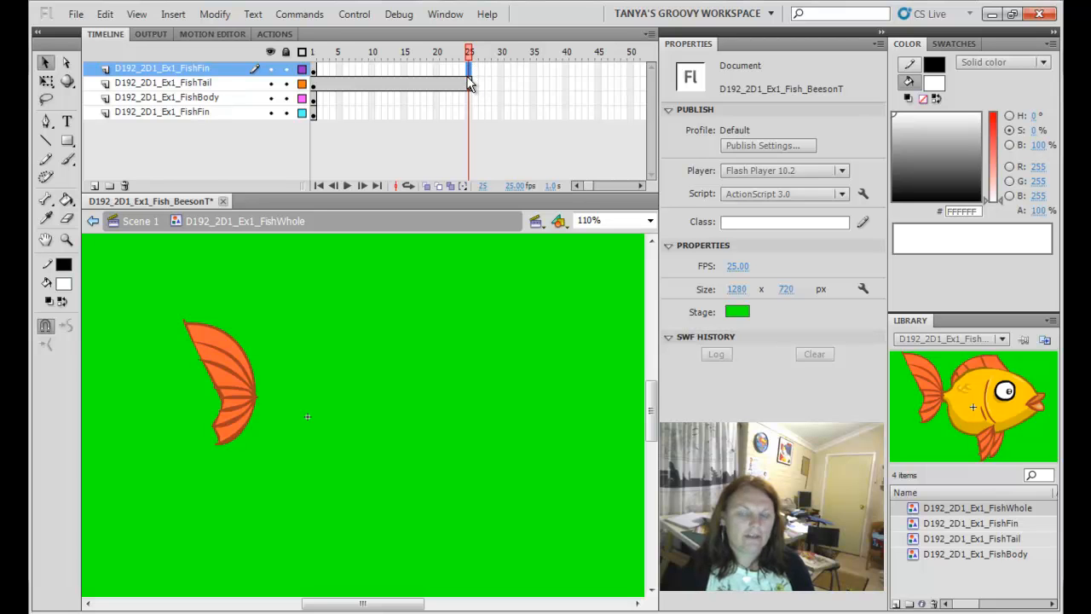
pyautogui.click(490, 85)
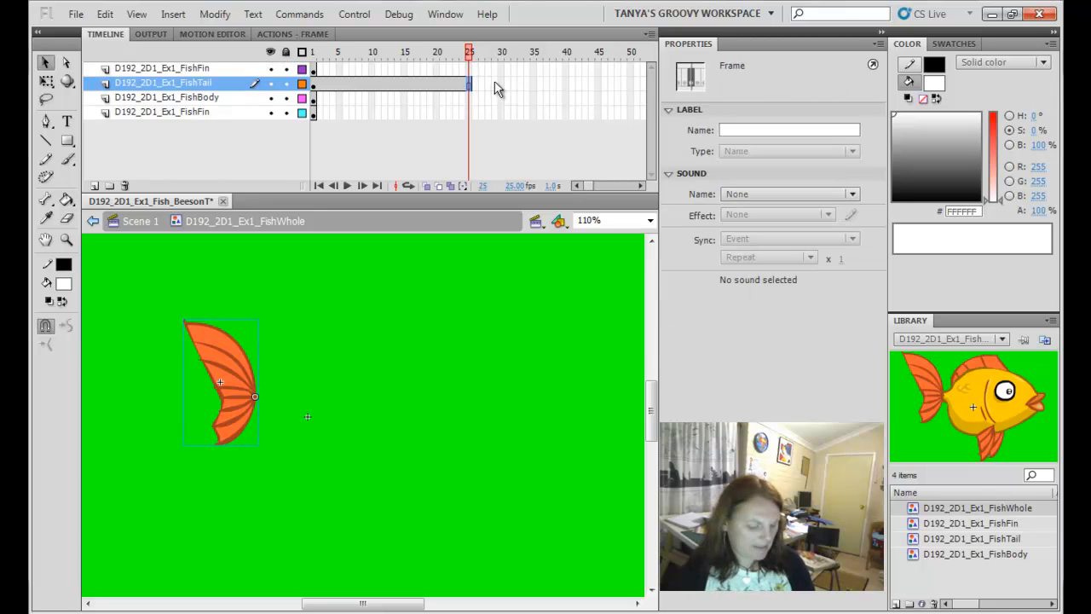
pyautogui.hotkey('ctrl', 'z')
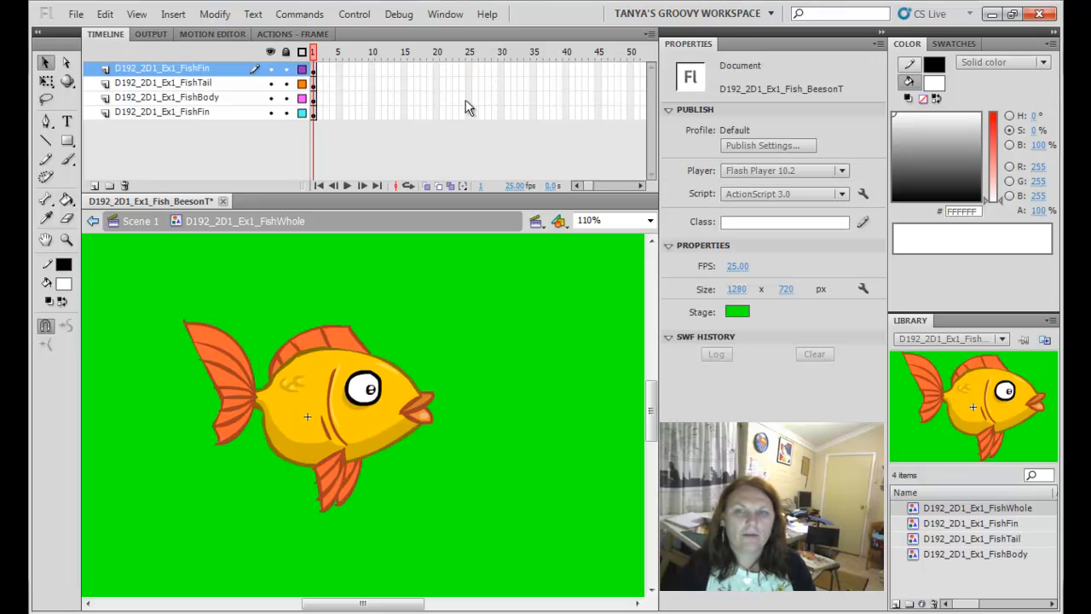
# Save the document with auto-recovery enabled, and extend all four fish layers to frame 25
pyautogui.moveTo(470, 73); pyautogui.dragTo(471, 109)
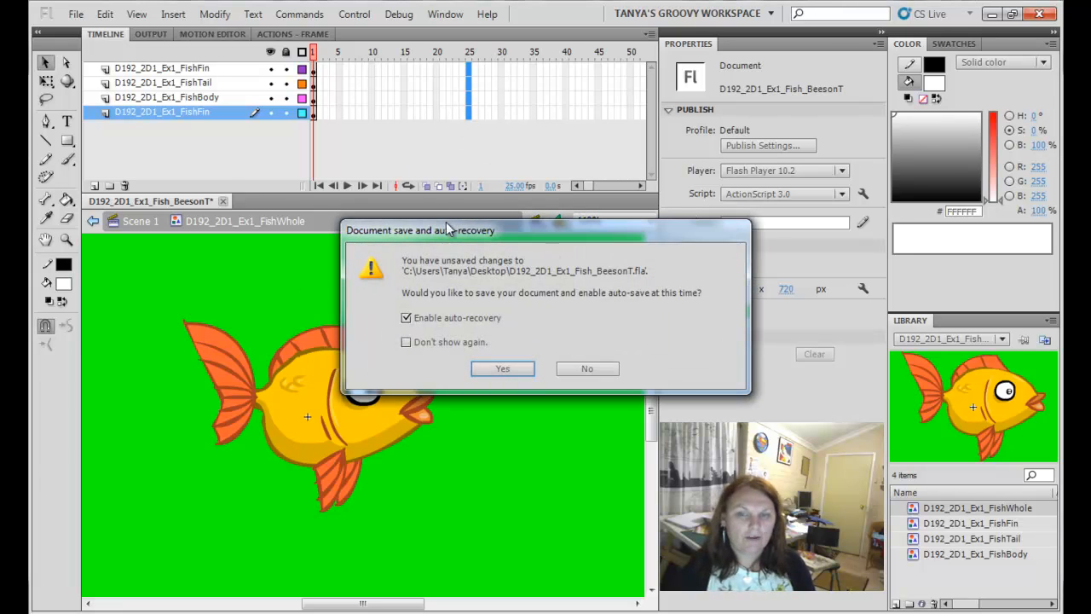
pyautogui.moveTo(449, 231); pyautogui.dragTo(358, 270)
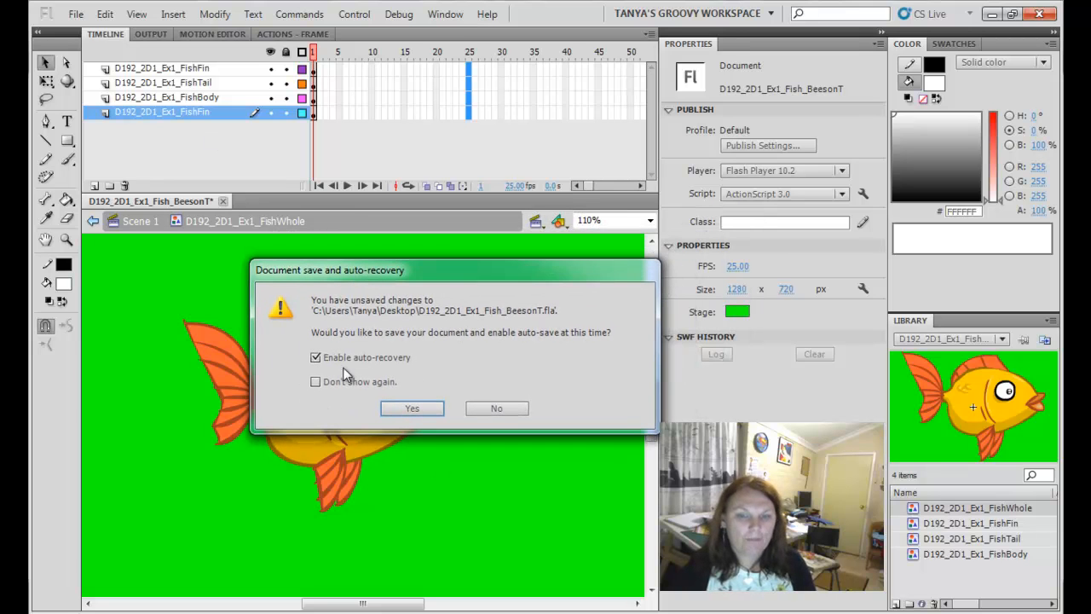
pyautogui.click(401, 410)
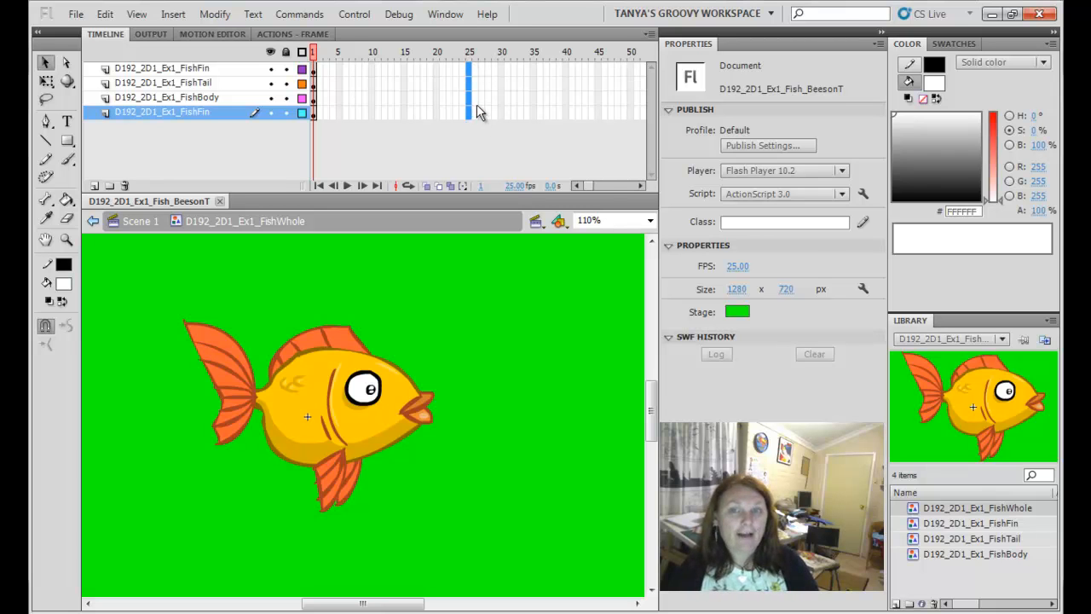
pyautogui.press('F6')
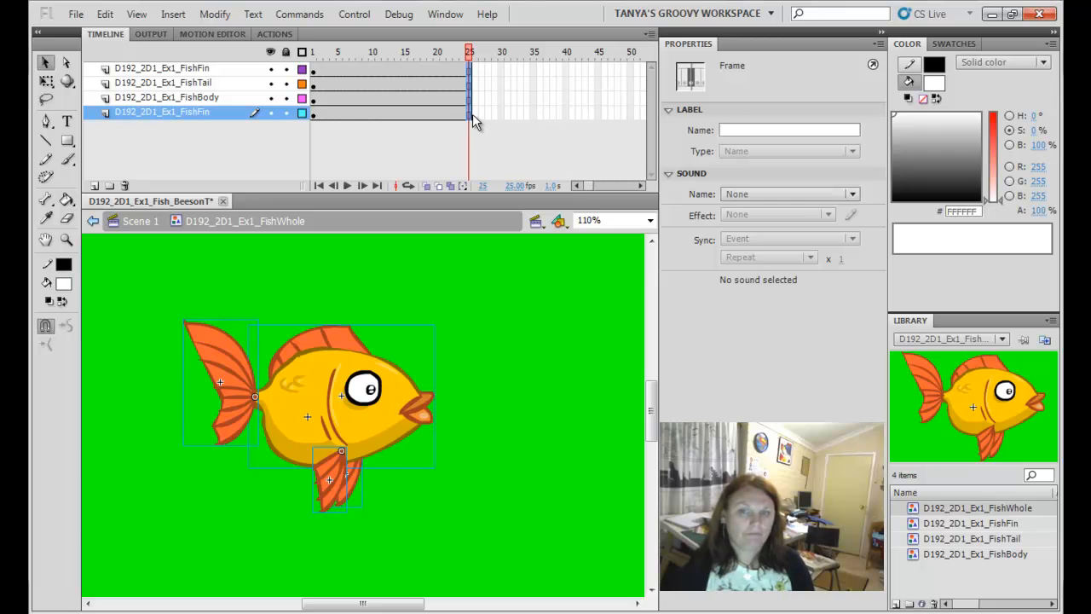
# Scrub back and forth between frames 1 and 25 and play the timeline to check the fish across the frames
pyautogui.moveTo(469, 53); pyautogui.dragTo(226, 16)
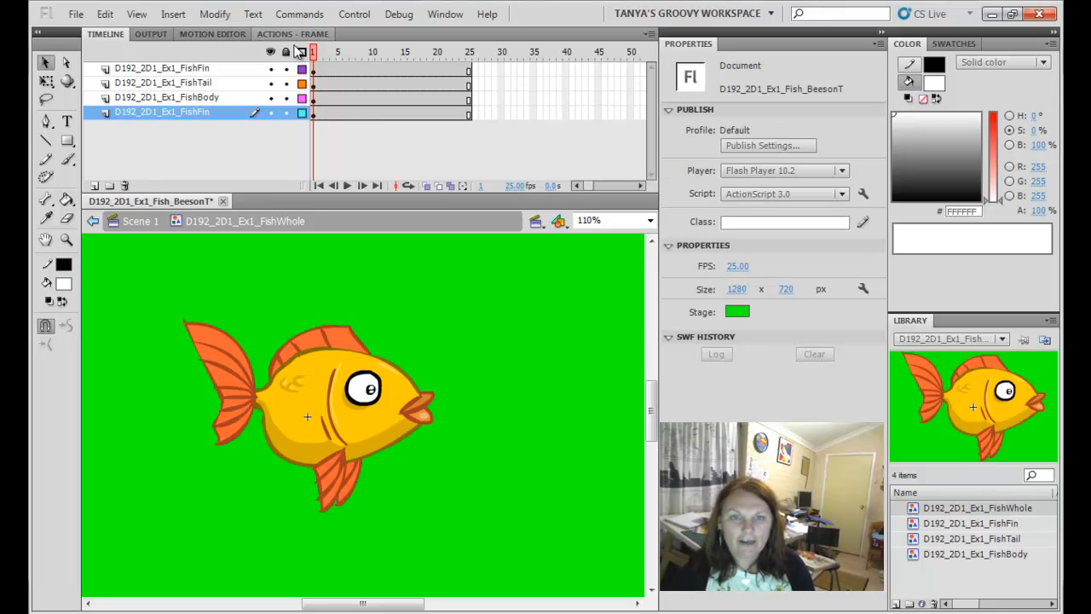
pyautogui.moveTo(314, 53); pyautogui.dragTo(470, 56)
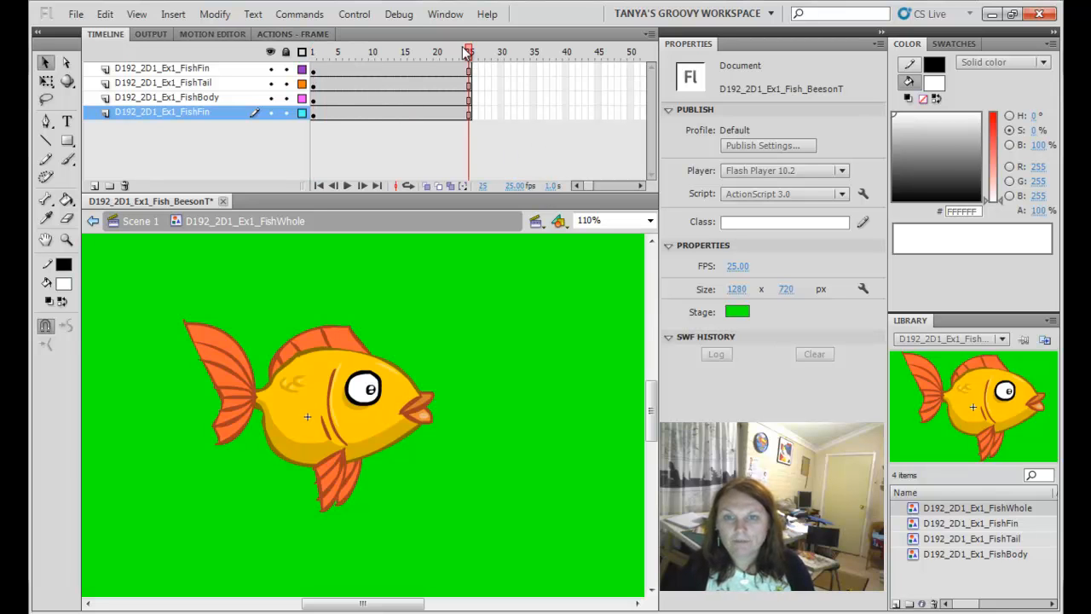
pyautogui.moveTo(470, 53); pyautogui.dragTo(455, 56)
pyautogui.moveTo(425, 71); pyautogui.dragTo(282, 79)
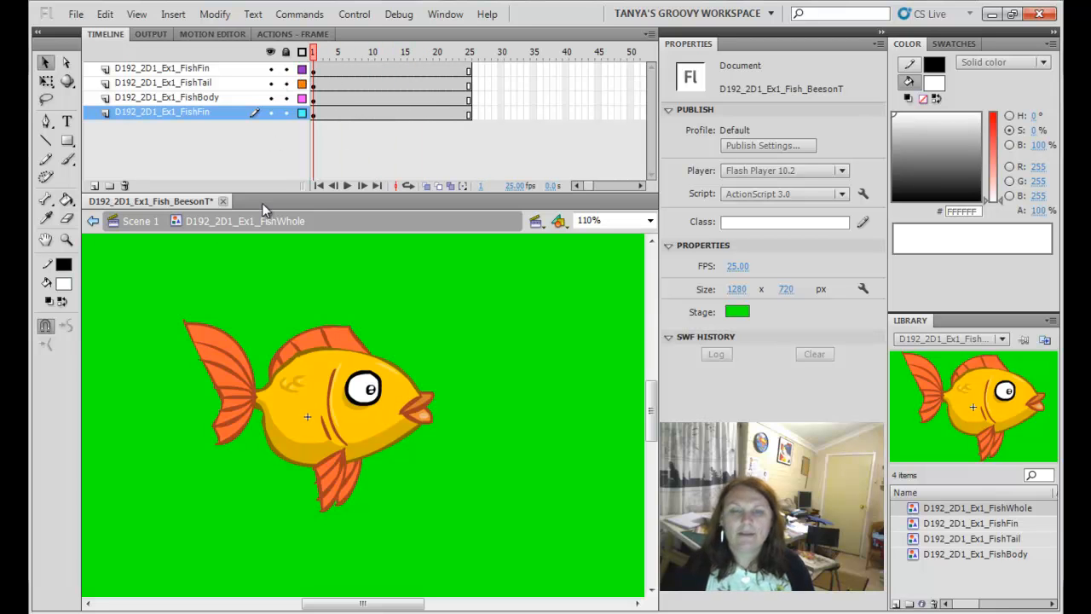
pyautogui.click(346, 186)
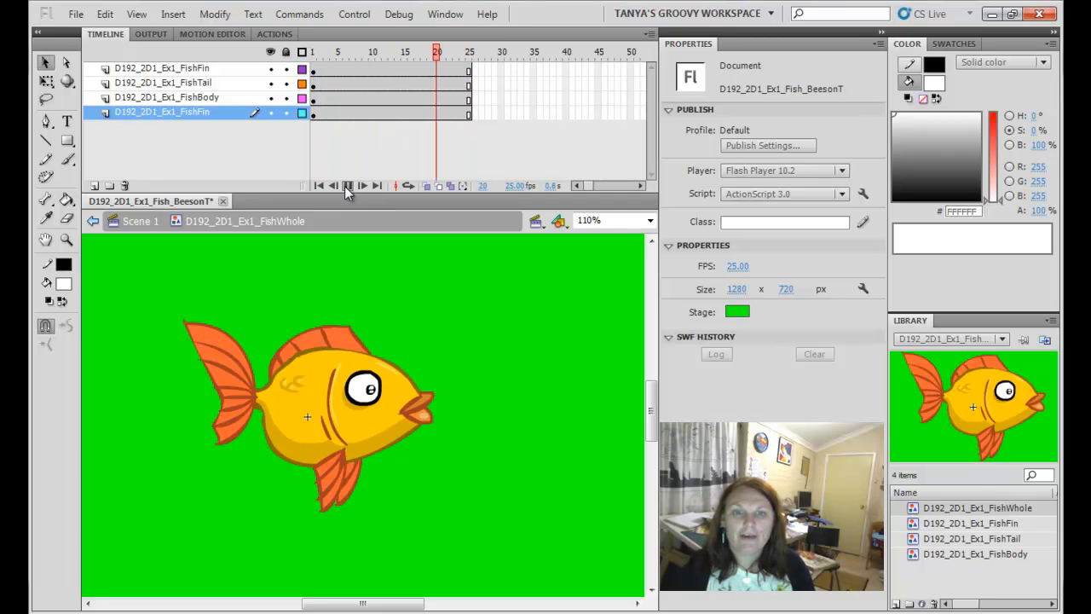
# Turn on Loop Playback for the timeline and check that the option is enabled
pyautogui.click(355, 19)
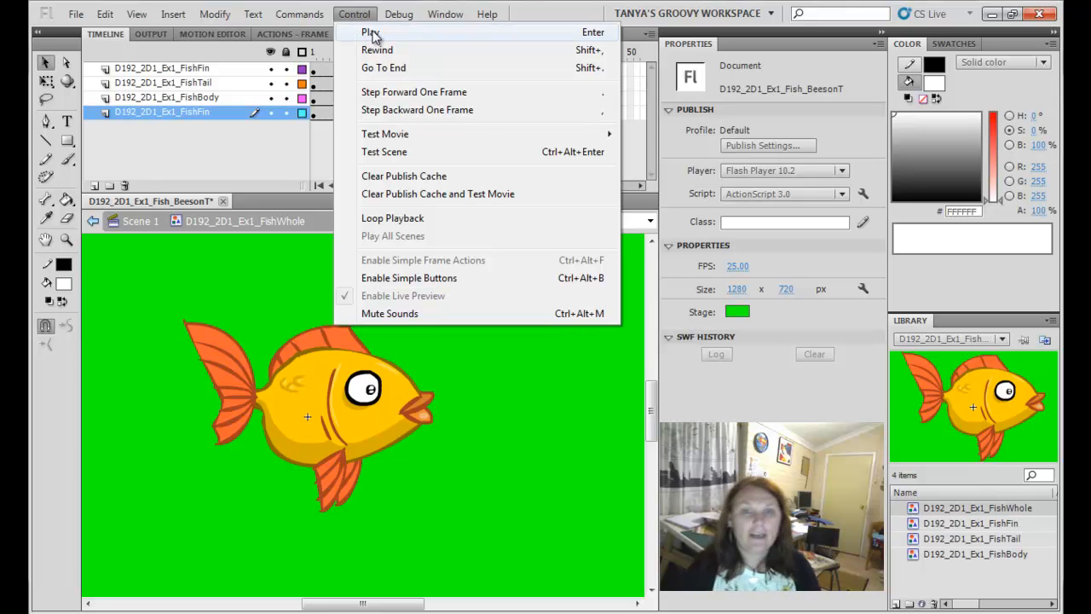
pyautogui.click(365, 16)
pyautogui.click(365, 16)
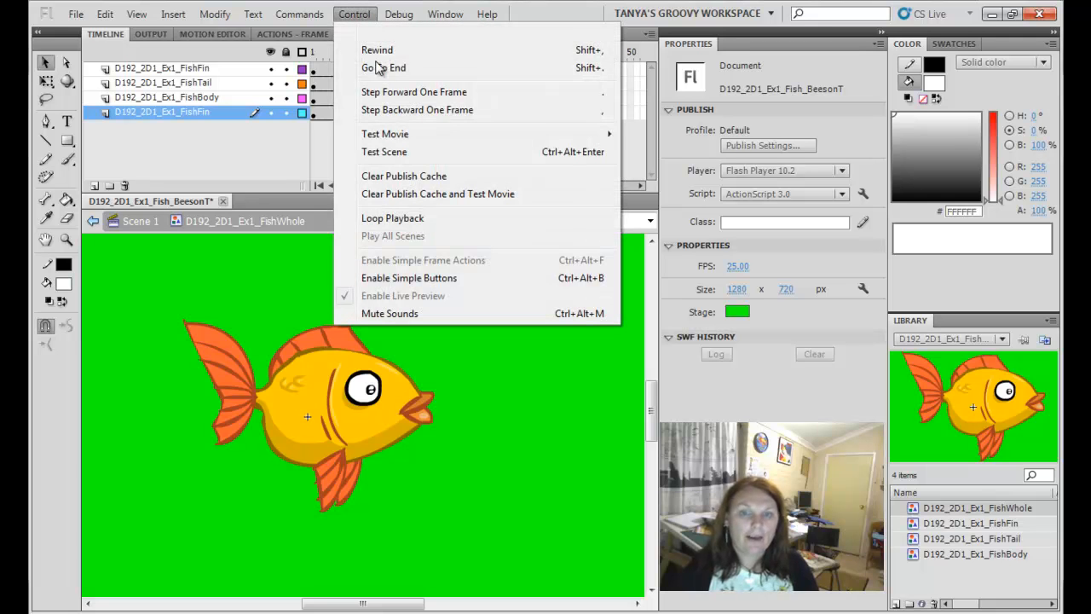
pyautogui.click(418, 219)
pyautogui.click(349, 17)
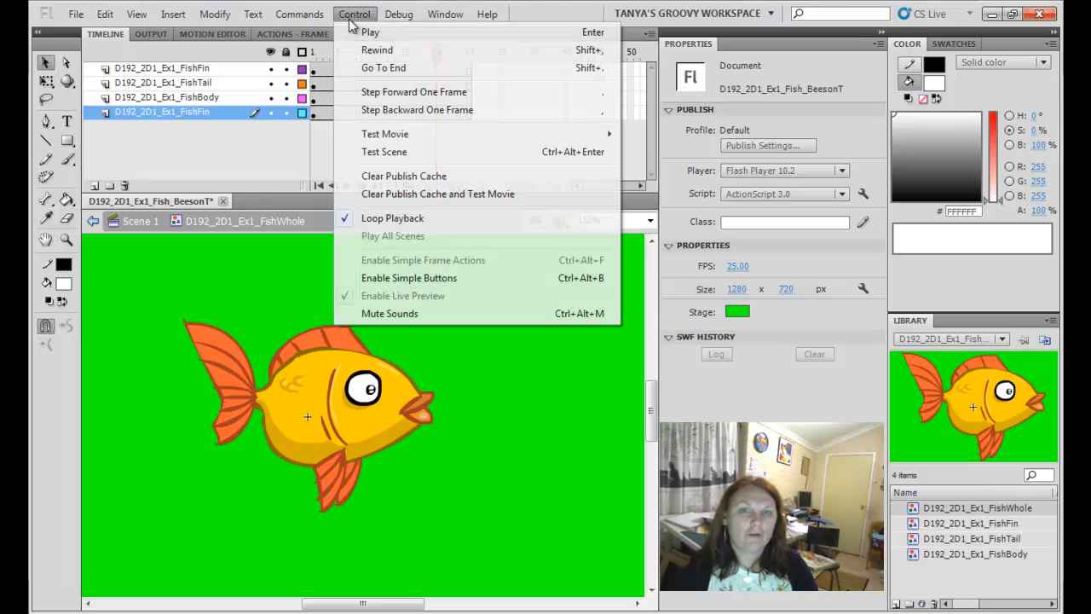
pyautogui.click(310, 208)
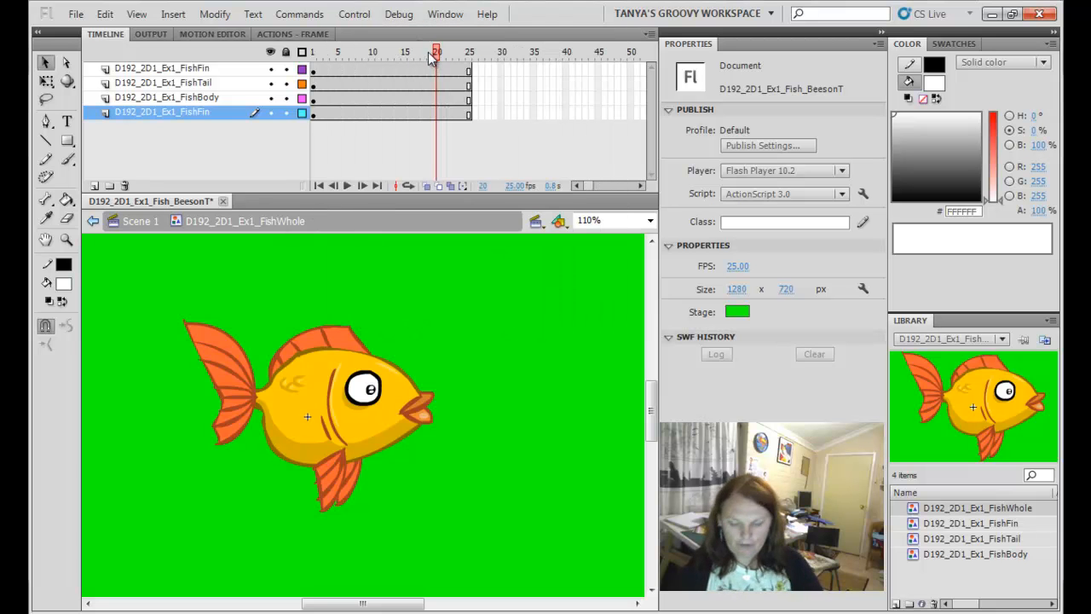
# Play the timeline in a loop, stop it, and scrub between frames 1 and 25 to review the one-second sequence
pyautogui.press('Return')
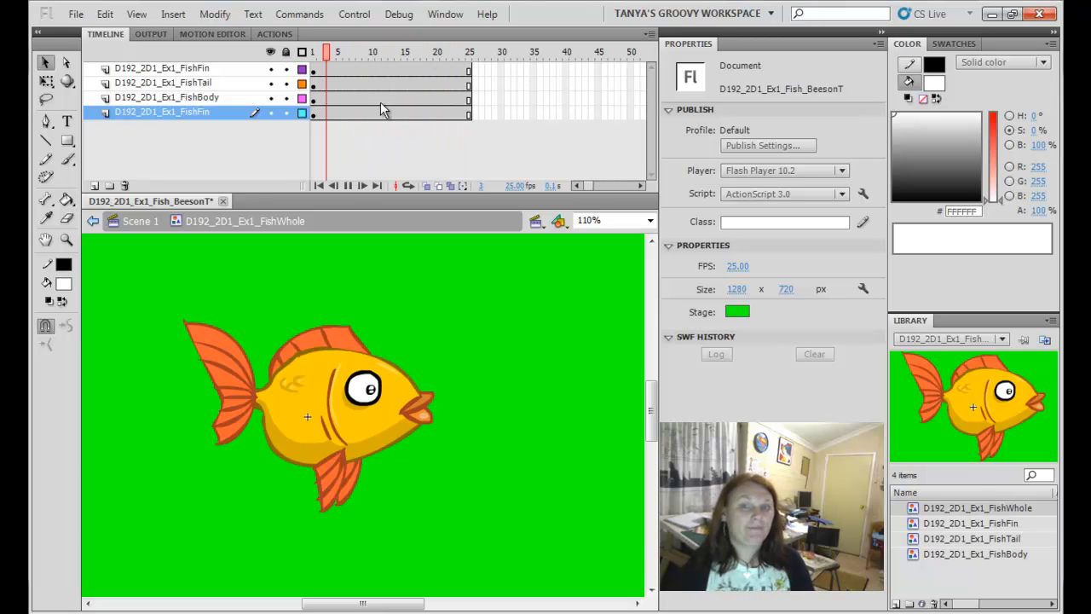
pyautogui.click(346, 184)
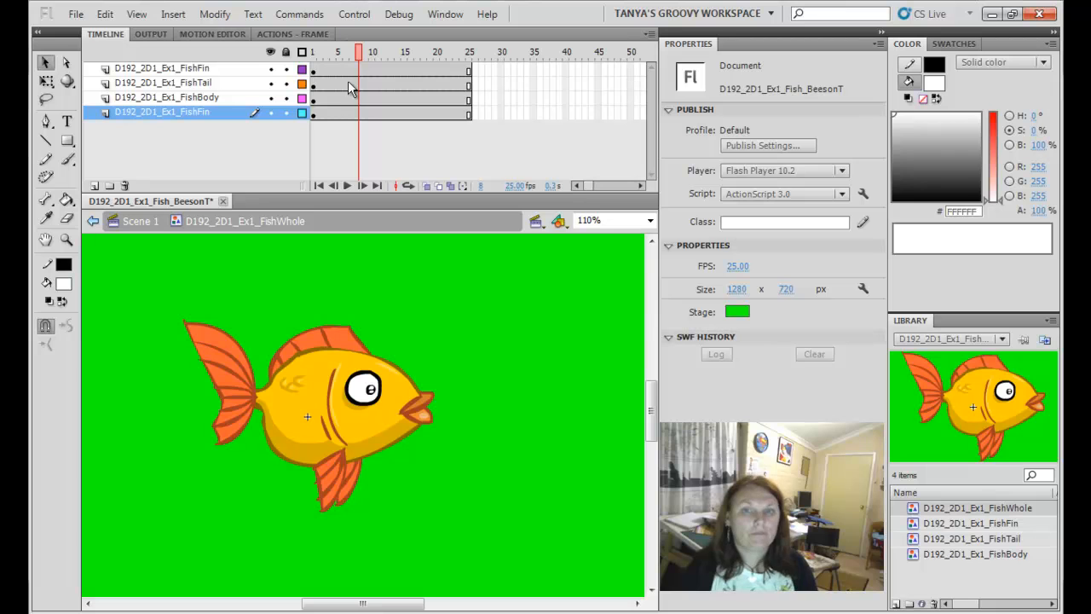
pyautogui.moveTo(359, 52); pyautogui.dragTo(470, 53)
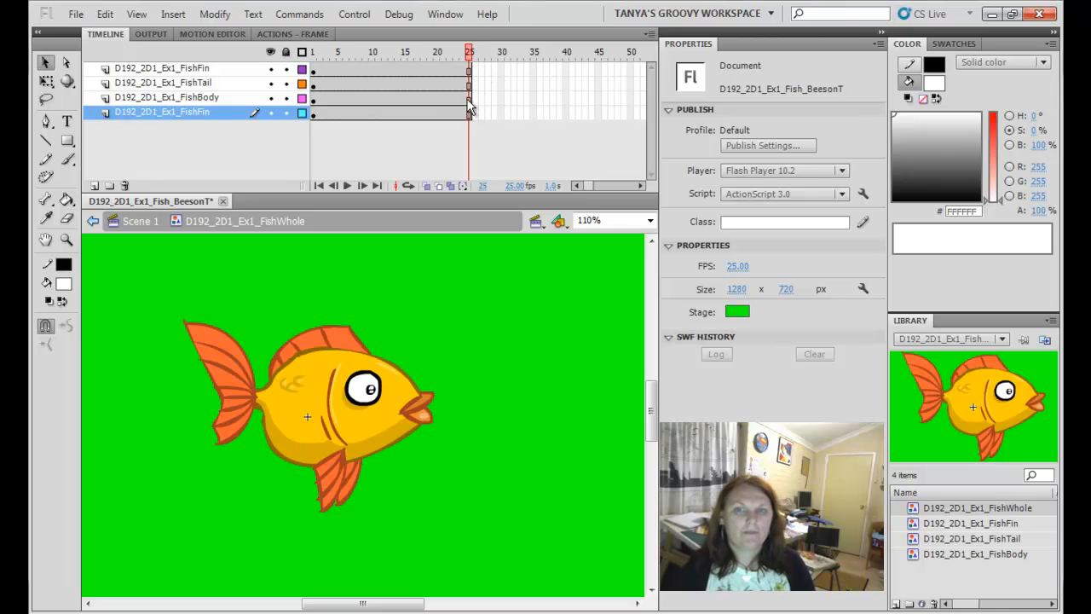
pyautogui.click(468, 99)
pyautogui.moveTo(470, 52); pyautogui.dragTo(282, 66)
pyautogui.press('Return')
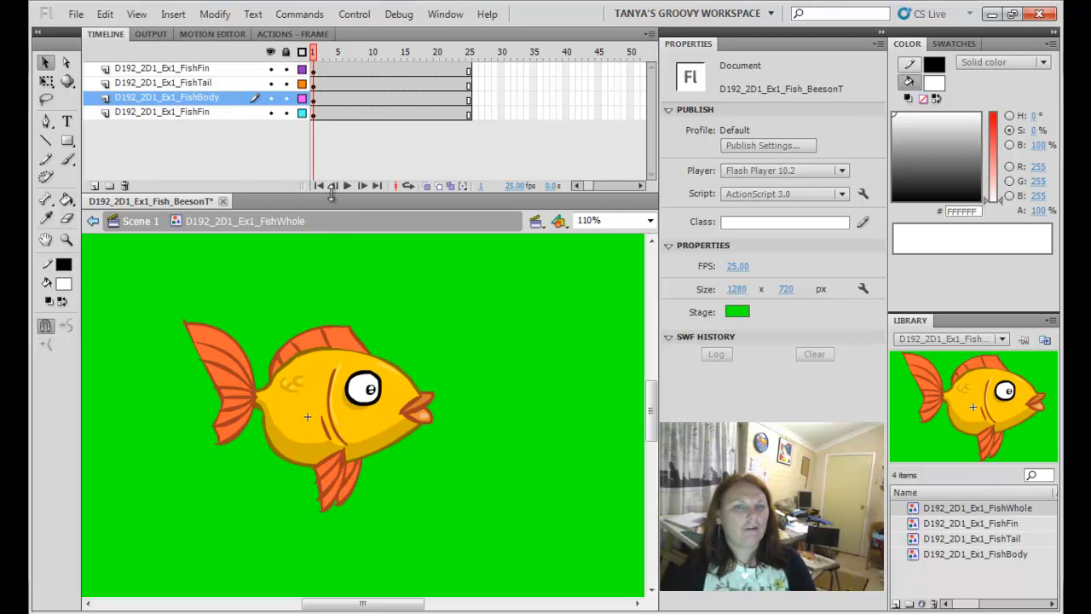
pyautogui.moveTo(315, 55); pyautogui.dragTo(470, 91)
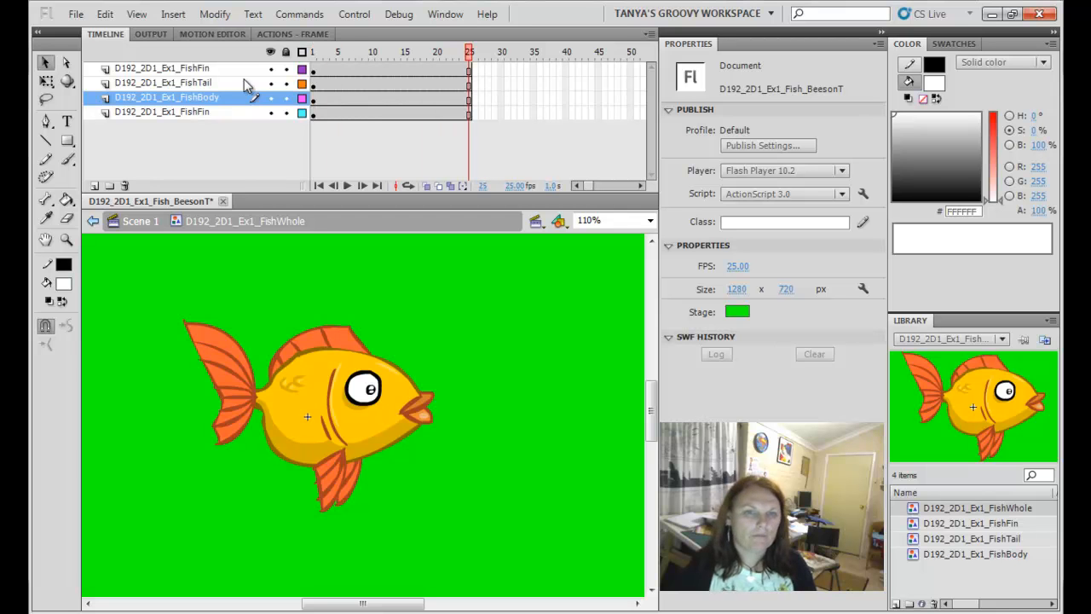
# Insert keyframes for the tail on the FishTail layer at frame 25 and midway at frame 13
pyautogui.click(209, 352)
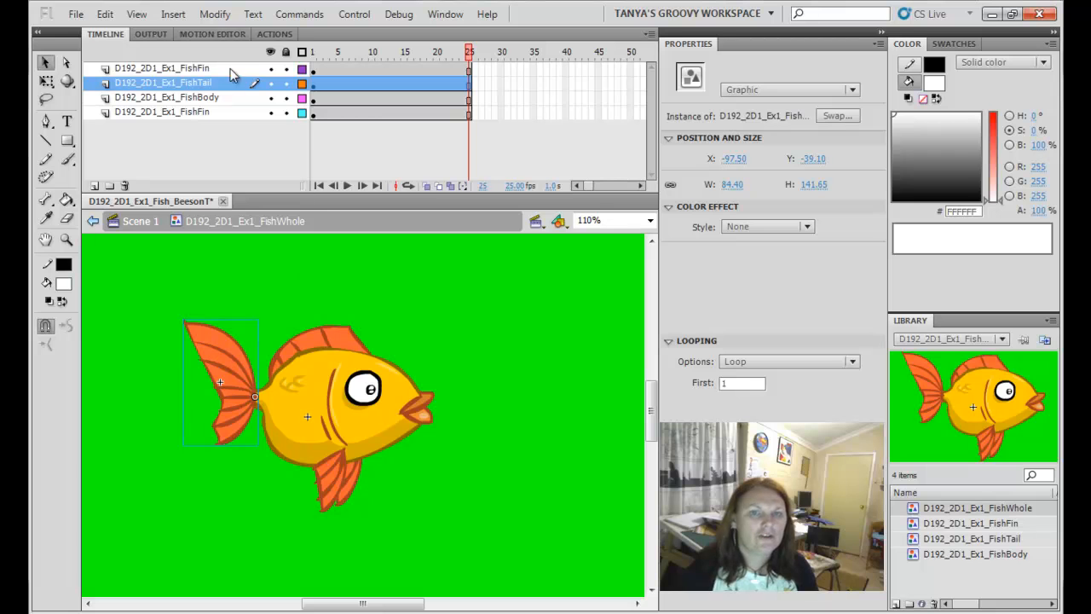
pyautogui.click(470, 85)
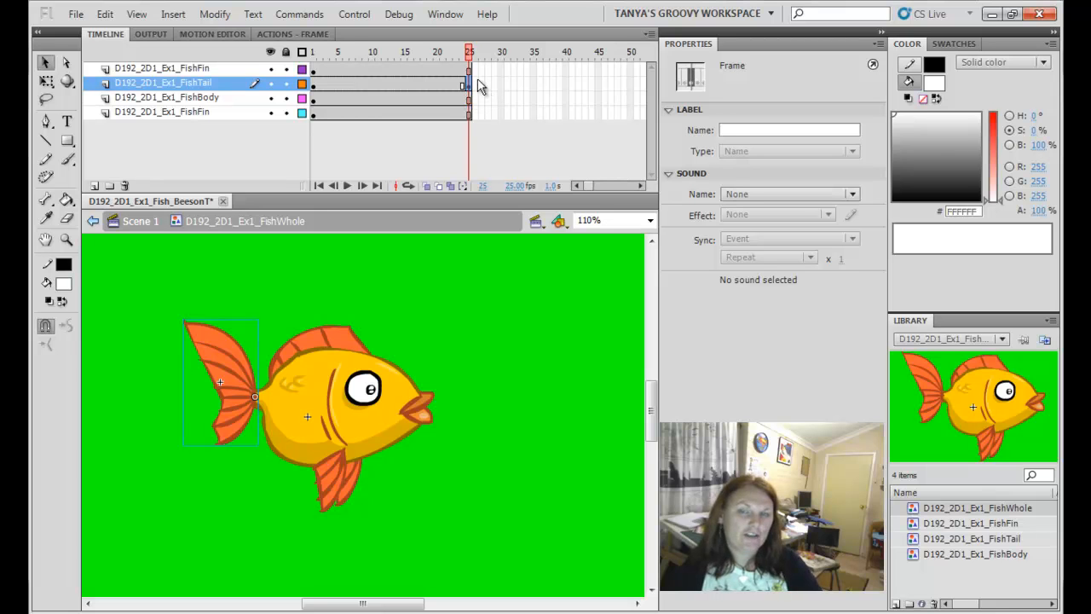
pyautogui.moveTo(470, 51); pyautogui.dragTo(373, 53)
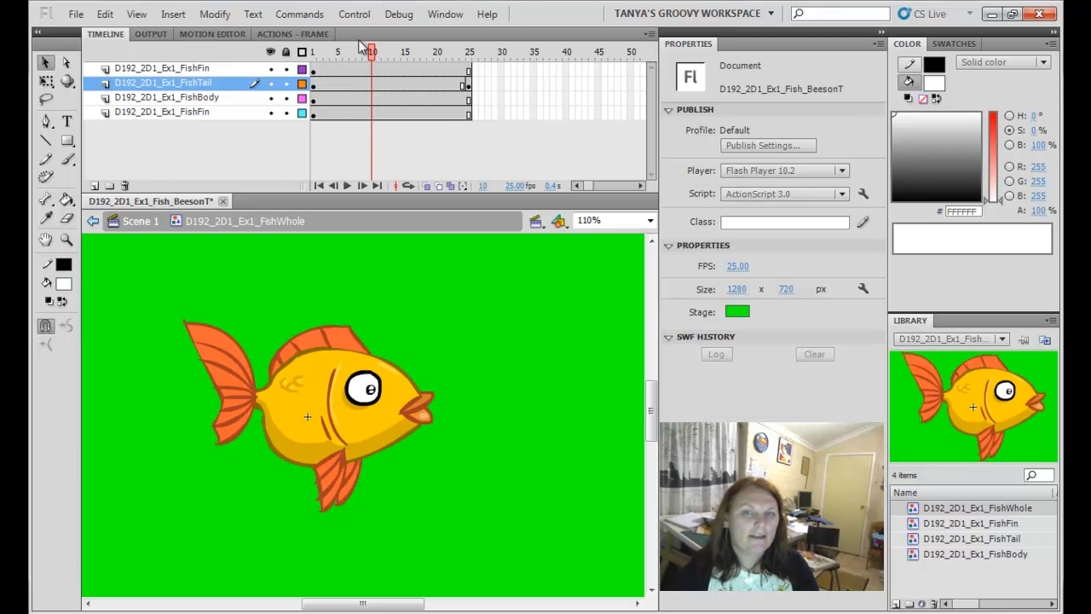
pyautogui.moveTo(373, 51); pyautogui.dragTo(313, 51)
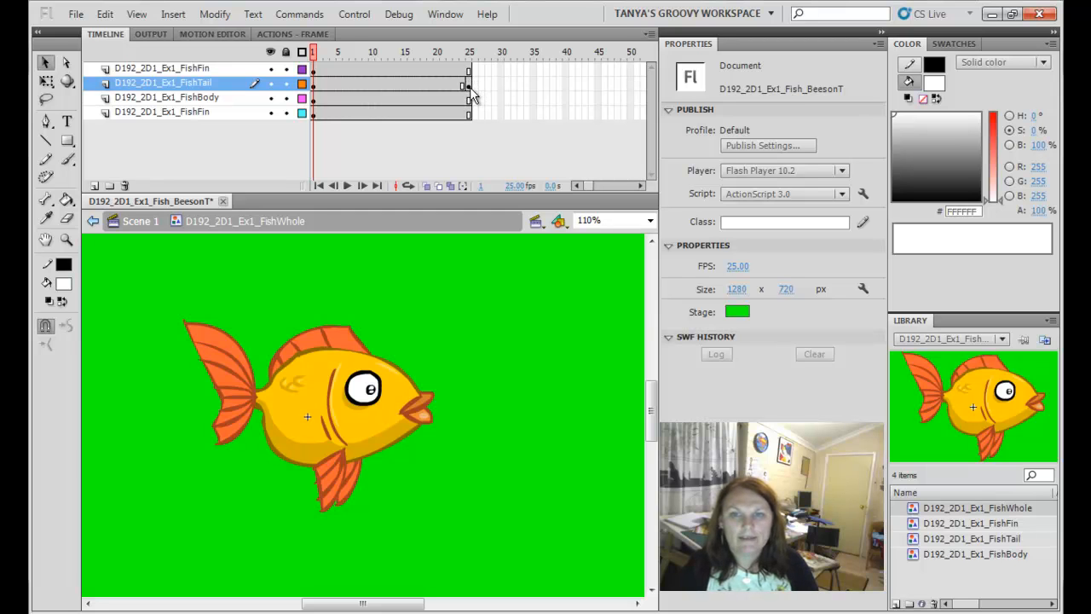
pyautogui.moveTo(313, 52); pyautogui.dragTo(393, 61)
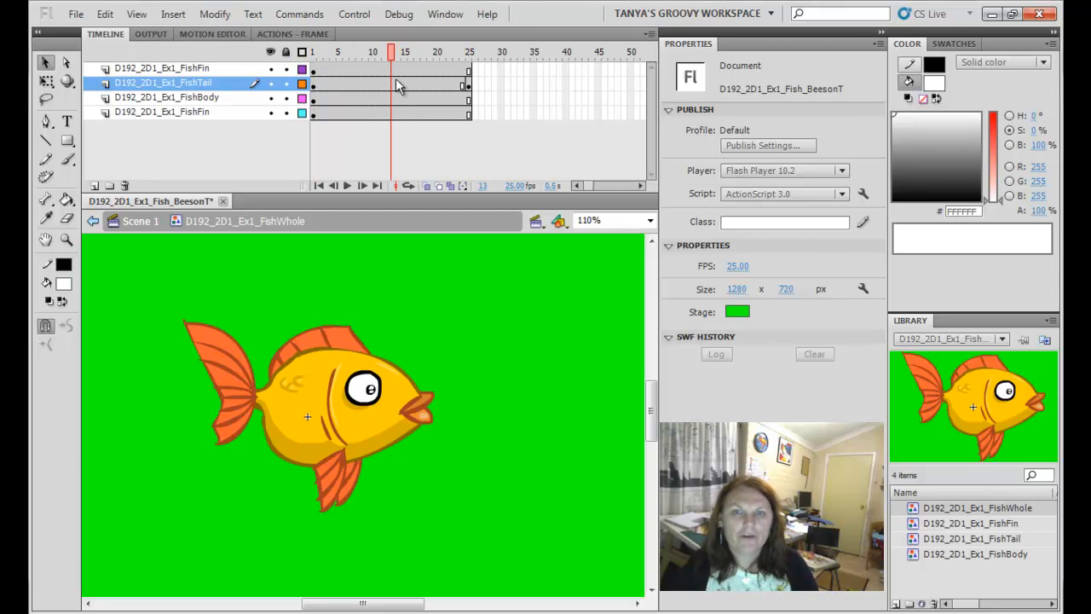
pyautogui.click(392, 83)
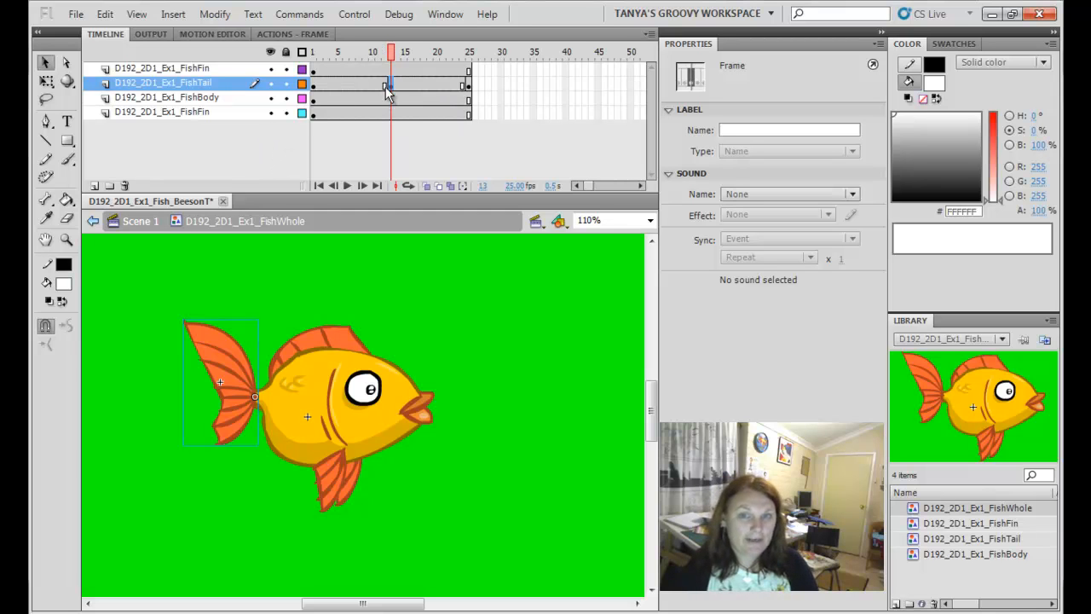
# Insert tail keyframes at frames 7 and 19 on the FishTail layer, midway between the existing keyframes
pyautogui.moveTo(395, 52); pyautogui.dragTo(355, 68)
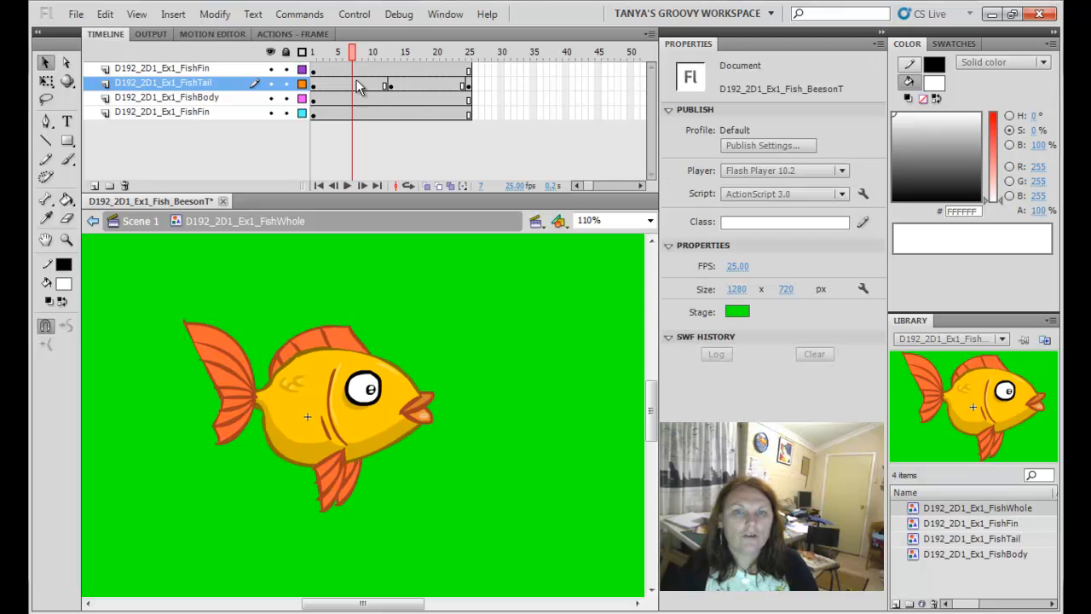
pyautogui.click(353, 84)
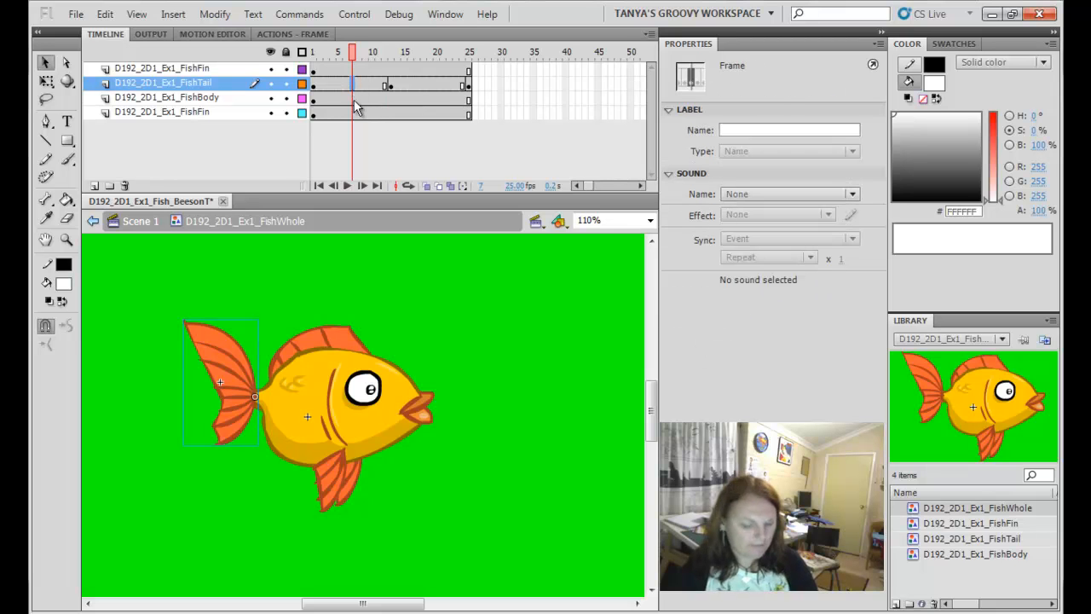
pyautogui.click(430, 84)
pyautogui.press('F6')
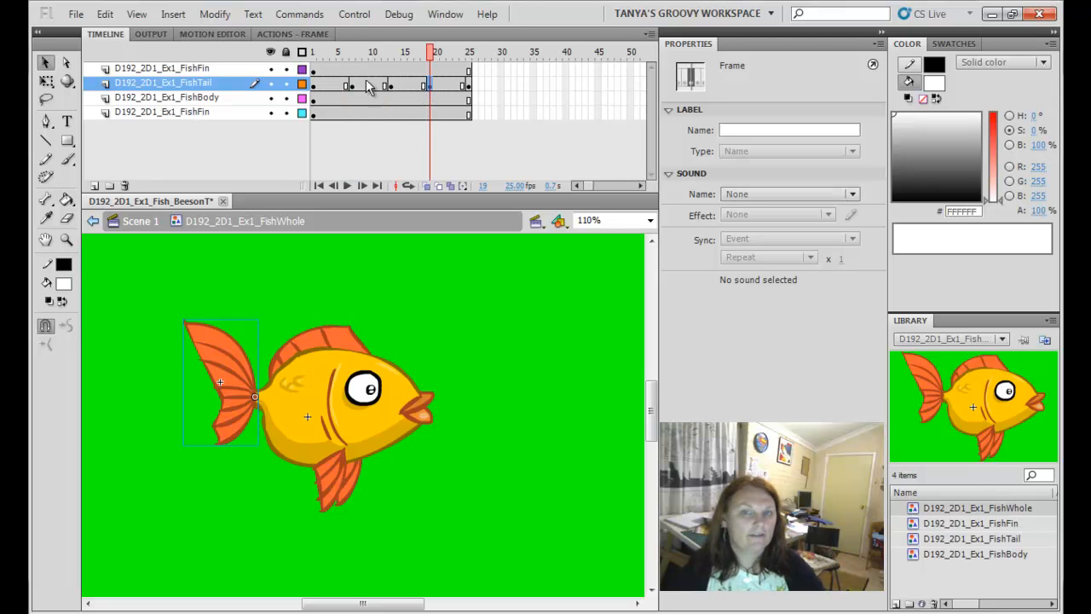
# Scrub the timeline between frames 1 and 25 and play it to review the tail keyframes
pyautogui.moveTo(430, 53); pyautogui.dragTo(313, 72)
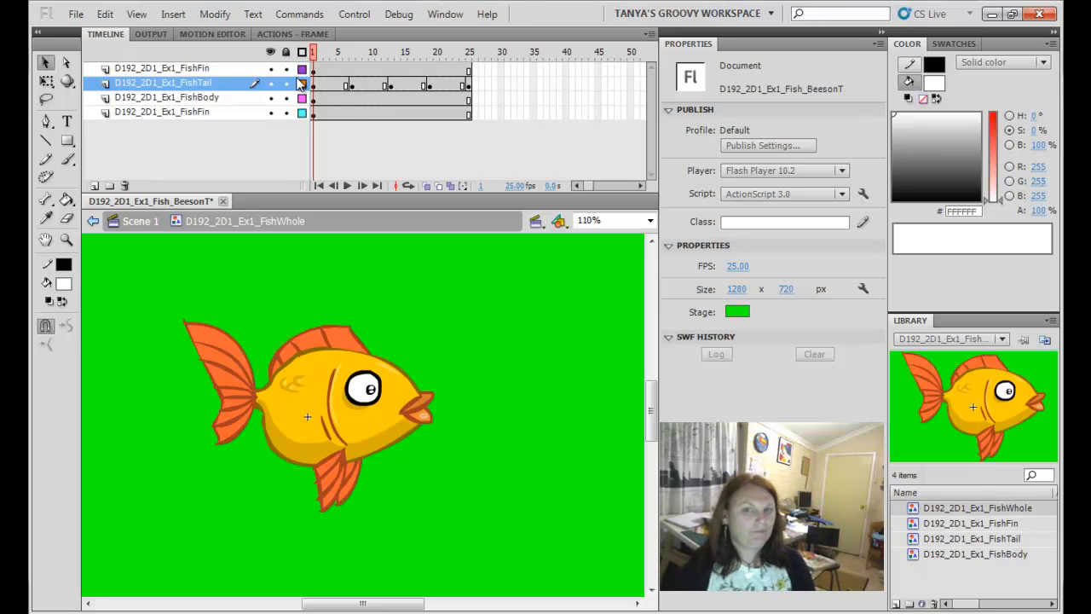
pyautogui.moveTo(323, 59); pyautogui.dragTo(471, 92)
pyautogui.press('Return')
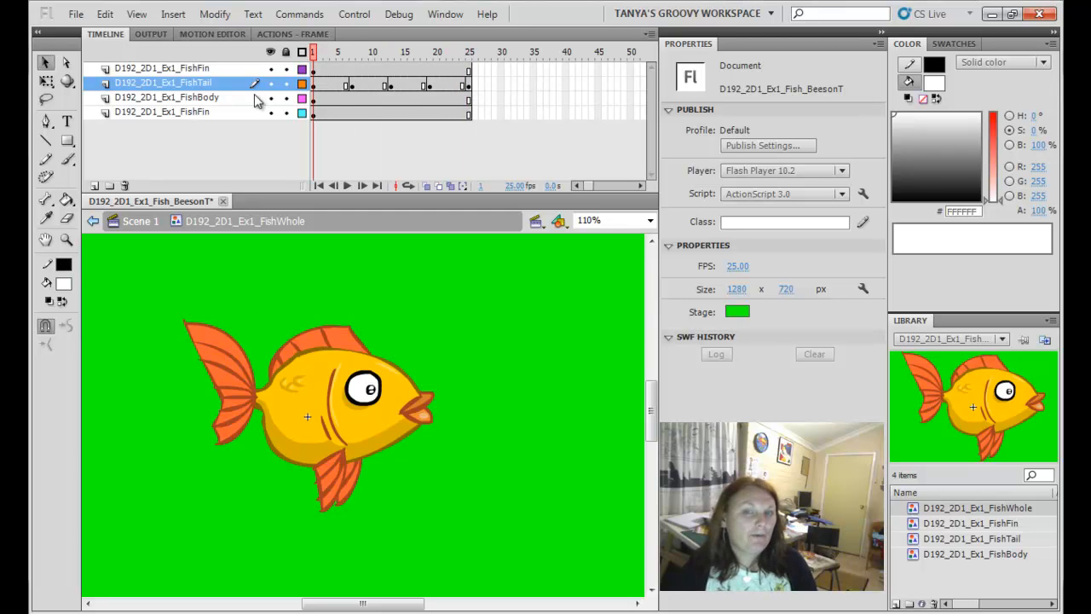
# Try narrowing the tail at frame 7 to about 57 px and stretching it to about 179 px tall, and undo the changes
pyautogui.moveTo(414, 94); pyautogui.dragTo(356, 101)
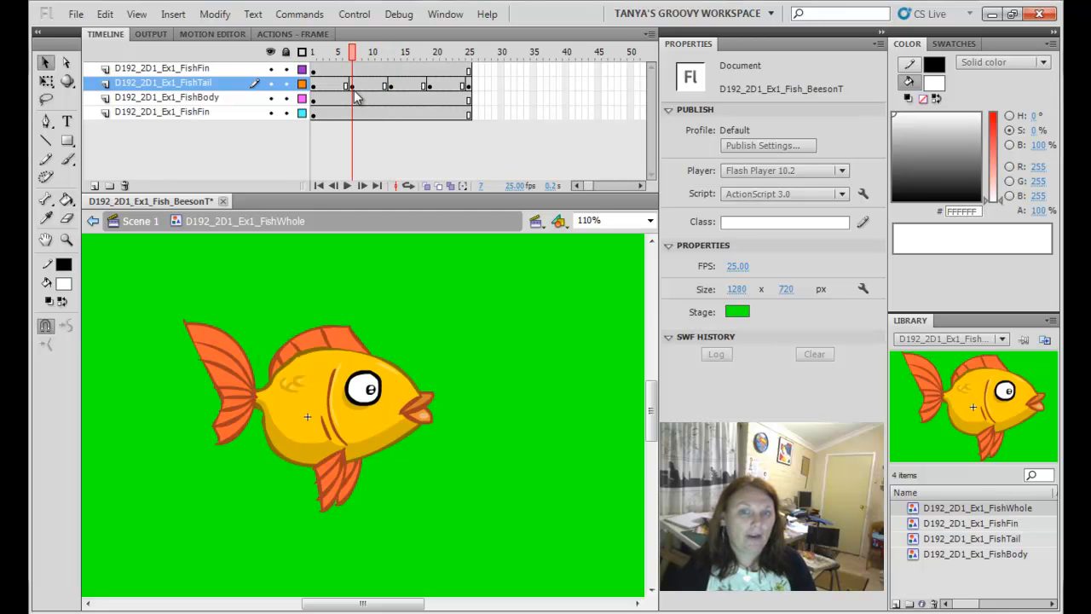
pyautogui.click(353, 85)
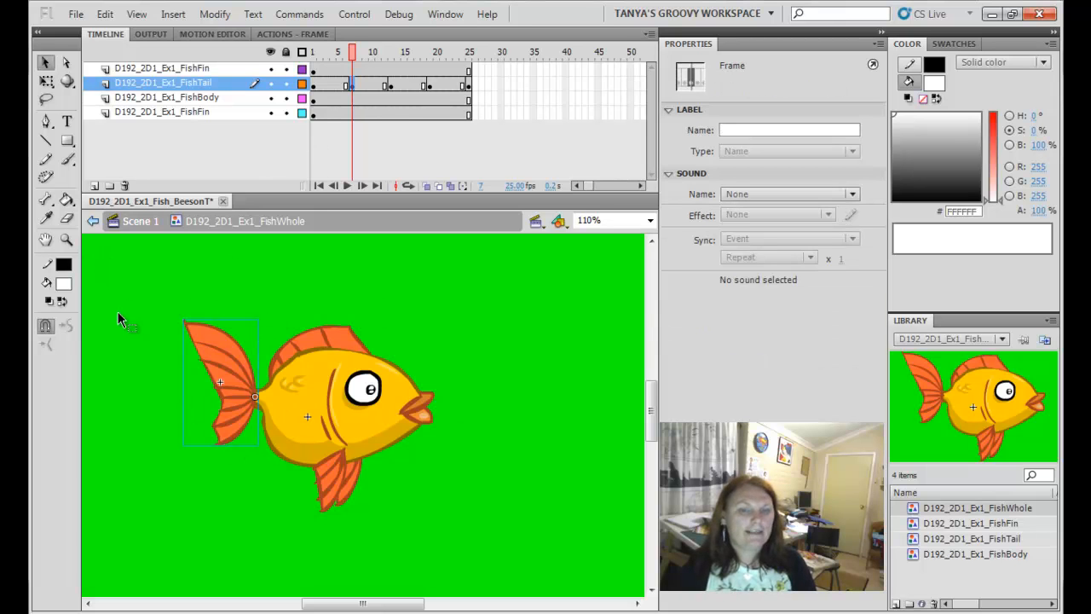
pyautogui.click(46, 82)
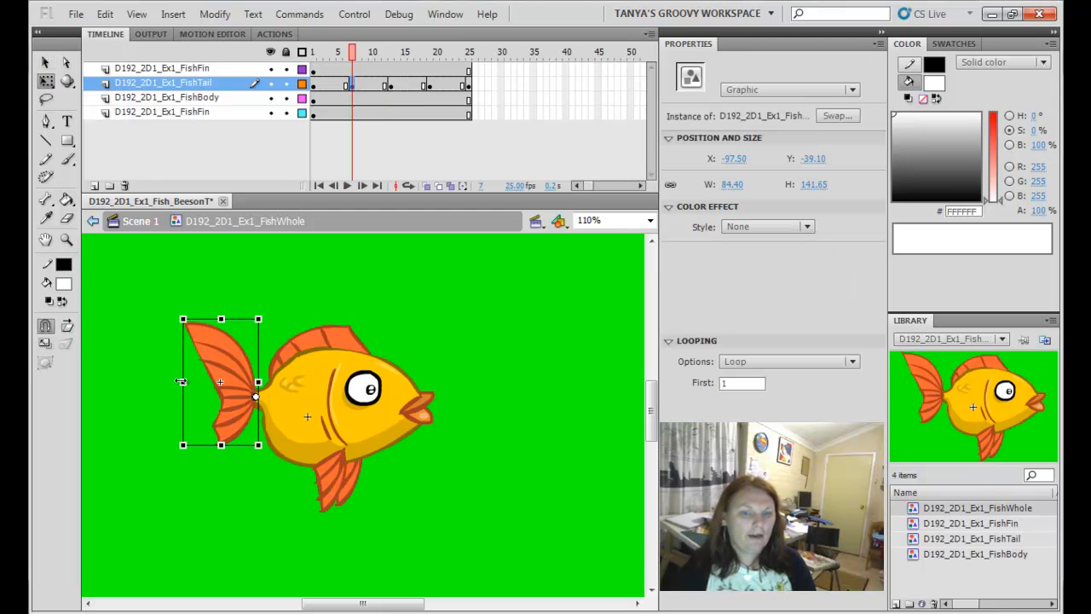
pyautogui.moveTo(182, 382); pyautogui.dragTo(207, 381)
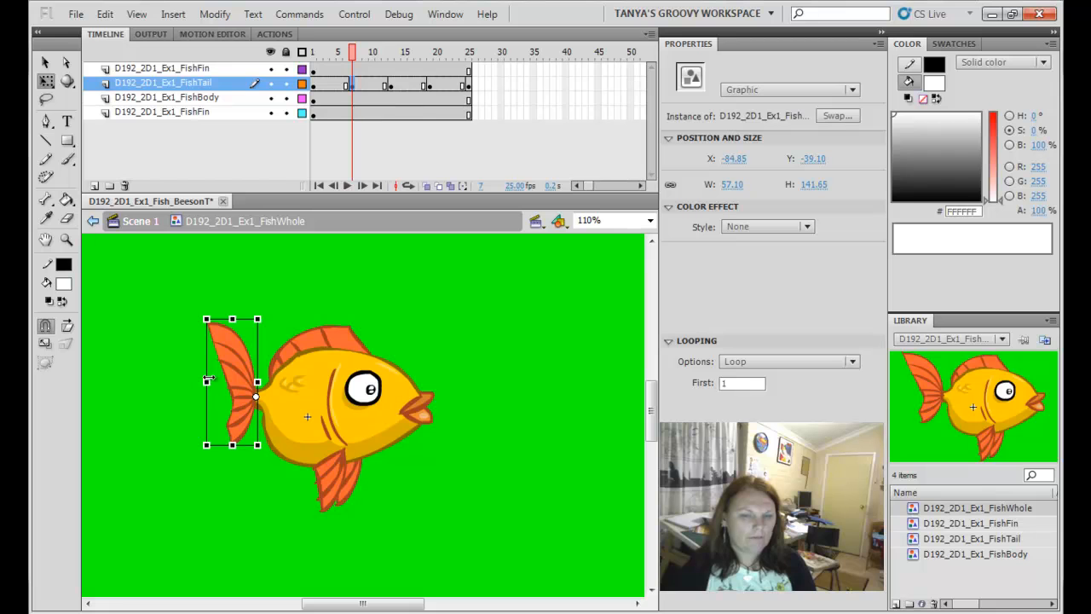
pyautogui.moveTo(232, 444); pyautogui.dragTo(232, 457)
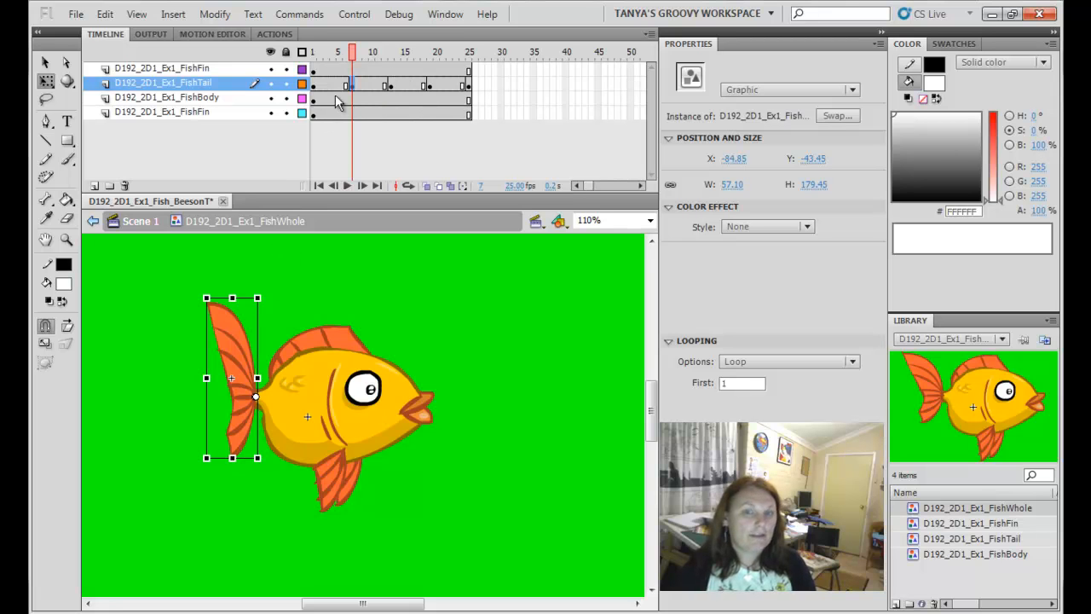
pyautogui.hotkey('ctrl', 'z')
pyautogui.hotkey('ctrl', 'z')
pyautogui.hotkey('ctrl', 'z')
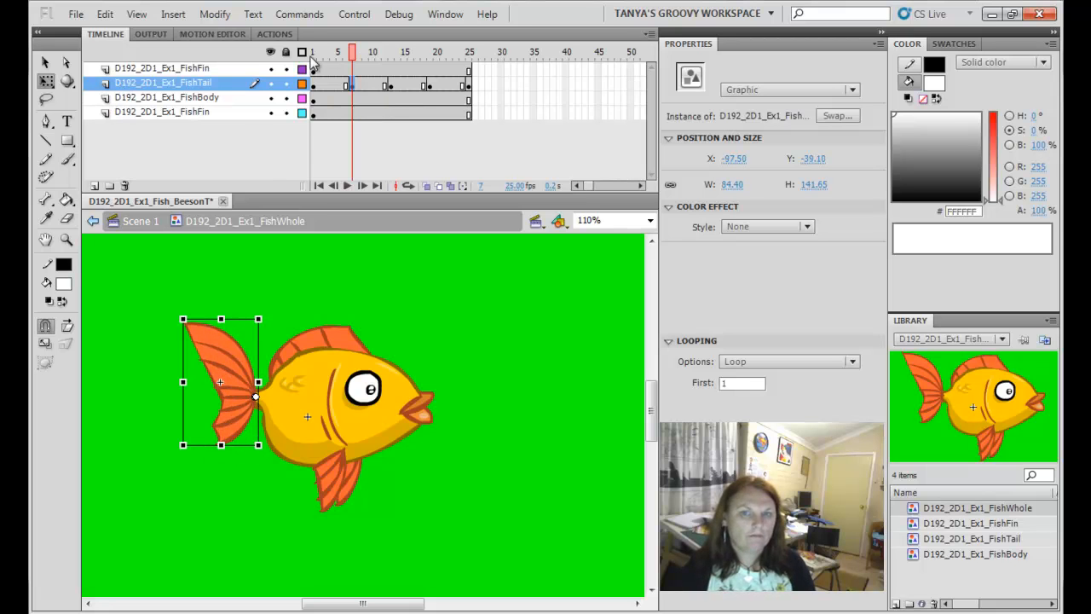
# At frame 7, free-transform the tail to about 54 px wide and about 184 px tall
pyautogui.click(347, 53)
pyautogui.click(353, 66)
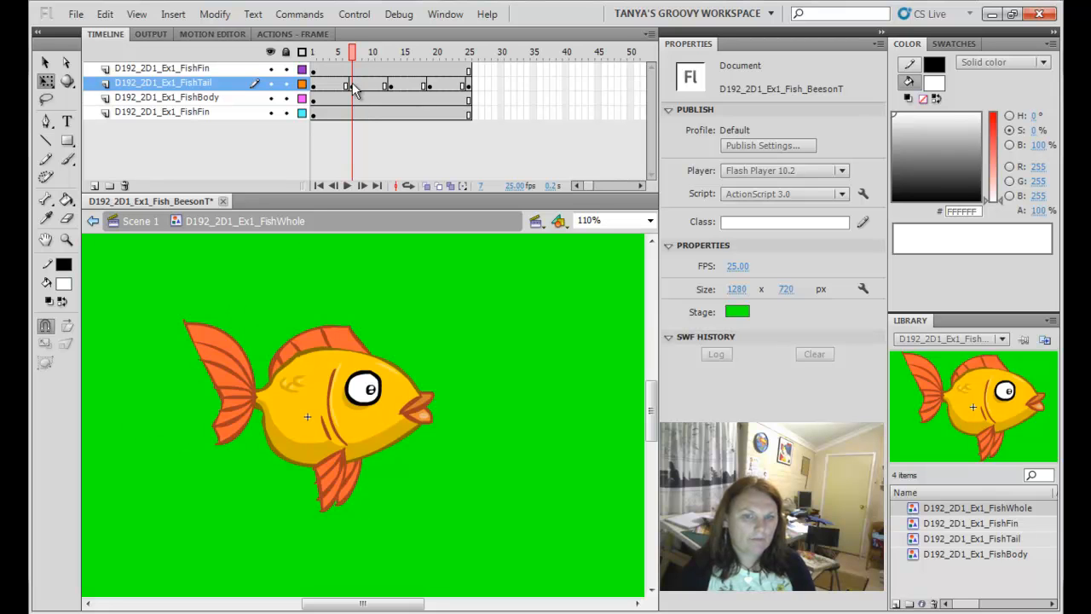
pyautogui.click(233, 361)
pyautogui.moveTo(181, 385); pyautogui.dragTo(209, 382)
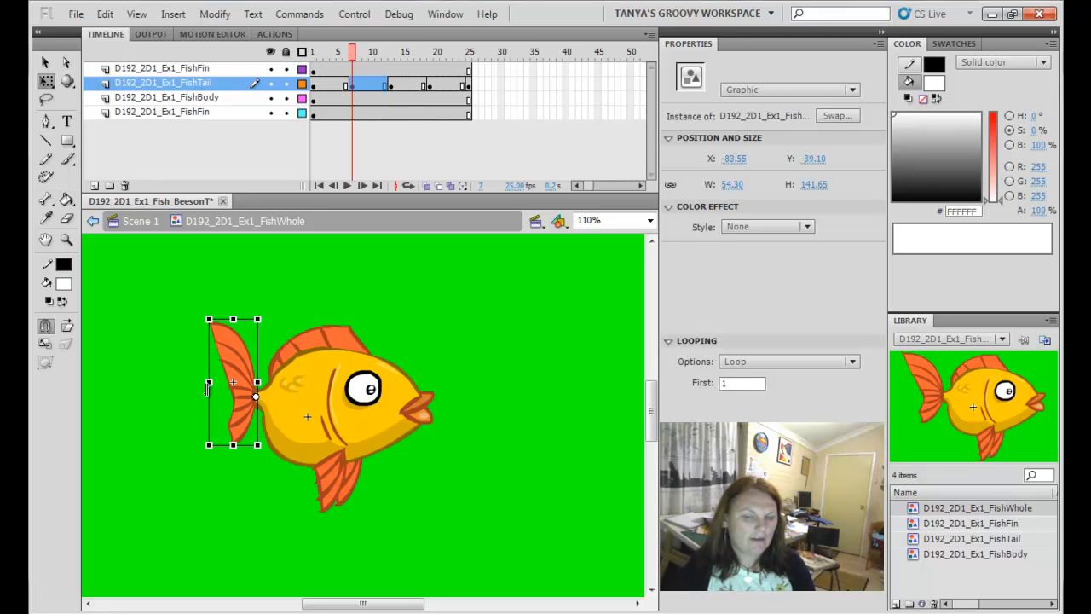
pyautogui.moveTo(232, 445); pyautogui.dragTo(231, 460)
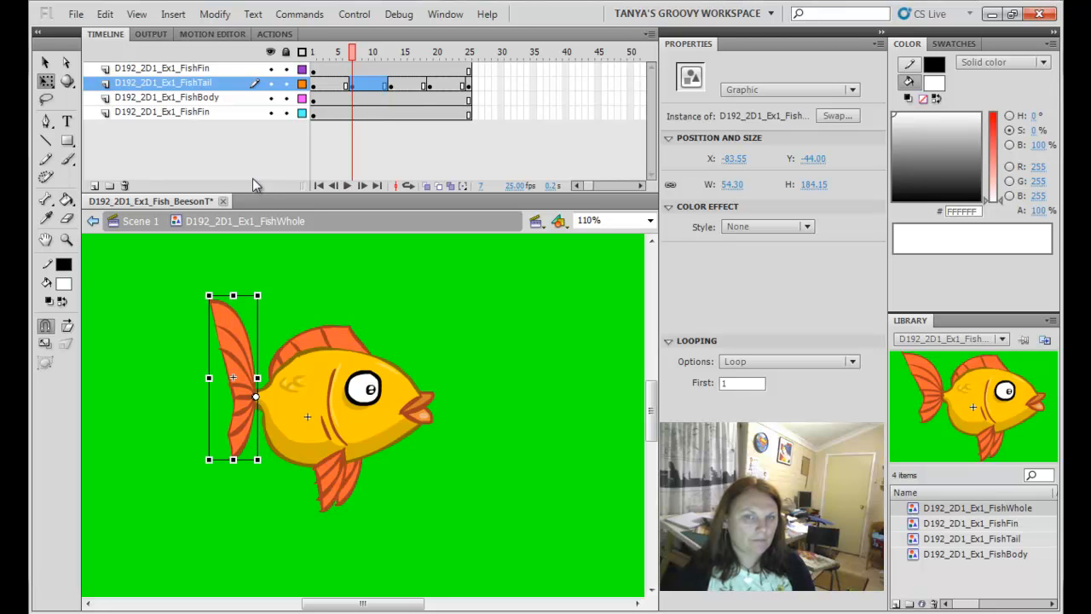
# Scale the tail at frame 19 to about 59 px wide and 121 px tall, and play the animation
pyautogui.moveTo(368, 53); pyautogui.dragTo(429, 68)
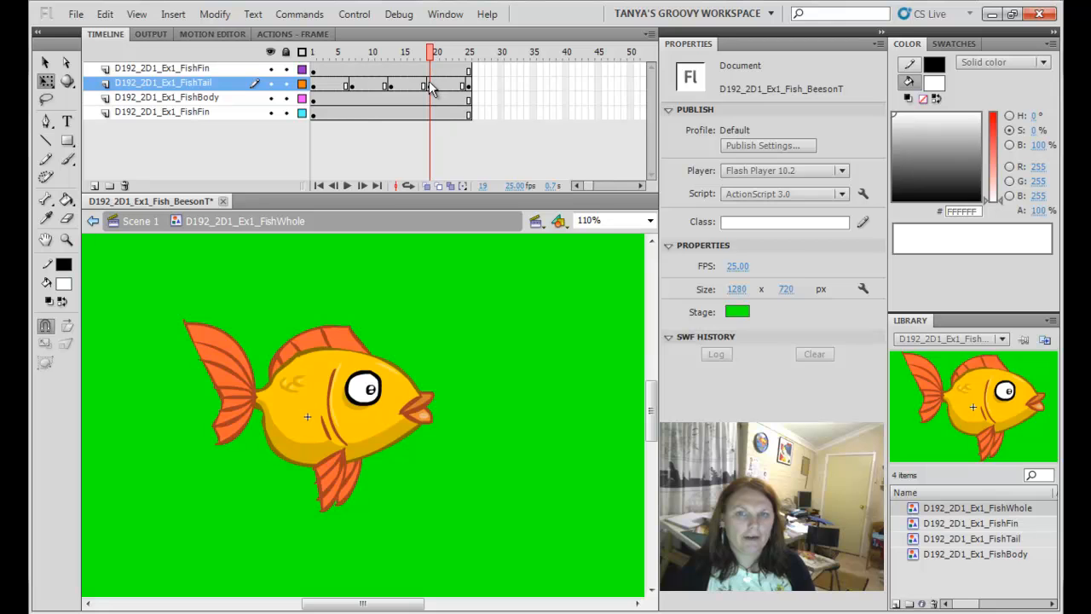
pyautogui.click(429, 84)
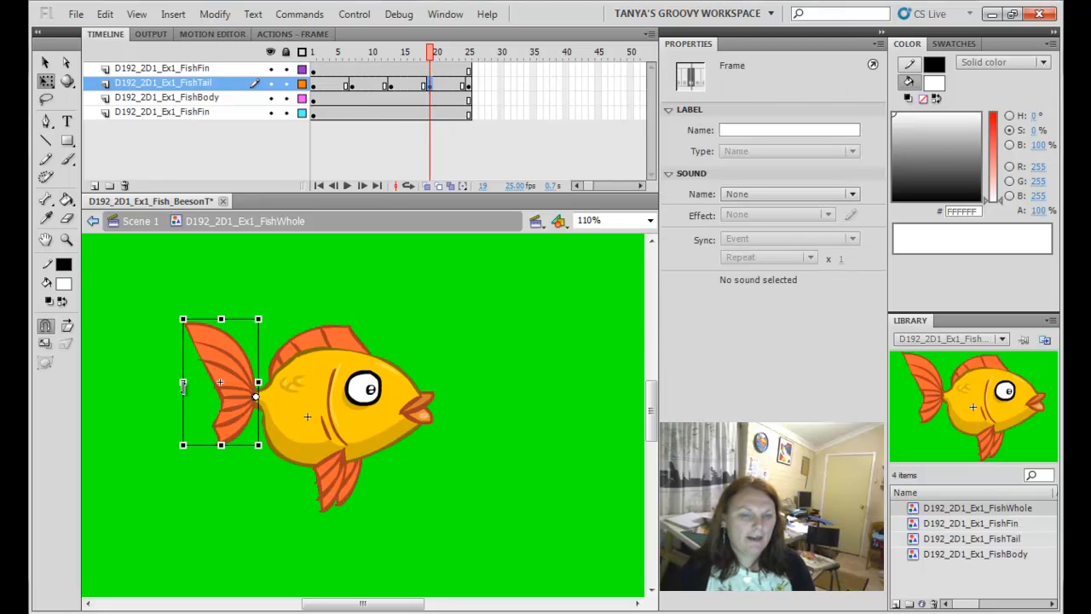
pyautogui.moveTo(183, 382); pyautogui.dragTo(204, 382)
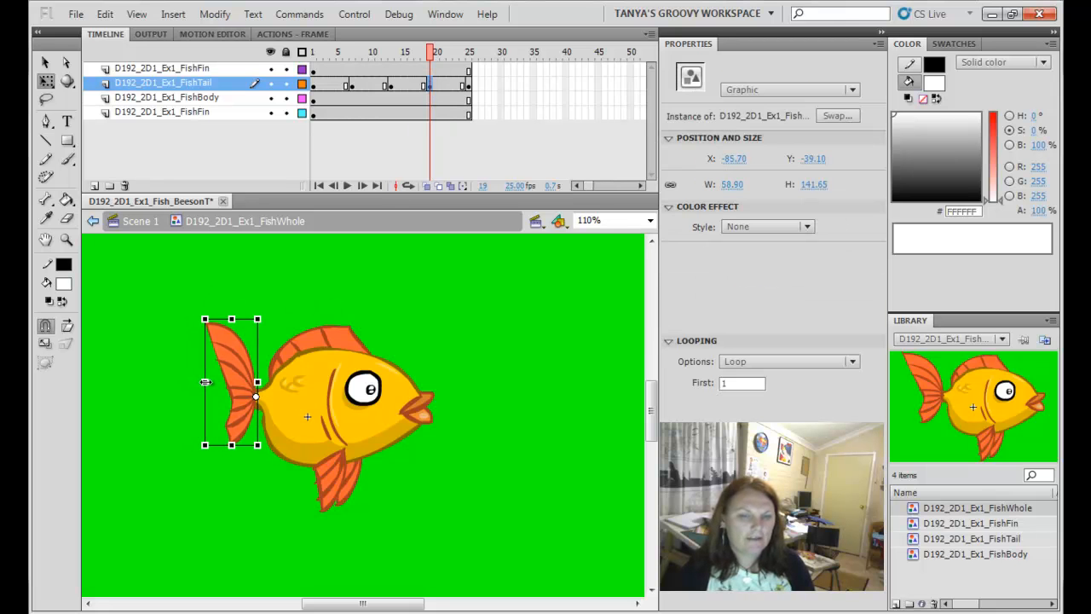
pyautogui.moveTo(231, 318); pyautogui.dragTo(231, 330)
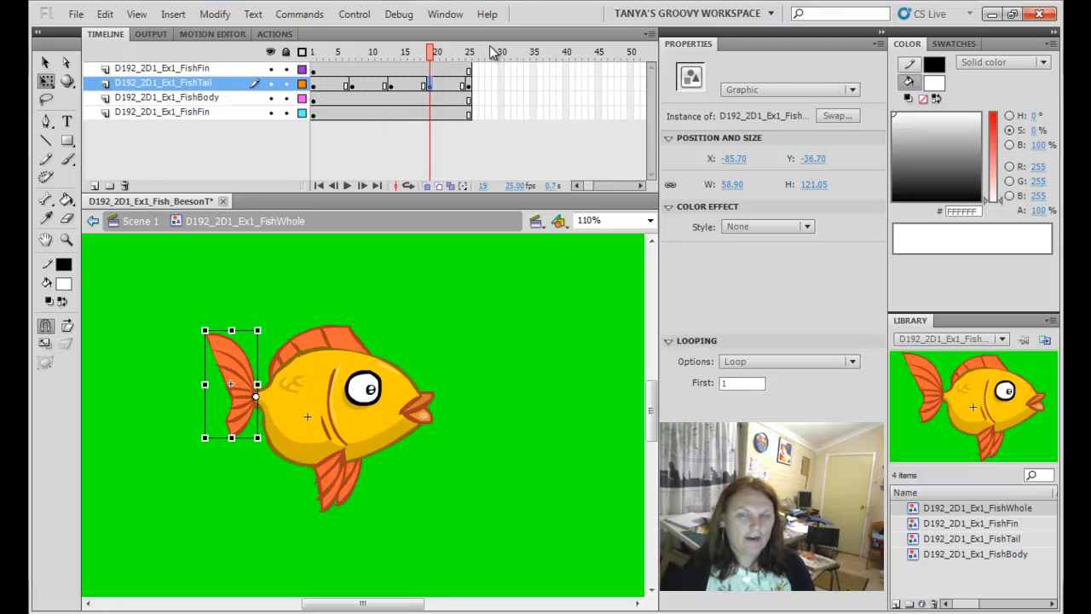
pyautogui.press('Return')
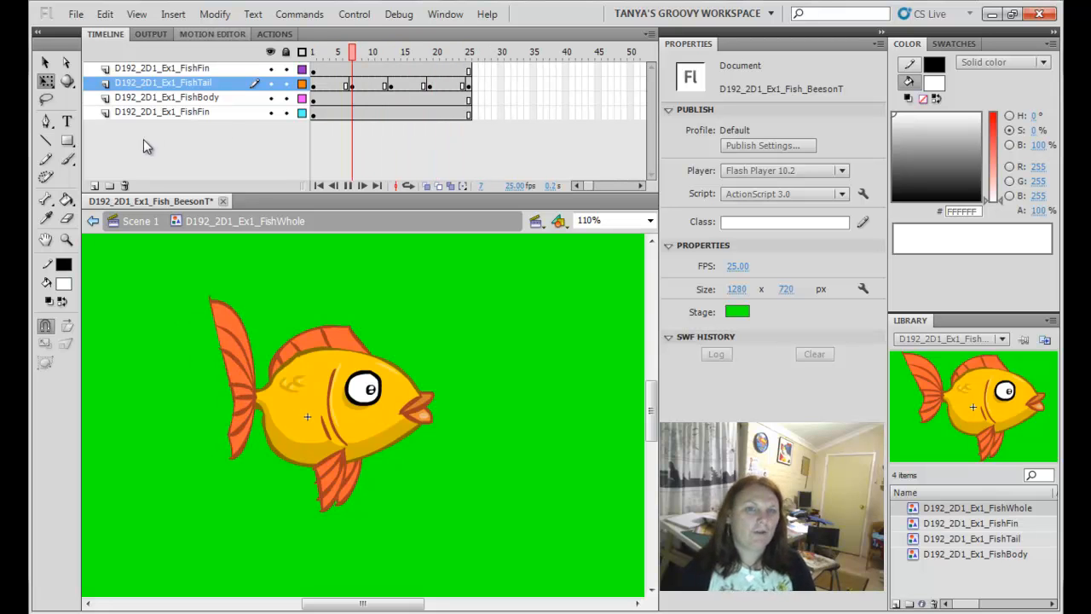
# Apply classic tweens across all the FishTail layer's frames from 1 to 25, and play the animation
pyautogui.click(314, 85)
pyautogui.moveTo(313, 87); pyautogui.dragTo(470, 83)
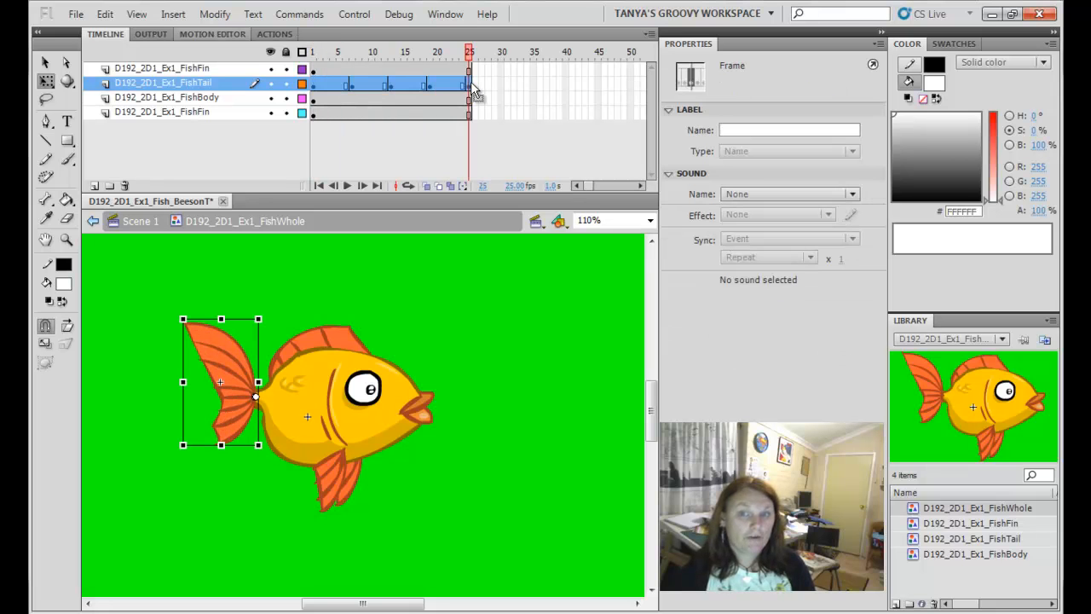
pyautogui.click(409, 54)
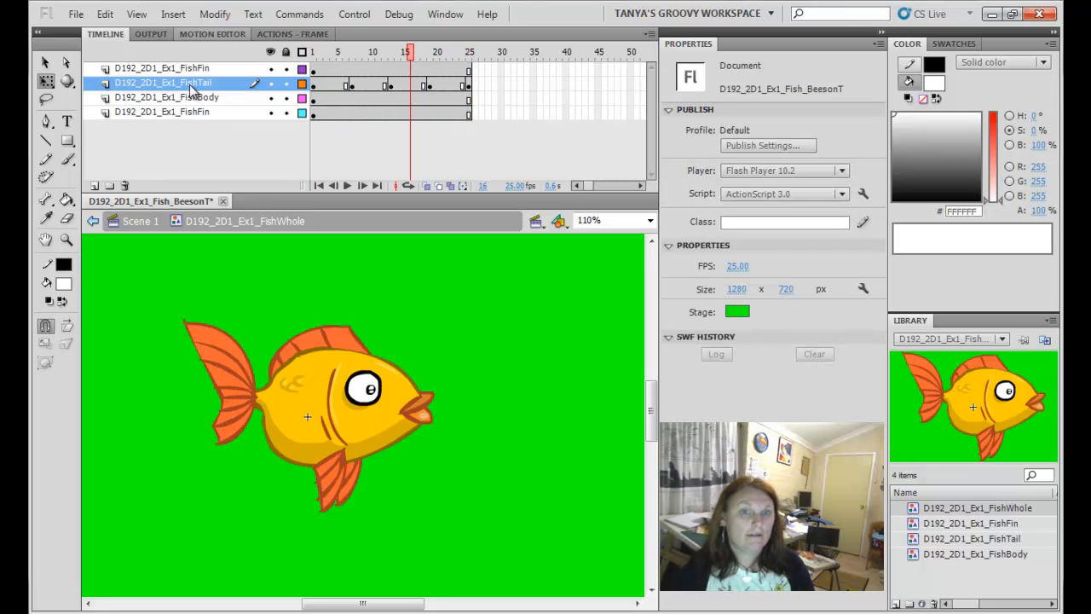
pyautogui.moveTo(412, 56); pyautogui.dragTo(283, 58)
pyautogui.click(173, 89)
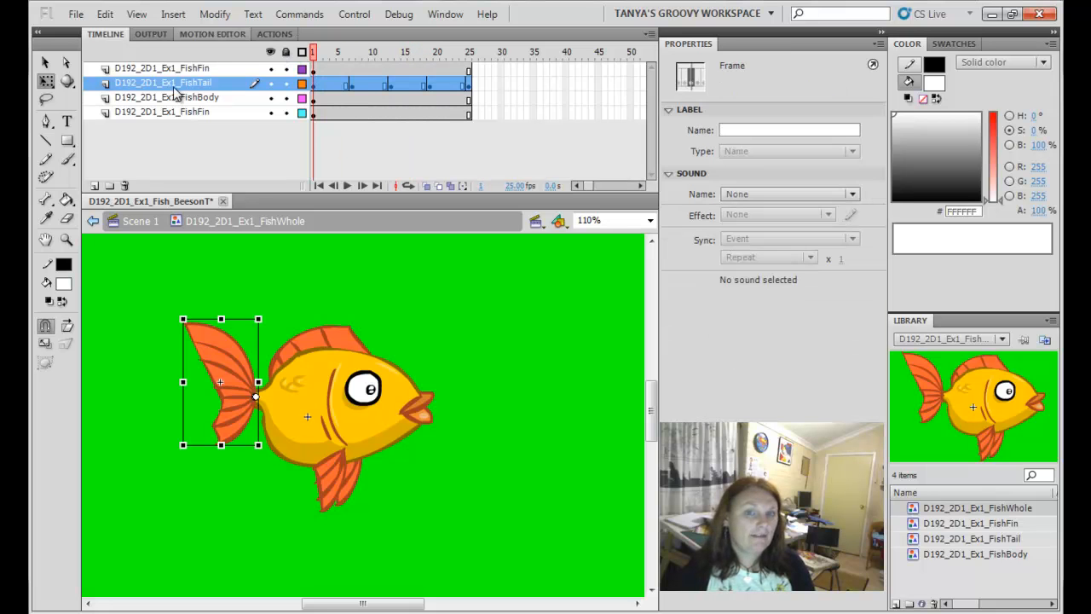
pyautogui.rightClick(356, 80)
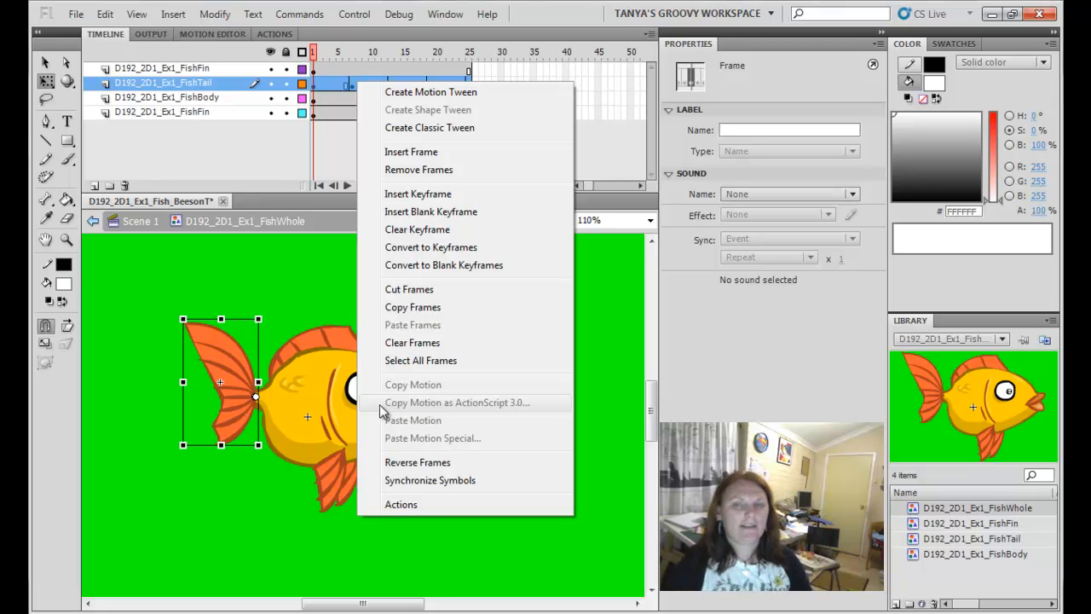
pyautogui.click(429, 128)
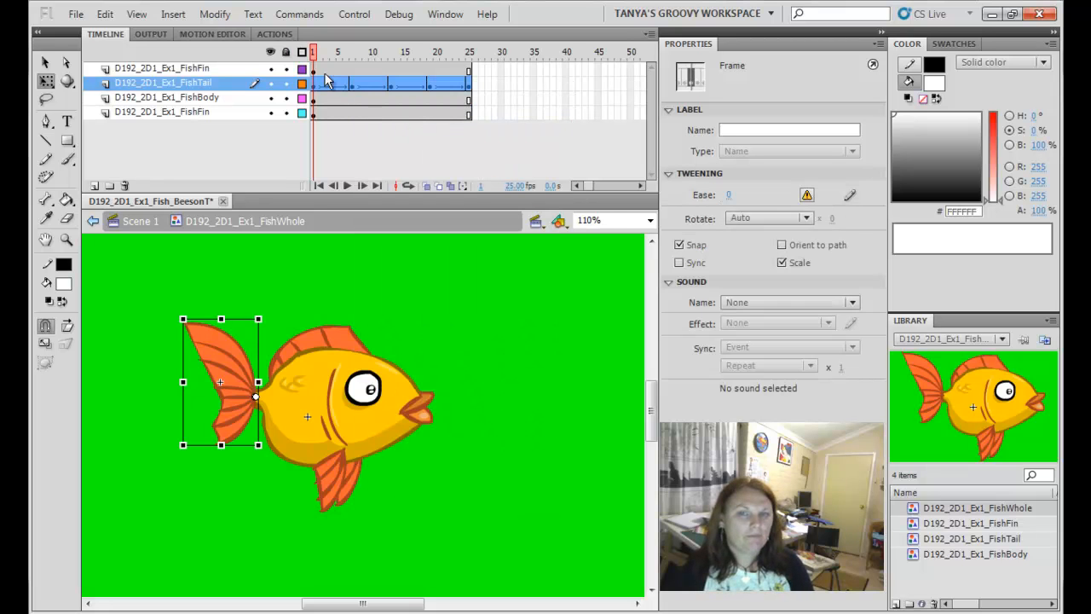
pyautogui.moveTo(315, 55); pyautogui.dragTo(280, 85)
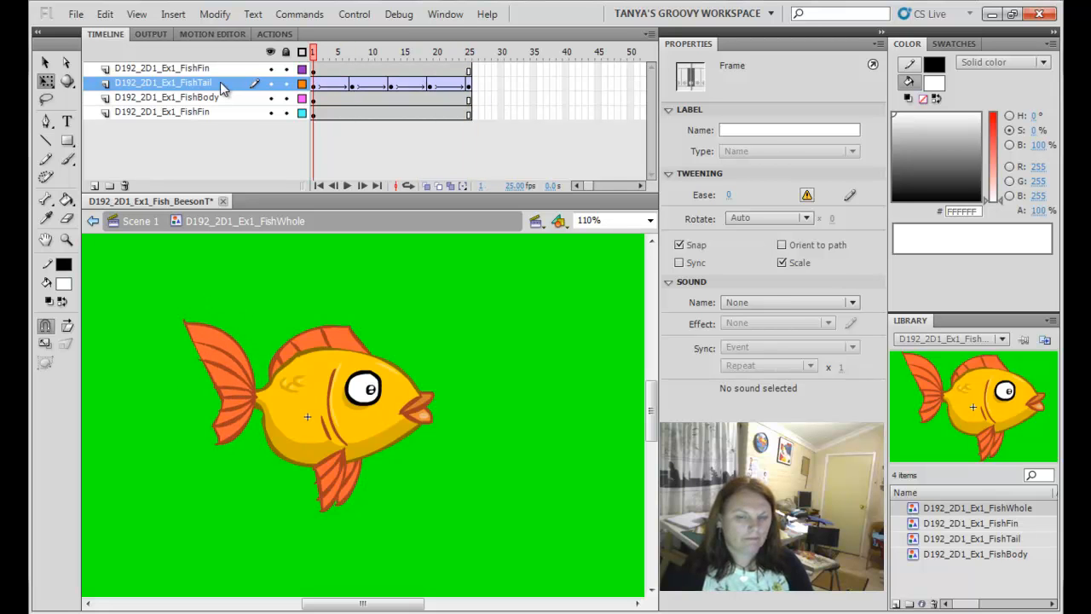
pyautogui.press('Return')
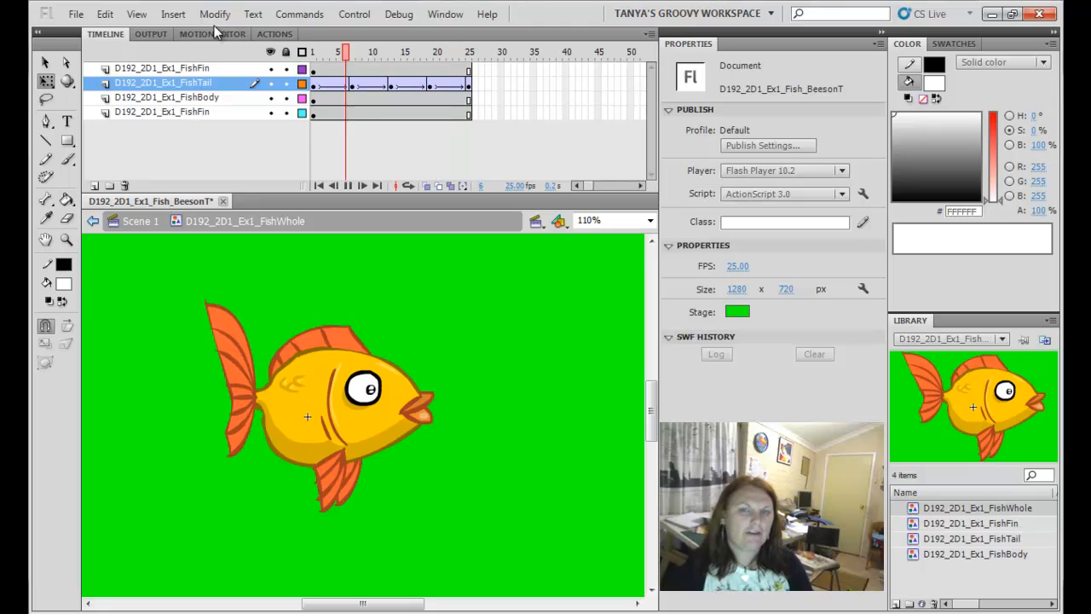
# Reduce the tail's height at frame 7 to about 164 px and scrub on to frame 25 to check the movement
pyautogui.click(352, 86)
pyautogui.moveTo(354, 58); pyautogui.dragTo(353, 86)
pyautogui.click(266, 260)
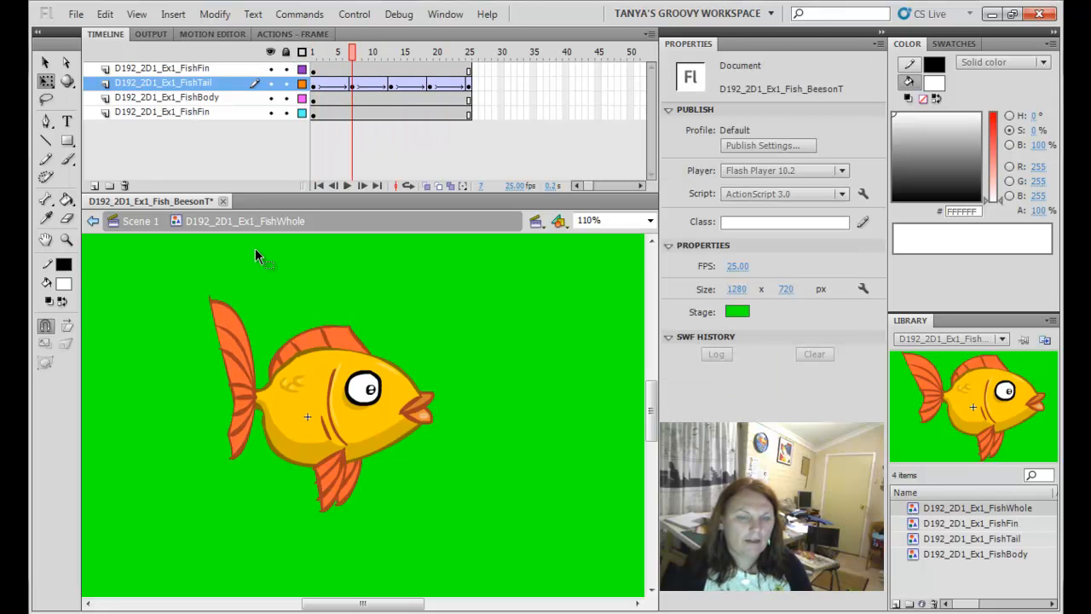
pyautogui.click(232, 341)
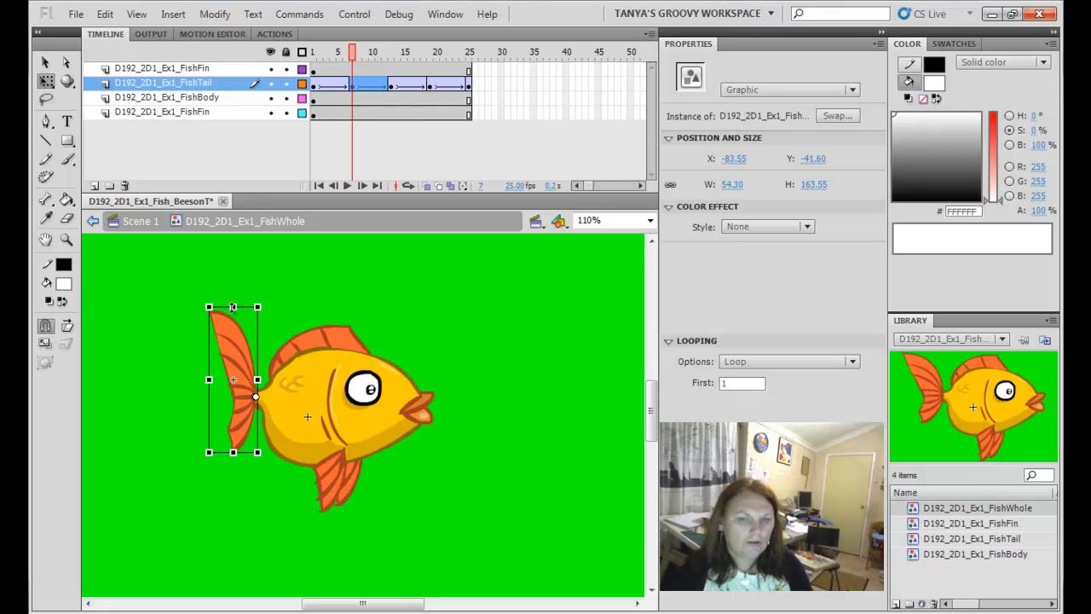
pyautogui.moveTo(355, 58); pyautogui.dragTo(469, 99)
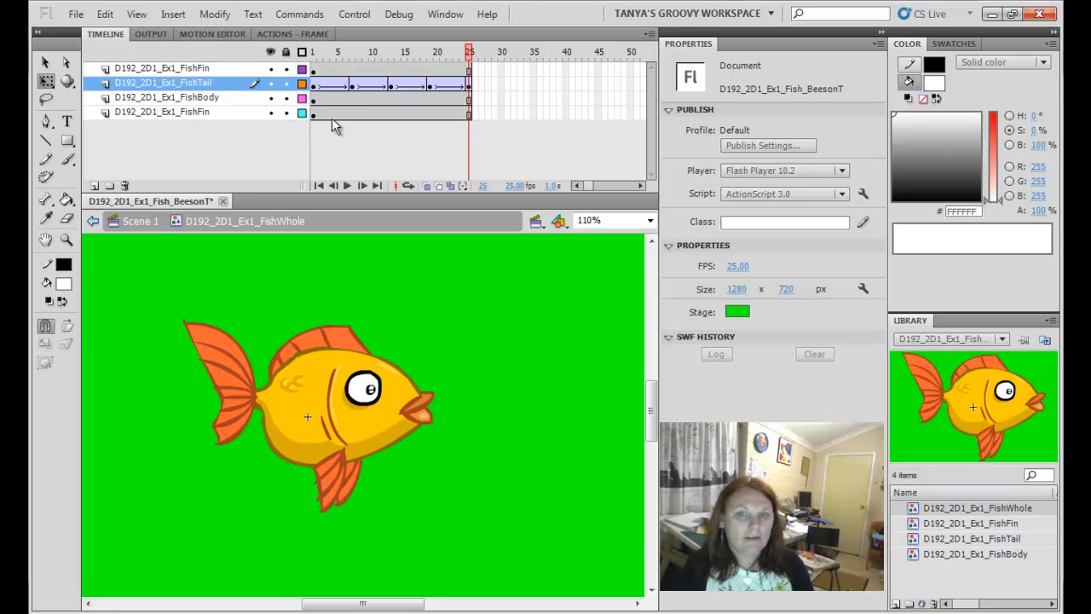
# Lock the FishTail layer and both FishFin layers, leaving only the FishBody layer editable
pyautogui.click(392, 99)
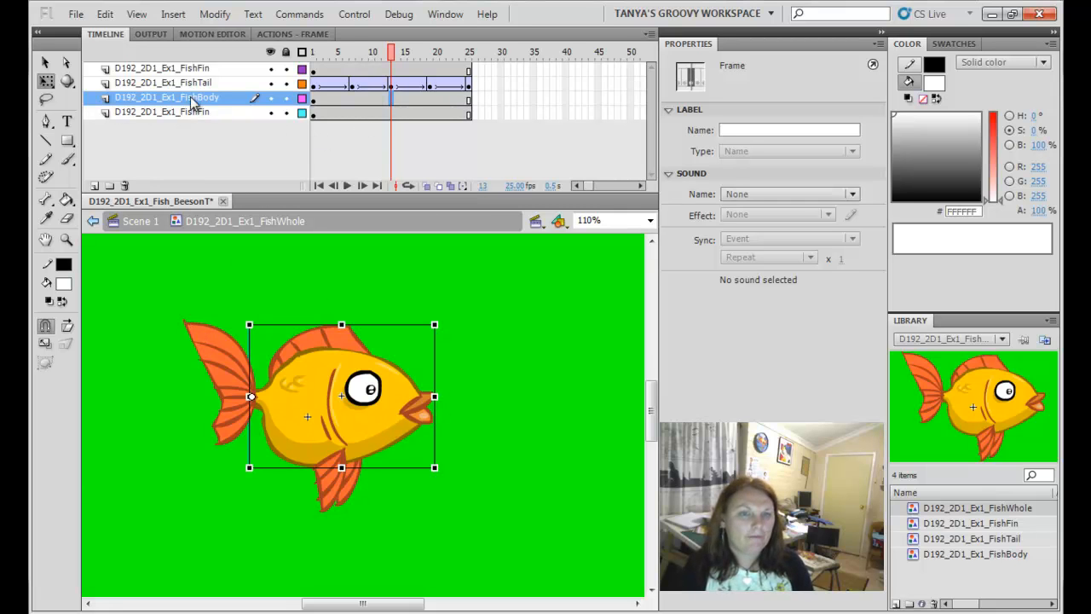
pyautogui.moveTo(290, 68); pyautogui.dragTo(290, 89)
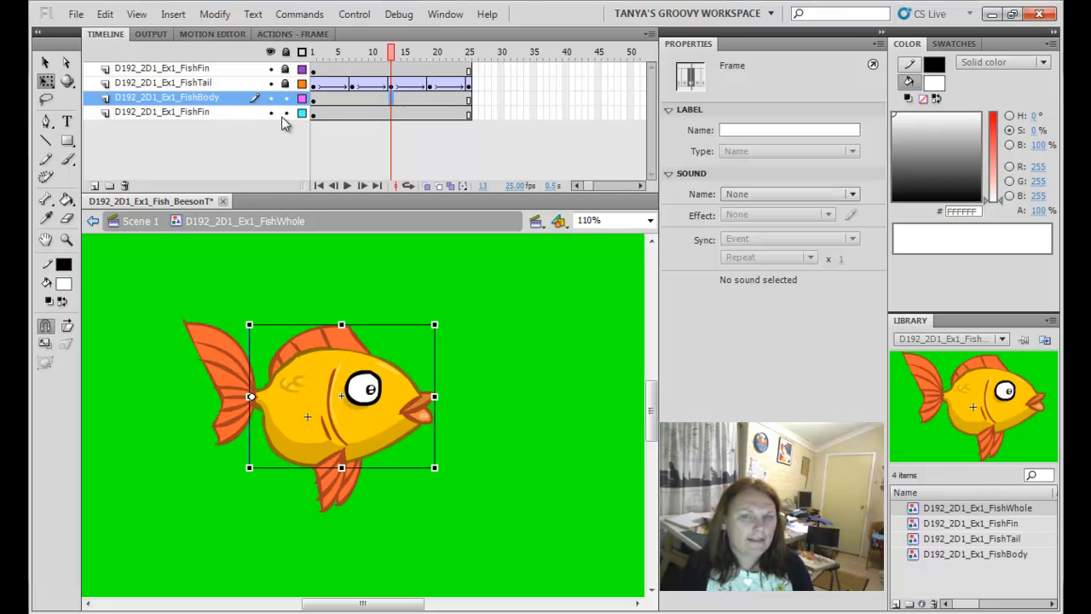
pyautogui.moveTo(394, 56); pyautogui.dragTo(310, 57)
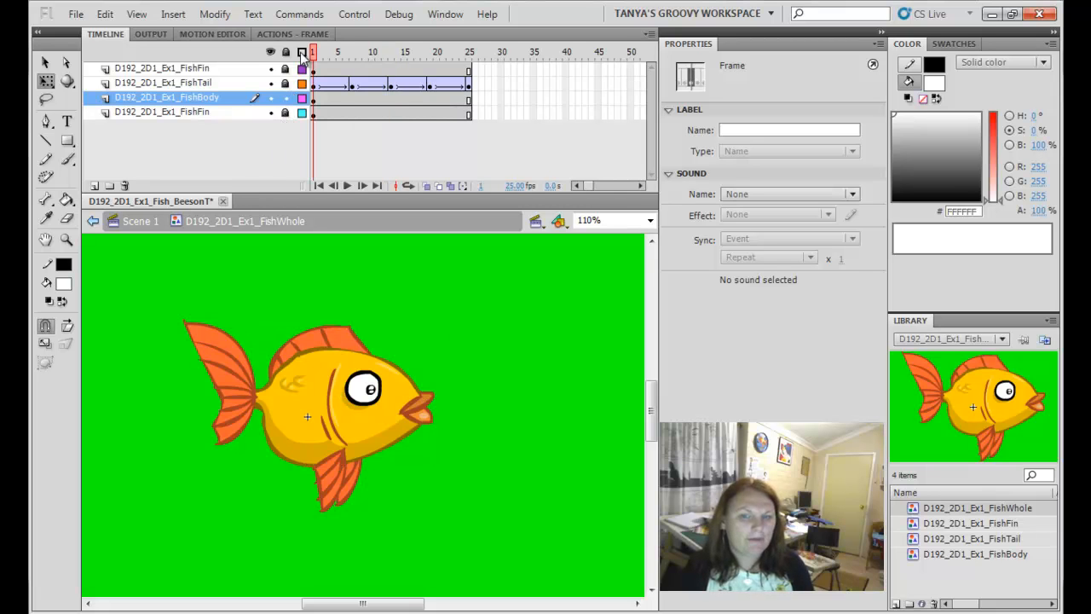
# Insert keyframes on the FishBody layer at frames 7, 13, 19 and 25
pyautogui.moveTo(239, 58); pyautogui.dragTo(393, 94)
pyautogui.click(393, 98)
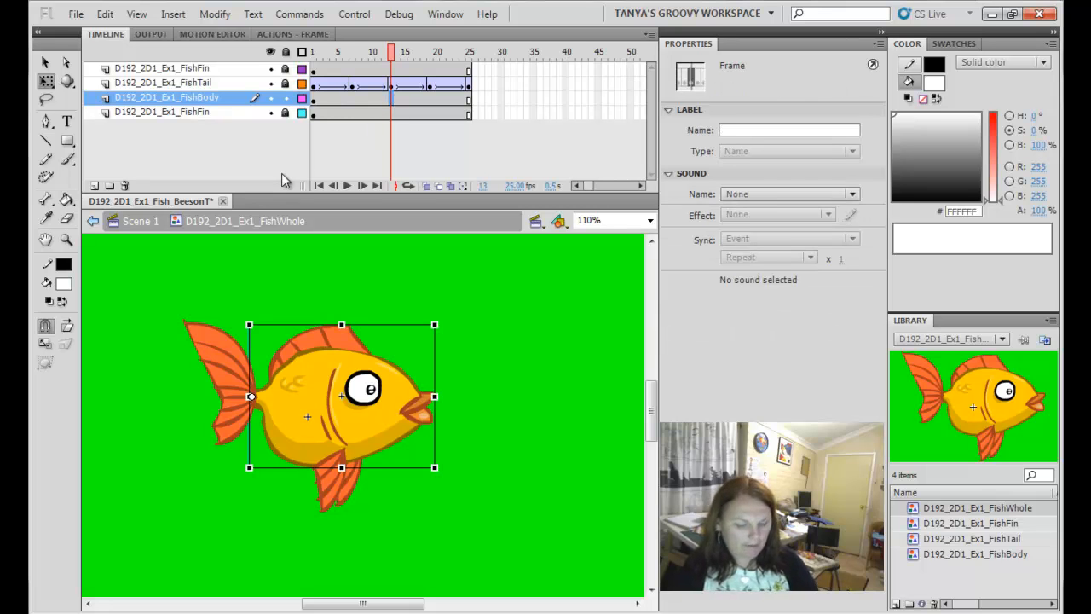
pyautogui.press('F6')
pyautogui.click(469, 99)
pyautogui.press('F6')
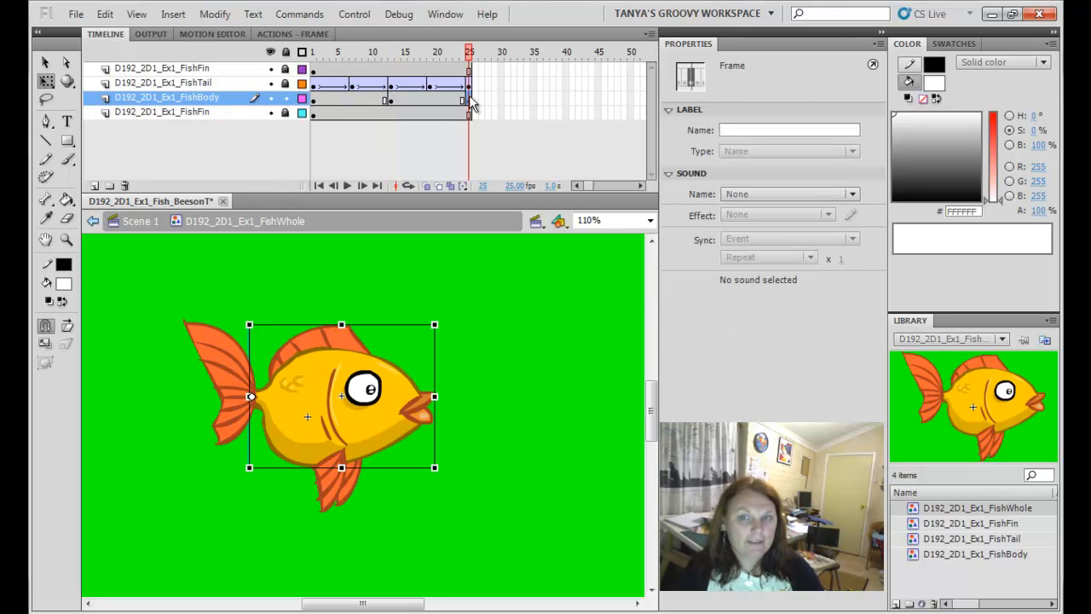
pyautogui.click(351, 98)
pyautogui.press('F6')
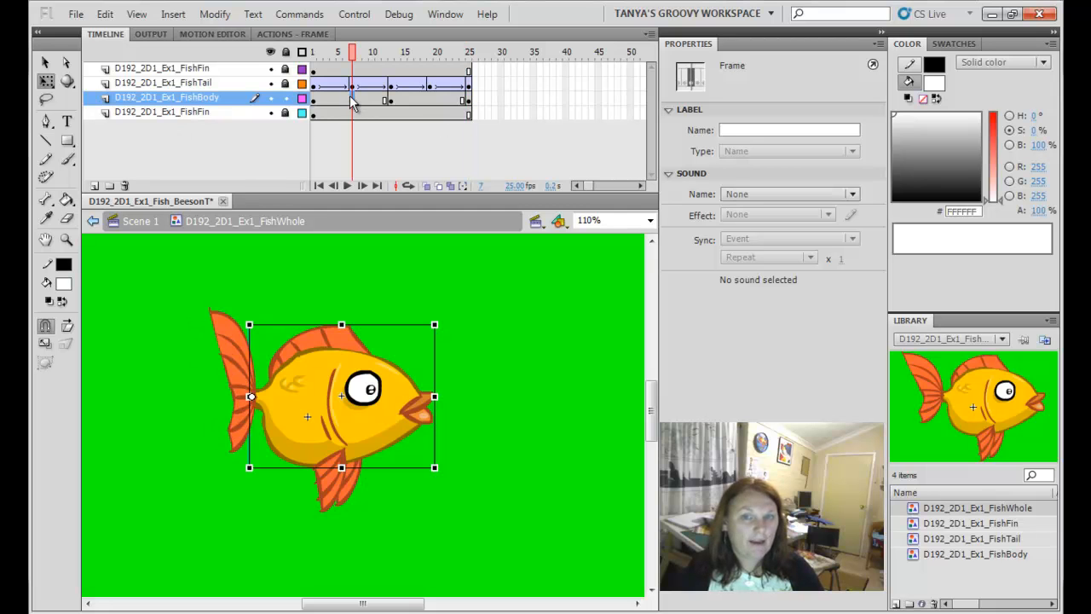
pyautogui.click(429, 100)
pyautogui.press('F6')
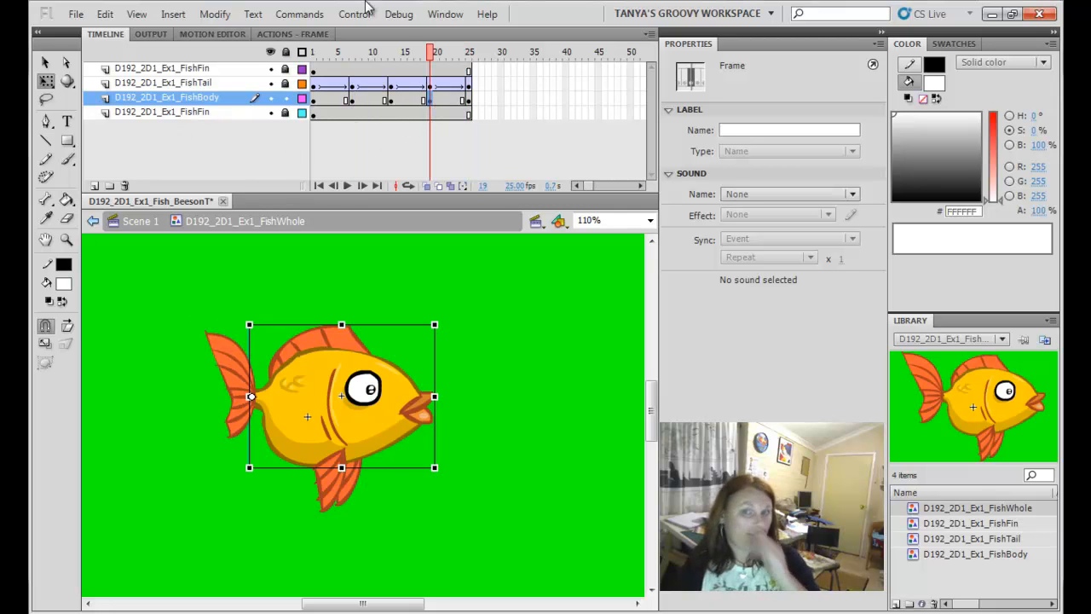
# Stretch and flatten the fish body at frame 7 to about 226 px wide and 135 px tall
pyautogui.moveTo(434, 57); pyautogui.dragTo(354, 63)
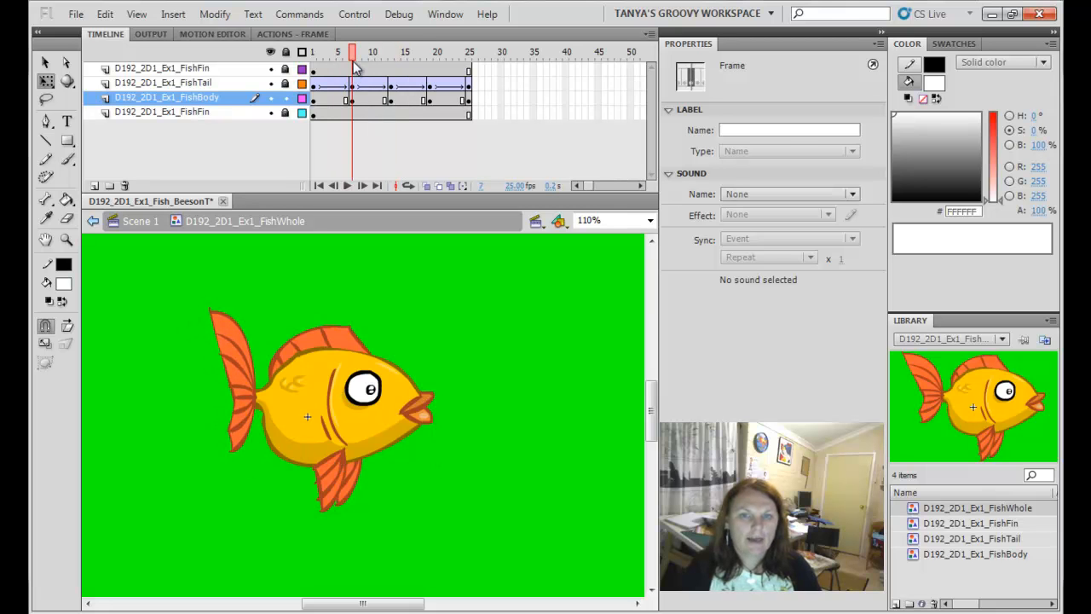
pyautogui.click(352, 101)
pyautogui.moveTo(433, 397); pyautogui.dragTo(450, 397)
pyautogui.moveTo(349, 325); pyautogui.dragTo(349, 337)
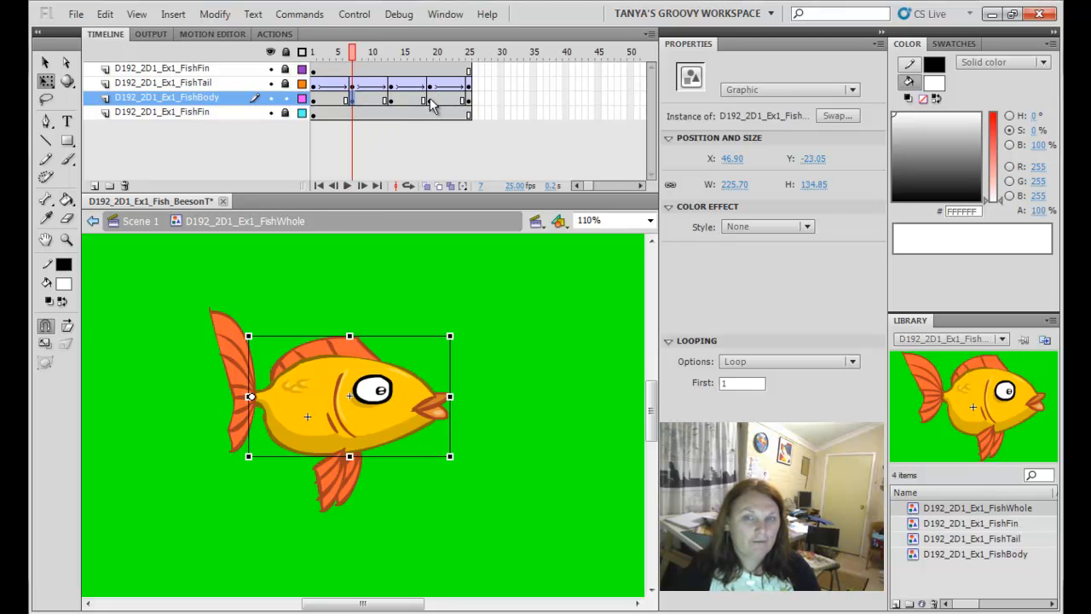
# Squash the fish body at frame 19 to about 192 px wide and 184 px tall
pyautogui.click(431, 100)
pyautogui.moveTo(434, 396); pyautogui.dragTo(421, 396)
pyautogui.moveTo(334, 325); pyautogui.dragTo(337, 315)
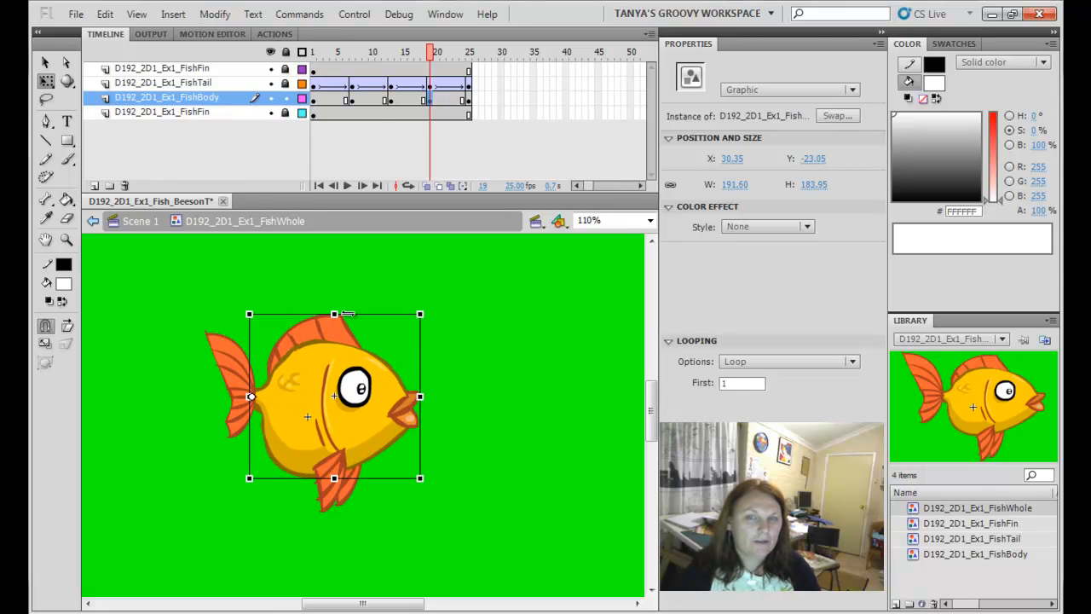
# Apply classic tweens across all the FishBody layer's frames from 1 to 25, and play the animation
pyautogui.click(158, 101)
pyautogui.rightClick(365, 102)
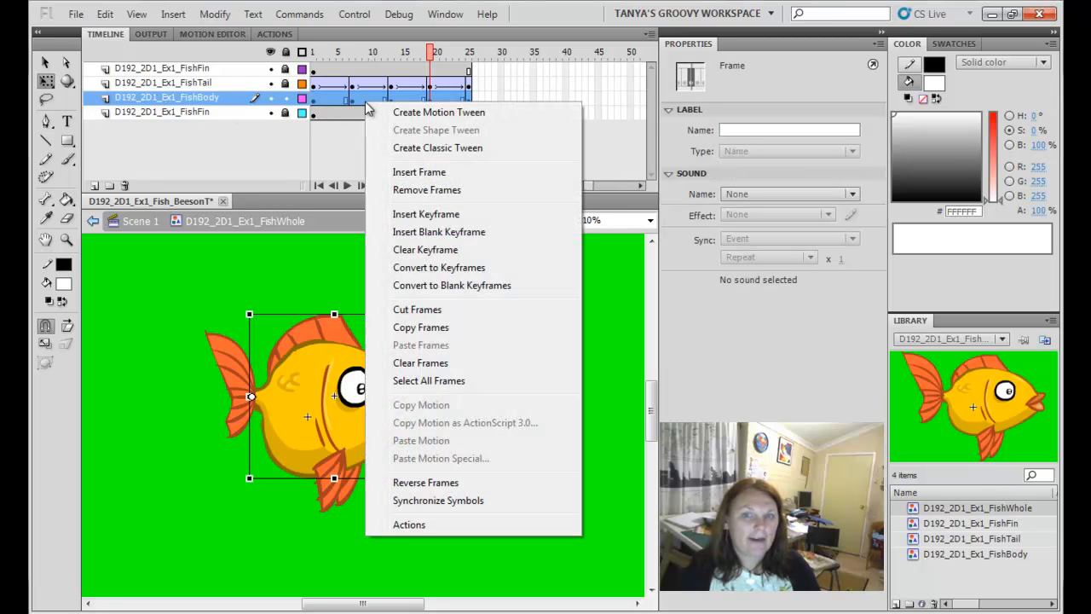
pyautogui.click(437, 148)
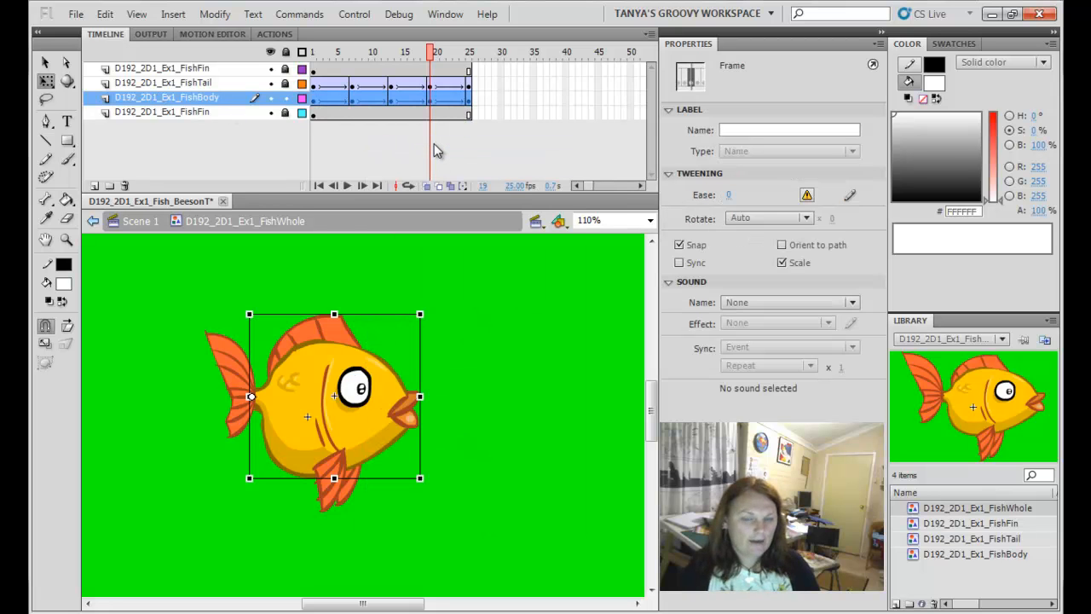
pyautogui.press('Return')
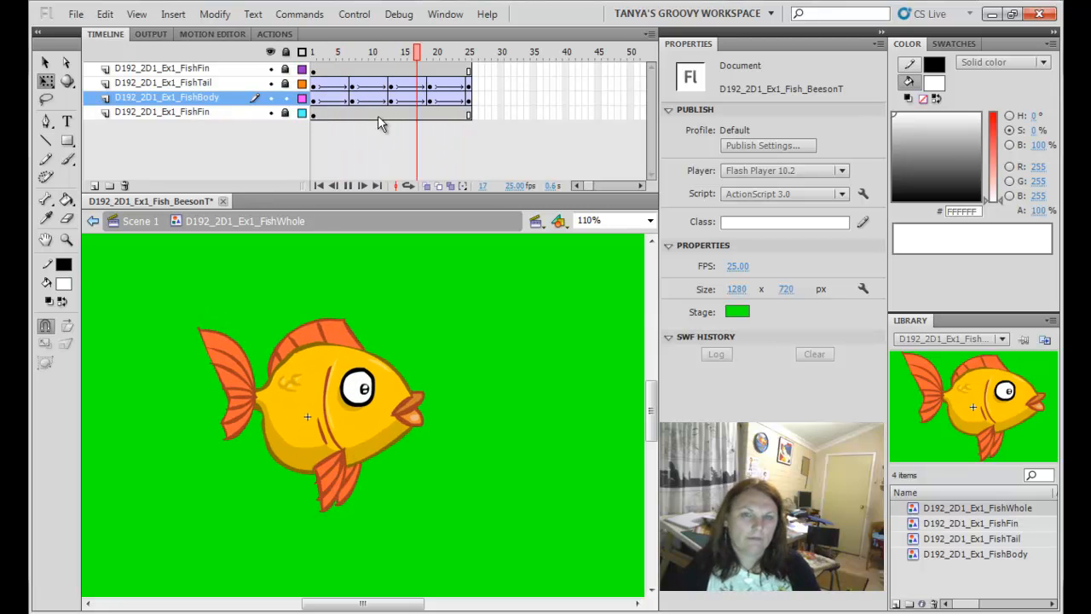
# Lock the FishBody layer, unlock FishTail and widen the tail slightly at frame 7, checking the movement by playing the animation
pyautogui.moveTo(319, 51); pyautogui.dragTo(349, 109)
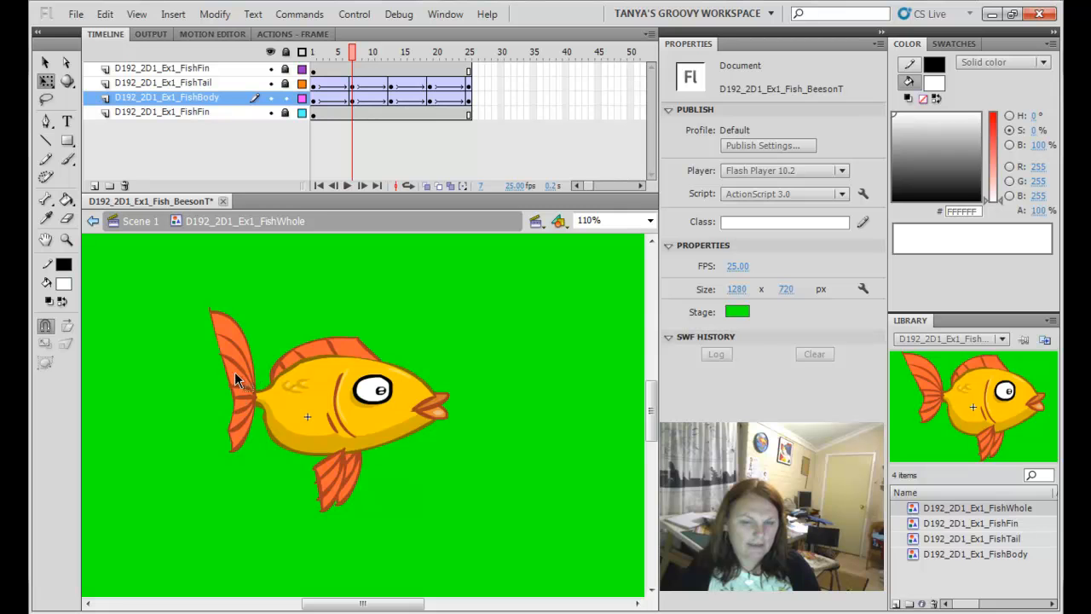
pyautogui.click(286, 98)
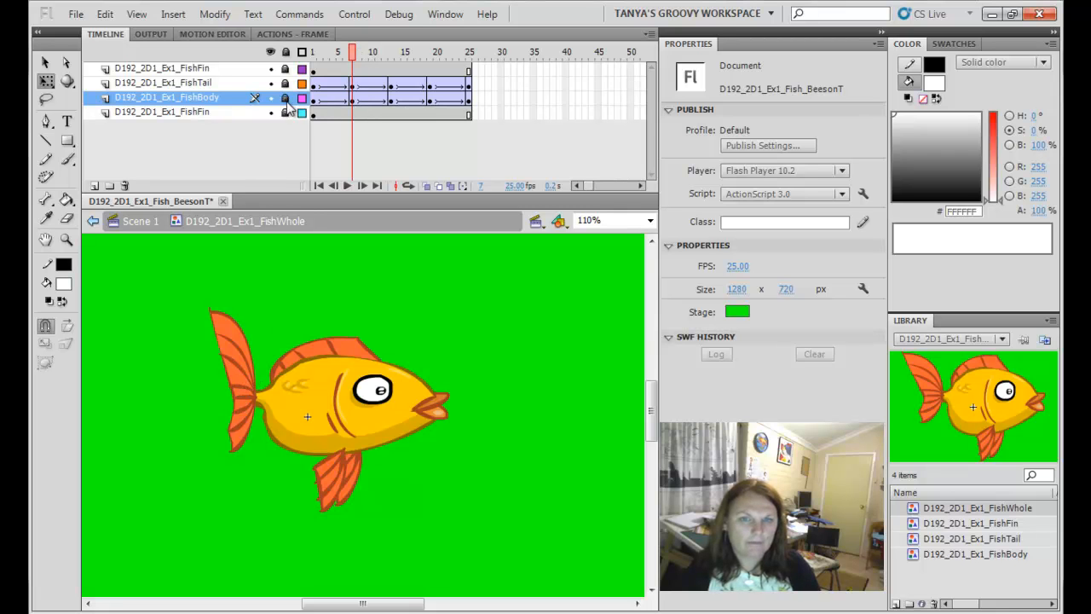
pyautogui.click(286, 84)
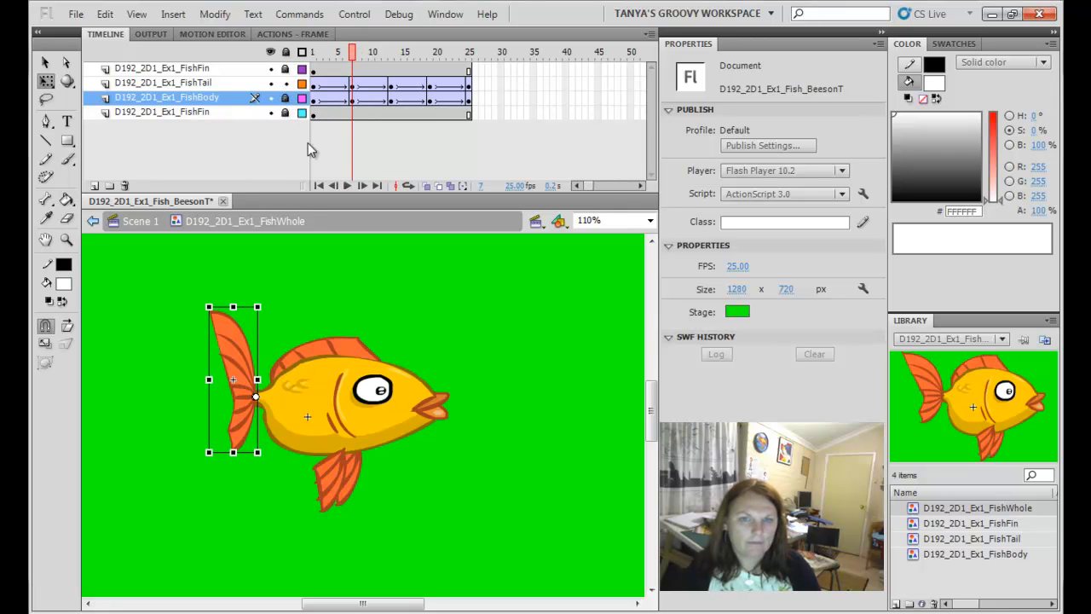
pyautogui.click(355, 88)
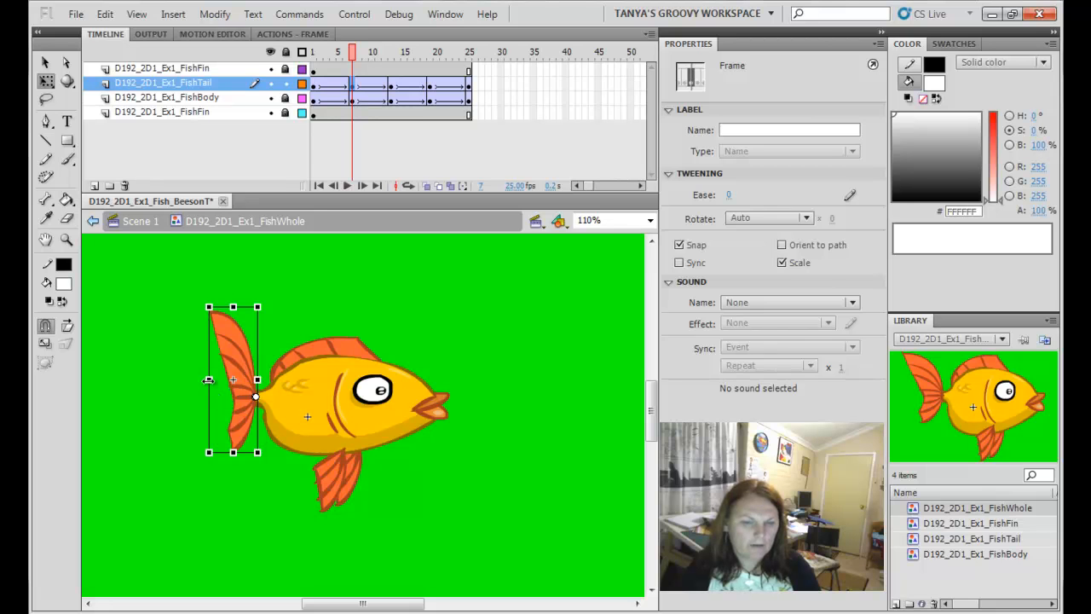
pyautogui.moveTo(208, 381); pyautogui.dragTo(203, 380)
pyautogui.moveTo(353, 55)
pyautogui.mouseDown()
pyautogui.moveTo(305, 63)
pyautogui.moveTo(359, 64)
pyautogui.mouseUp()
pyautogui.press('Return')
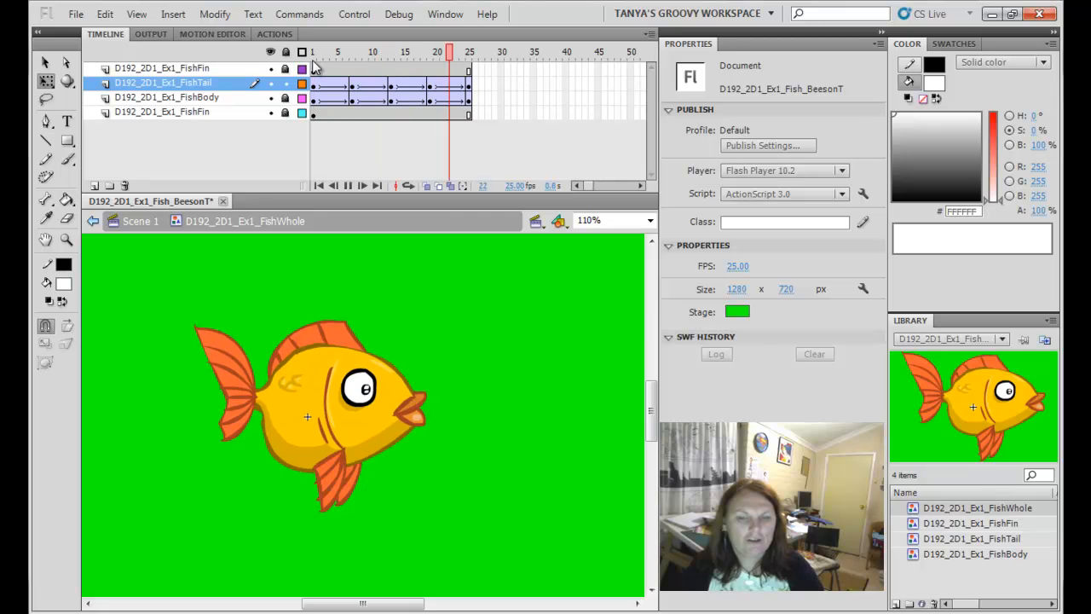
pyautogui.press('Return')
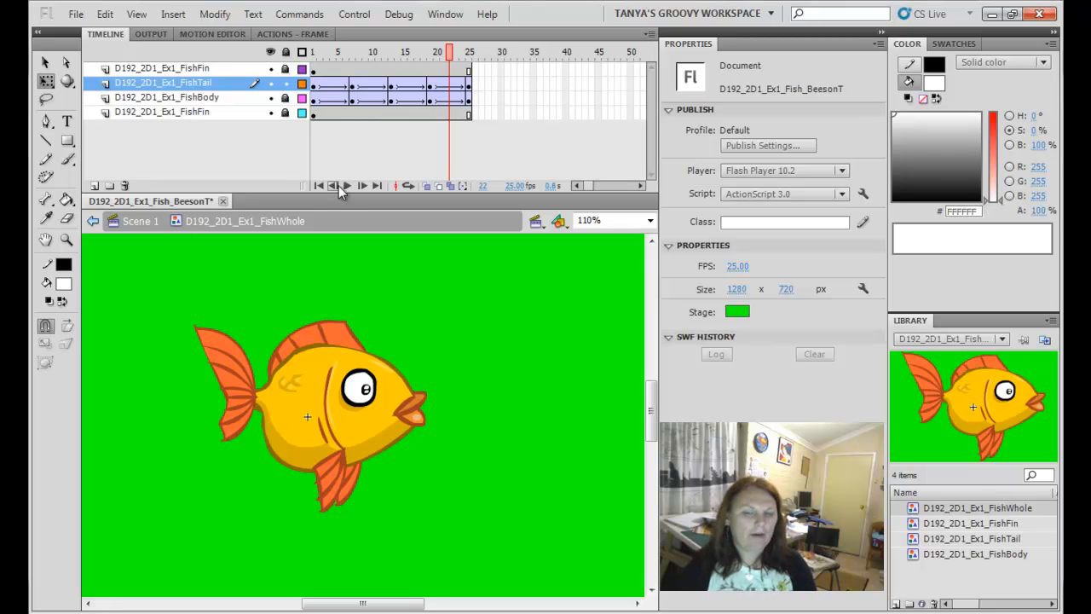
# Make the upper FishFin layer the editable one and insert keyframes on it at frames 7, 13, 19 and 25
pyautogui.click(468, 68)
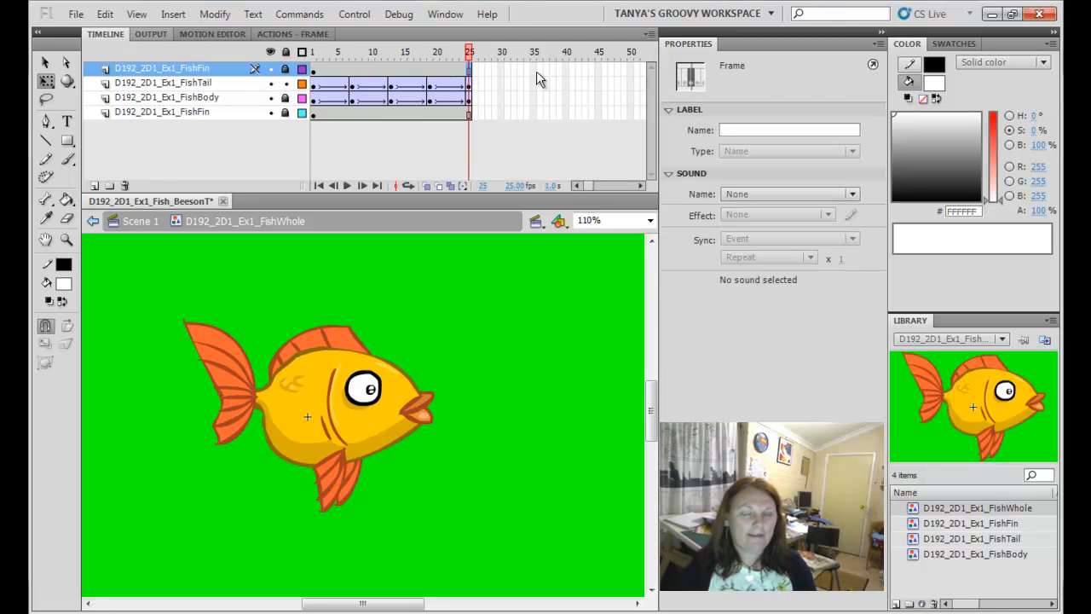
pyautogui.click(286, 69)
pyautogui.click(469, 71)
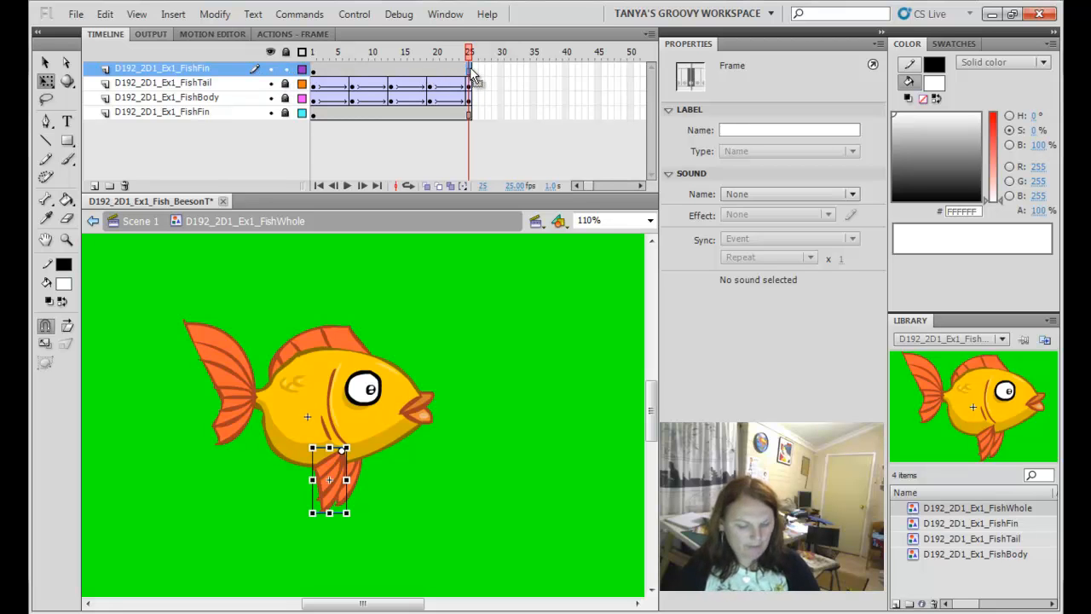
pyautogui.press('F6')
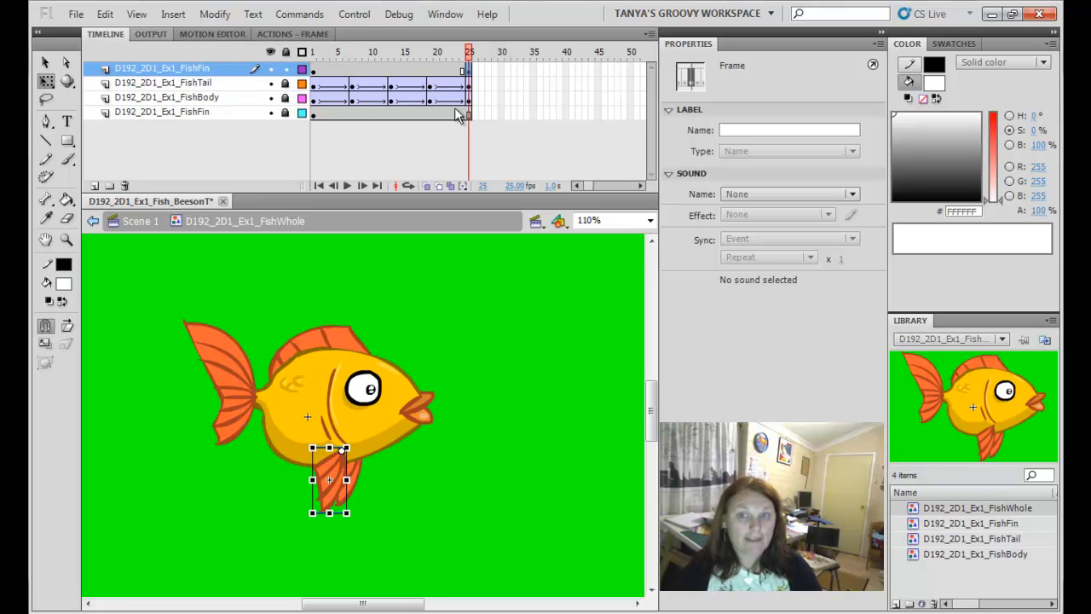
pyautogui.click(392, 70)
pyautogui.press('F6')
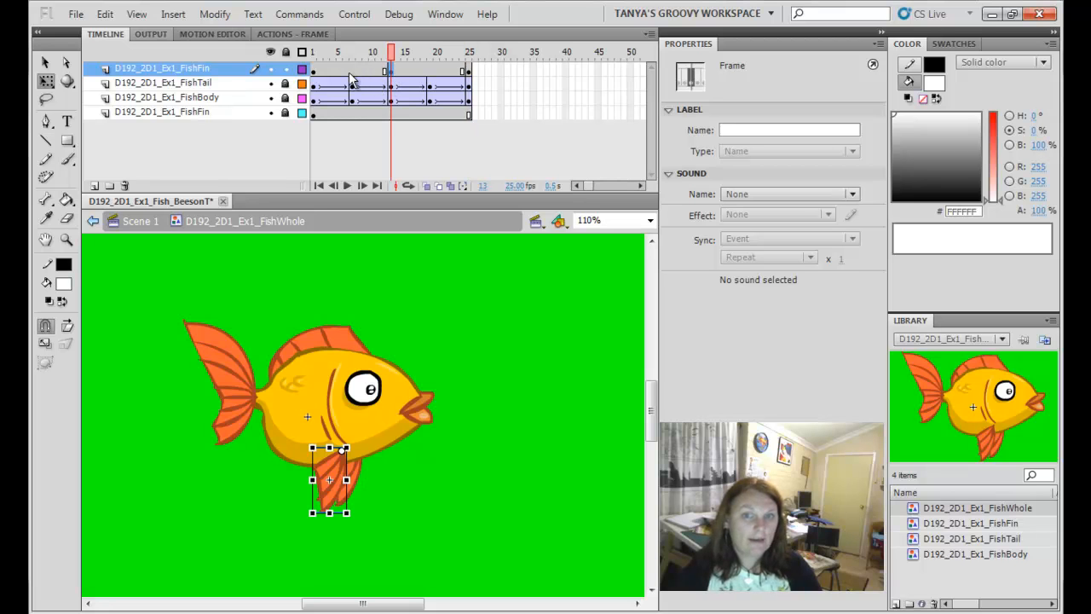
pyautogui.click(352, 71)
pyautogui.press('F6')
pyautogui.click(430, 72)
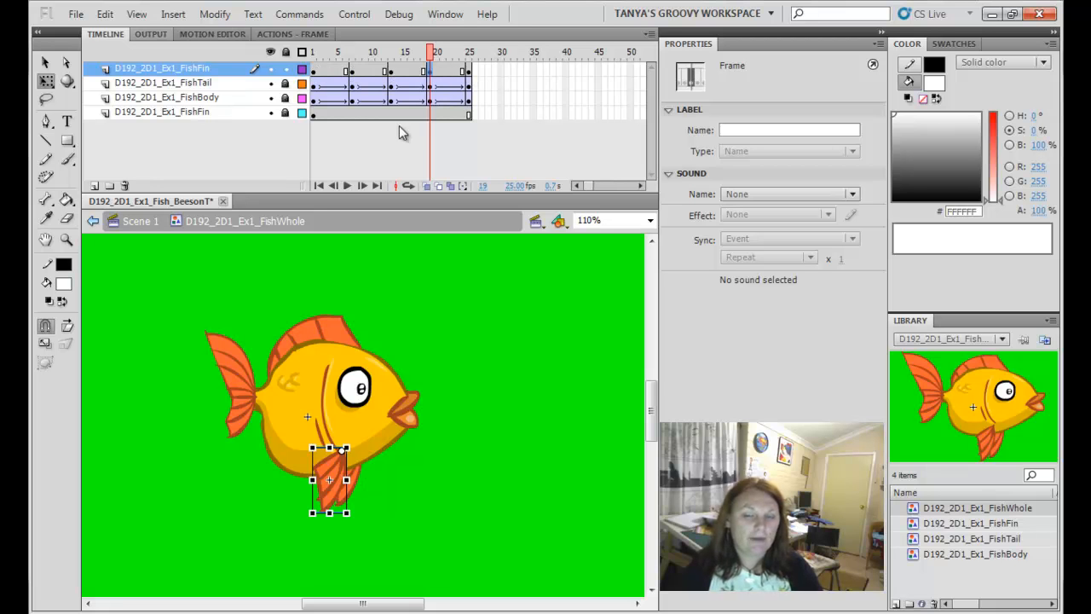
# At frame 7, move the front fin up and forward to the gill line and rotate it back towards the tail
pyautogui.moveTo(433, 52); pyautogui.dragTo(356, 73)
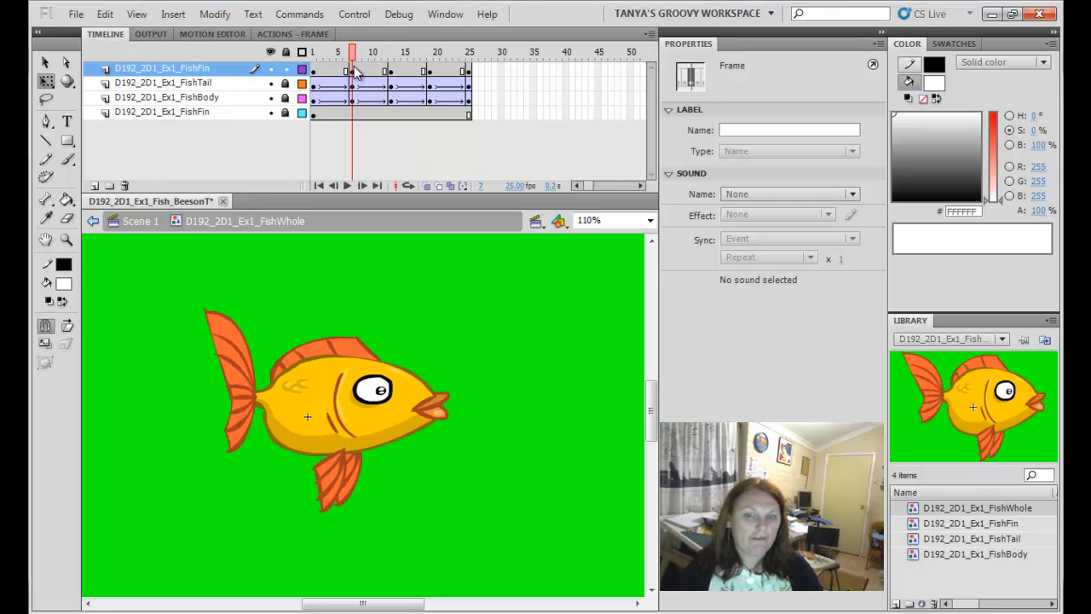
pyautogui.click(297, 404)
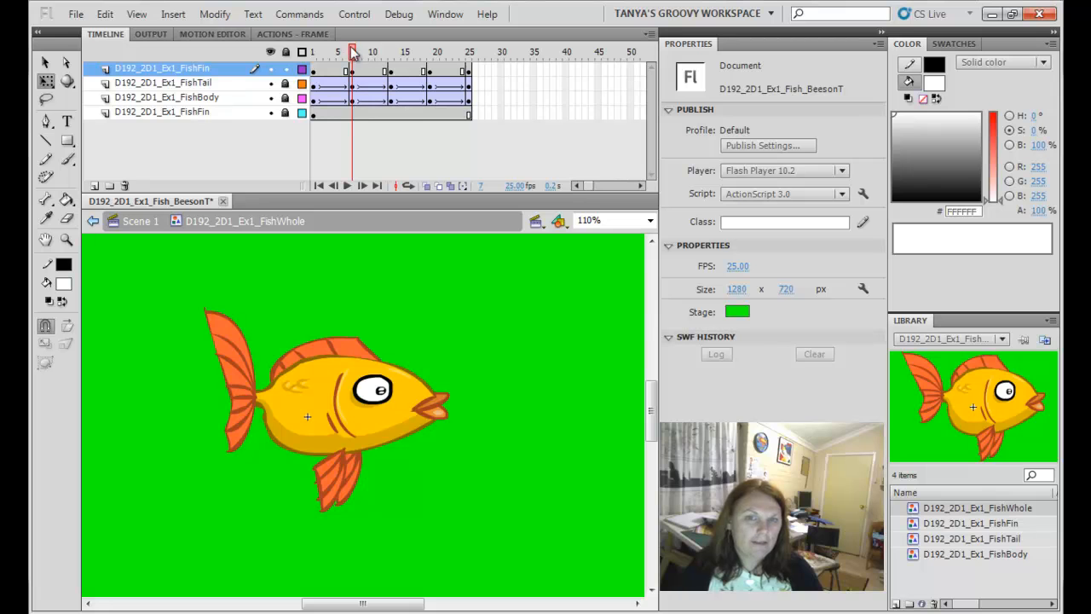
pyautogui.moveTo(353, 53); pyautogui.dragTo(272, 55)
pyautogui.click(319, 445)
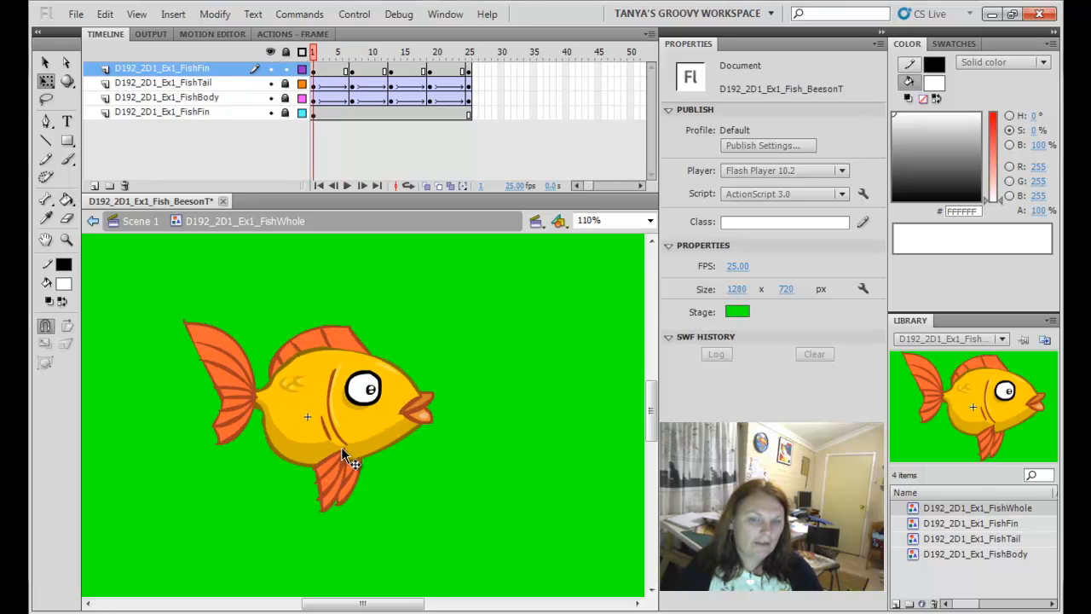
pyautogui.moveTo(315, 54); pyautogui.dragTo(352, 56)
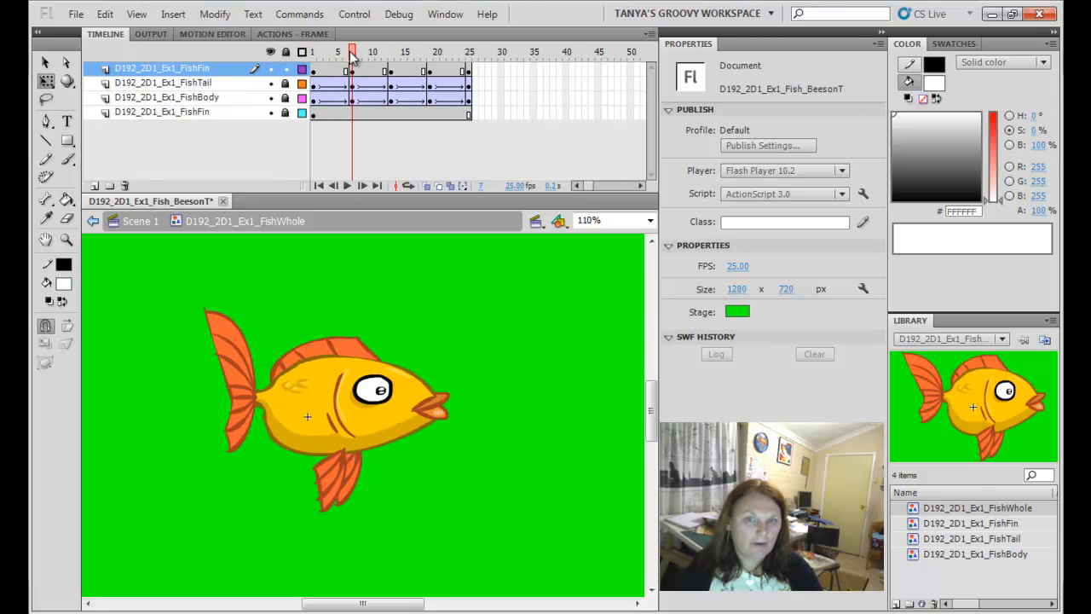
pyautogui.click(326, 488)
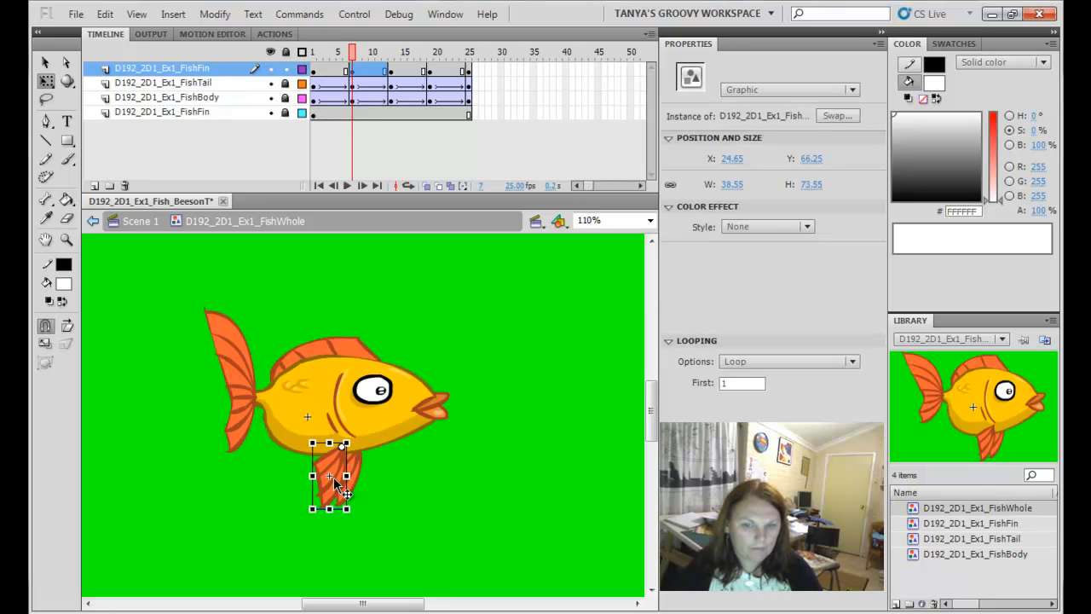
pyautogui.moveTo(342, 474); pyautogui.dragTo(345, 458)
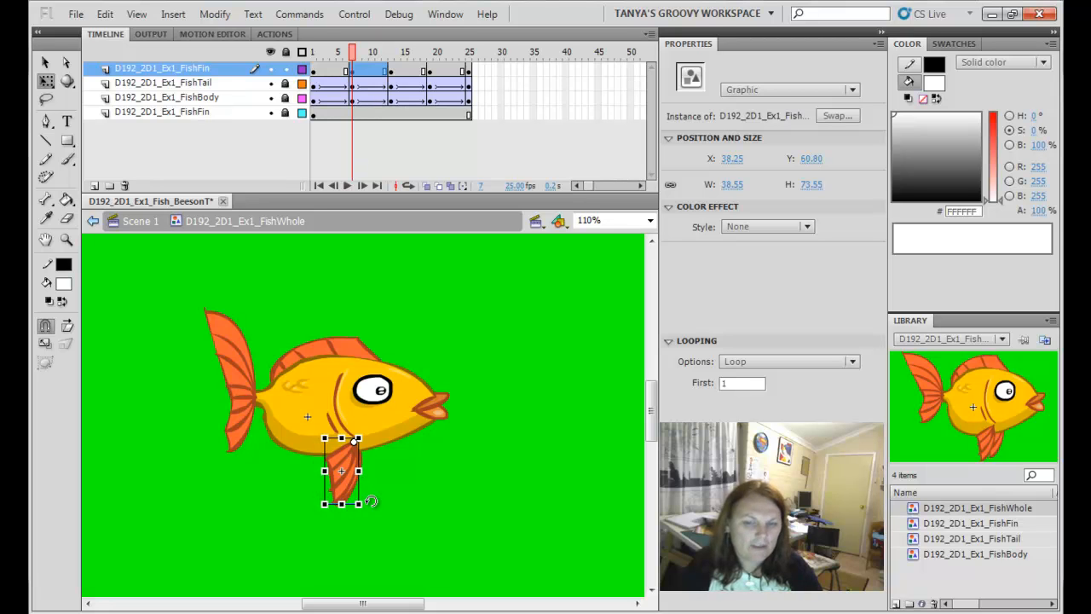
pyautogui.moveTo(369, 503); pyautogui.dragTo(273, 498)
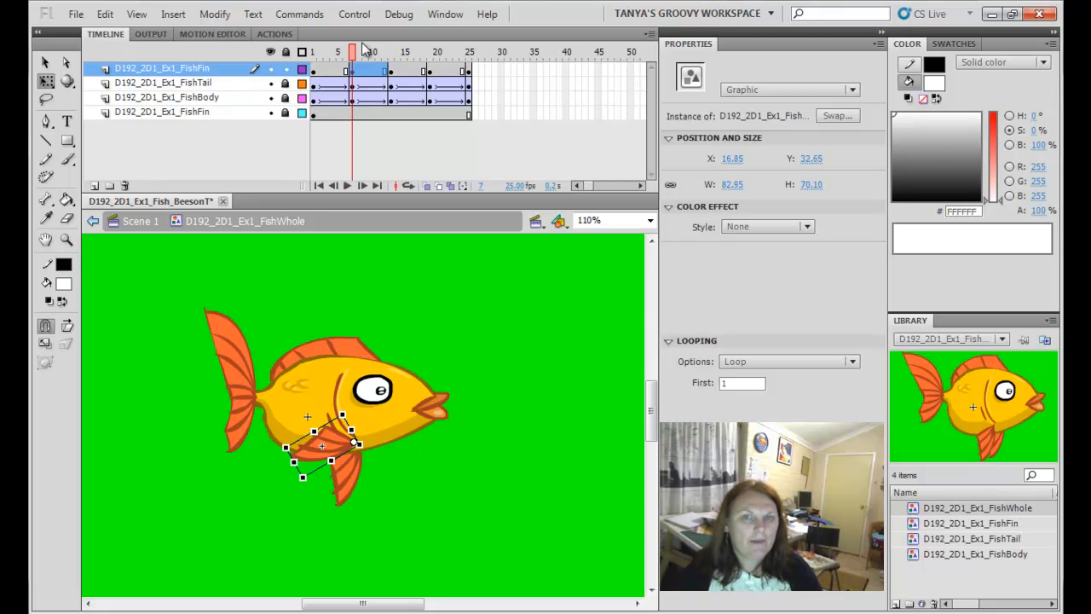
# At frame 19, move the front fin slightly down and back to the body's edge and rotate it forward towards the head
pyautogui.moveTo(353, 53); pyautogui.dragTo(431, 83)
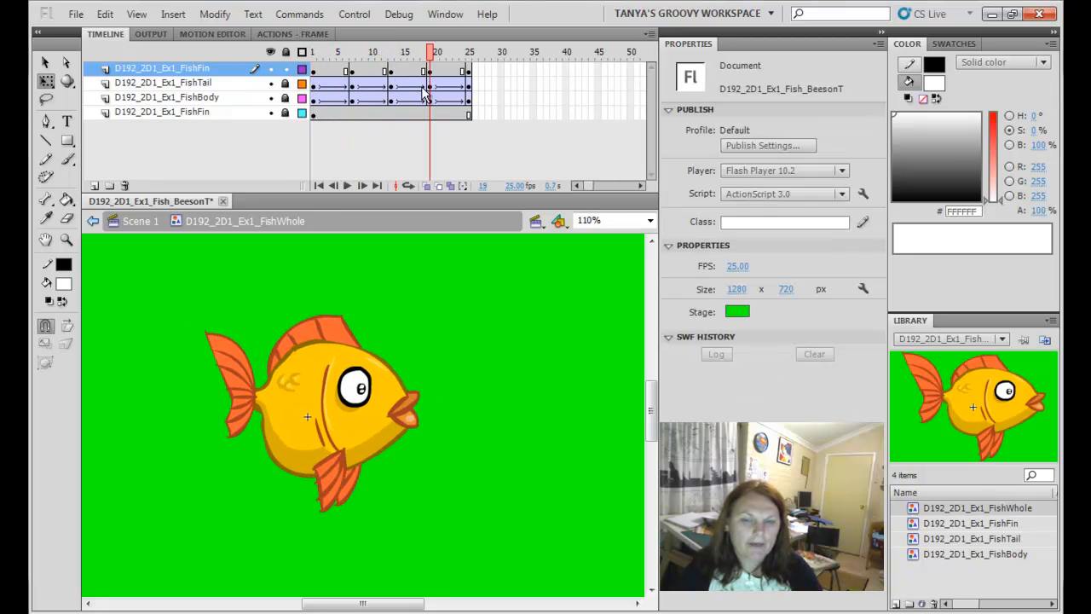
pyautogui.moveTo(331, 464); pyautogui.dragTo(325, 471)
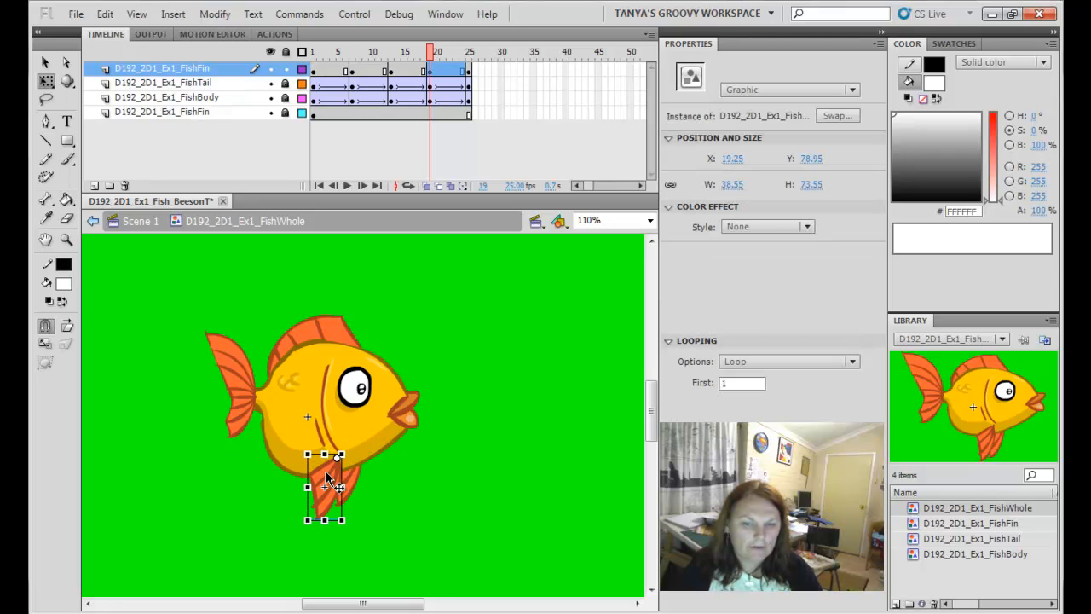
pyautogui.moveTo(350, 515); pyautogui.dragTo(417, 497)
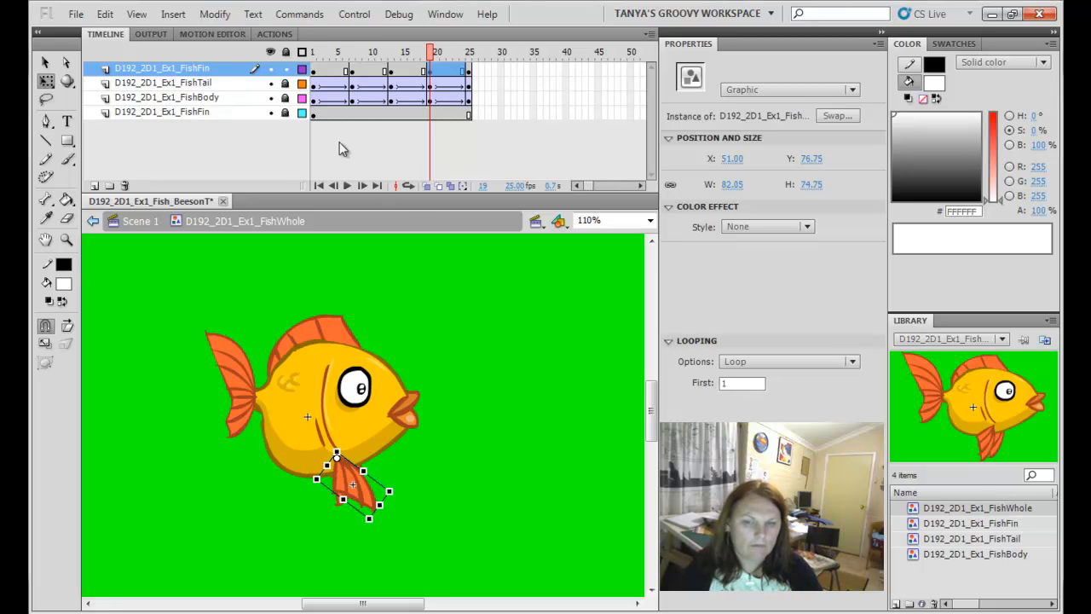
# Apply classic tweens across all the upper FishFin layer's frames from 1 to 25, scrubbing the timeline to check the movement
pyautogui.moveTo(432, 57); pyautogui.dragTo(300, 96)
pyautogui.moveTo(237, 111); pyautogui.dragTo(316, 111)
pyautogui.moveTo(313, 52); pyautogui.dragTo(470, 61)
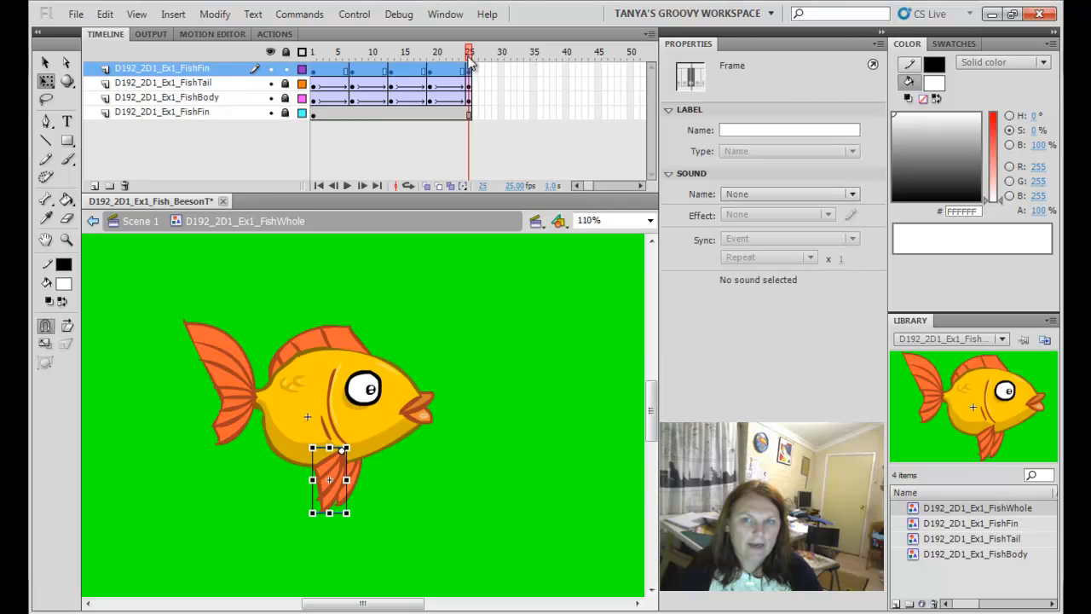
pyautogui.rightClick(469, 67)
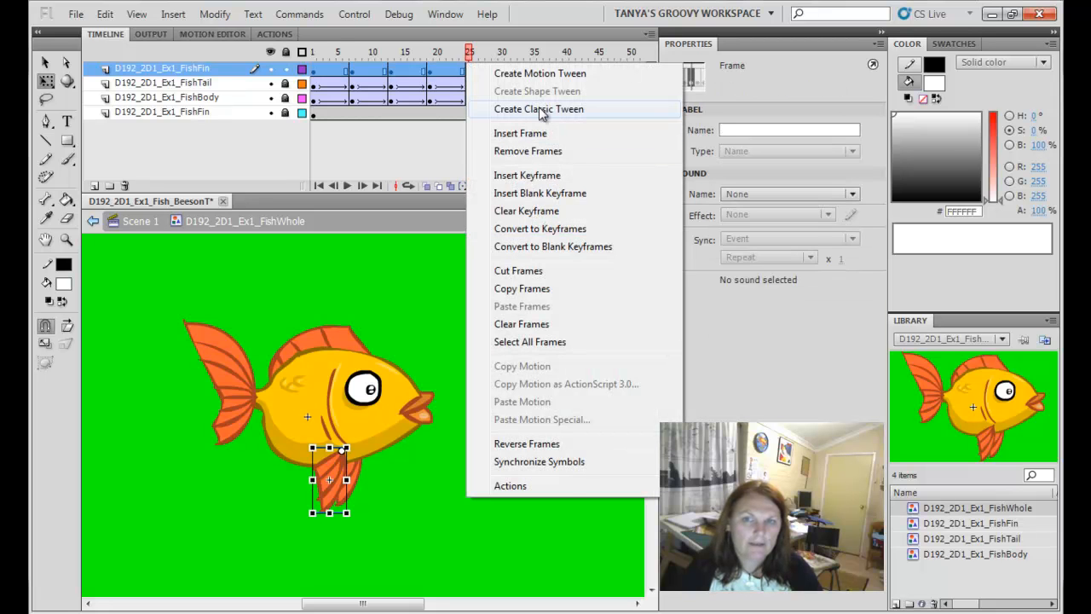
pyautogui.click(540, 110)
pyautogui.moveTo(468, 54); pyautogui.dragTo(312, 80)
# Lock the upper FishFin layer, unlock the lower FishFin layer and insert keyframes on it at frames 25, 19, 13 and 7
pyautogui.moveTo(248, 86); pyautogui.dragTo(275, 78)
pyautogui.click(286, 114)
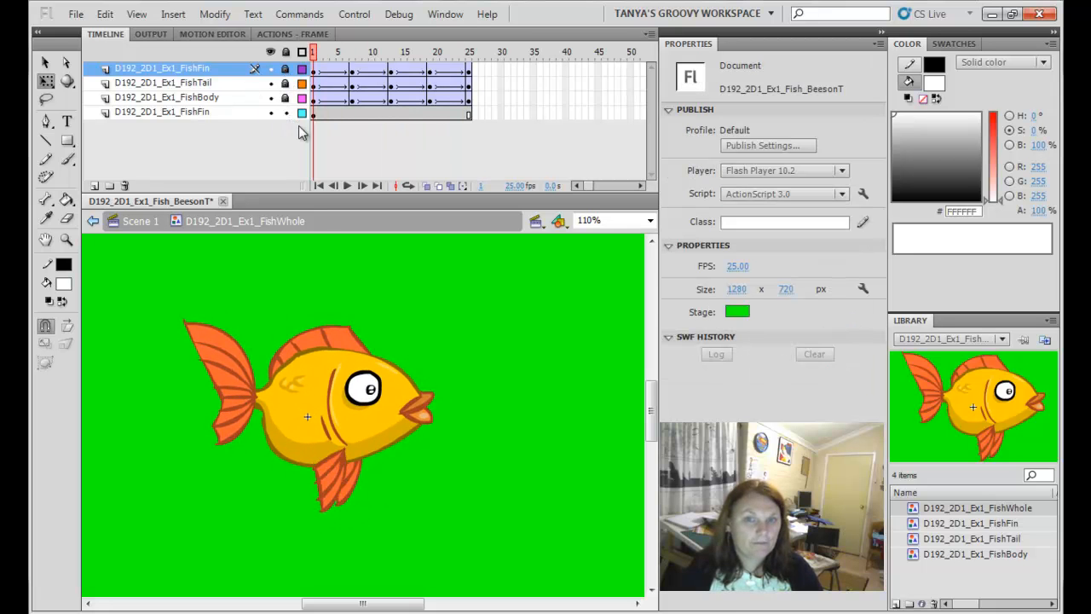
pyautogui.click(469, 114)
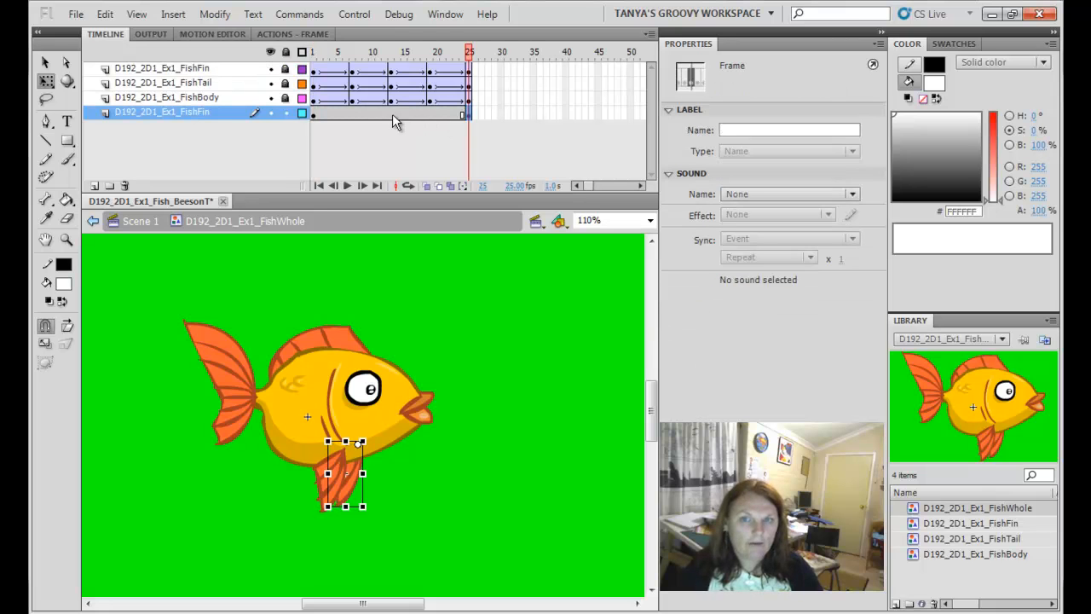
pyautogui.click(429, 113)
pyautogui.press('F6')
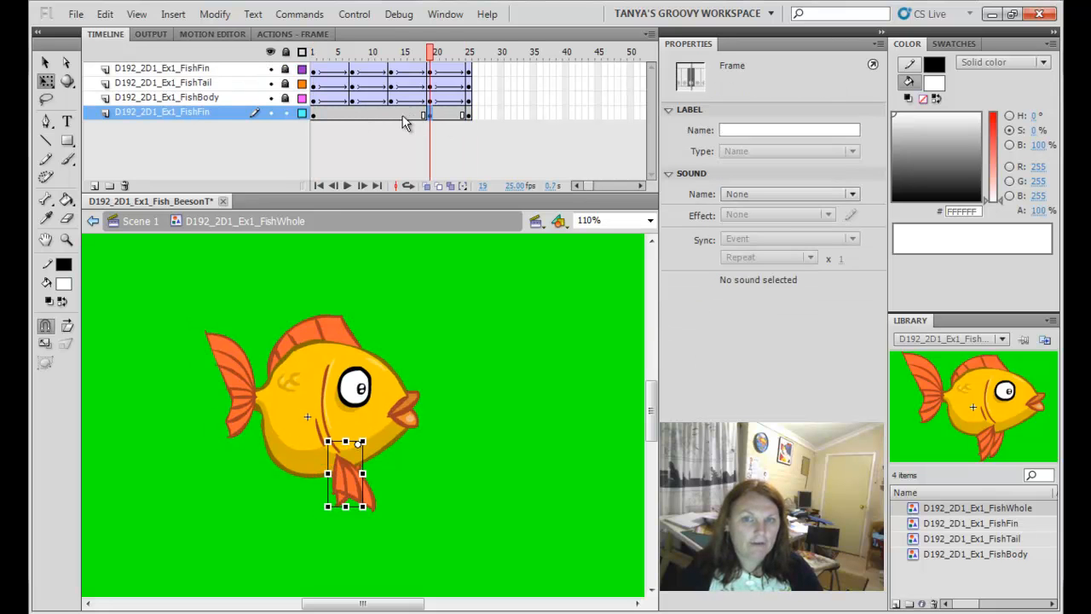
pyautogui.click(392, 114)
pyautogui.press('F6')
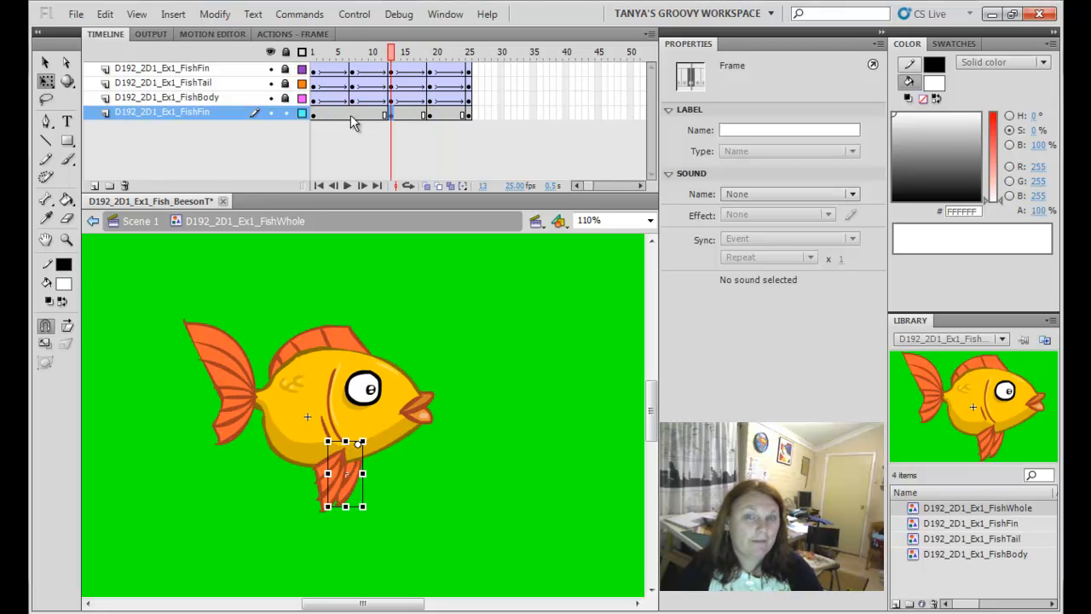
pyautogui.click(358, 114)
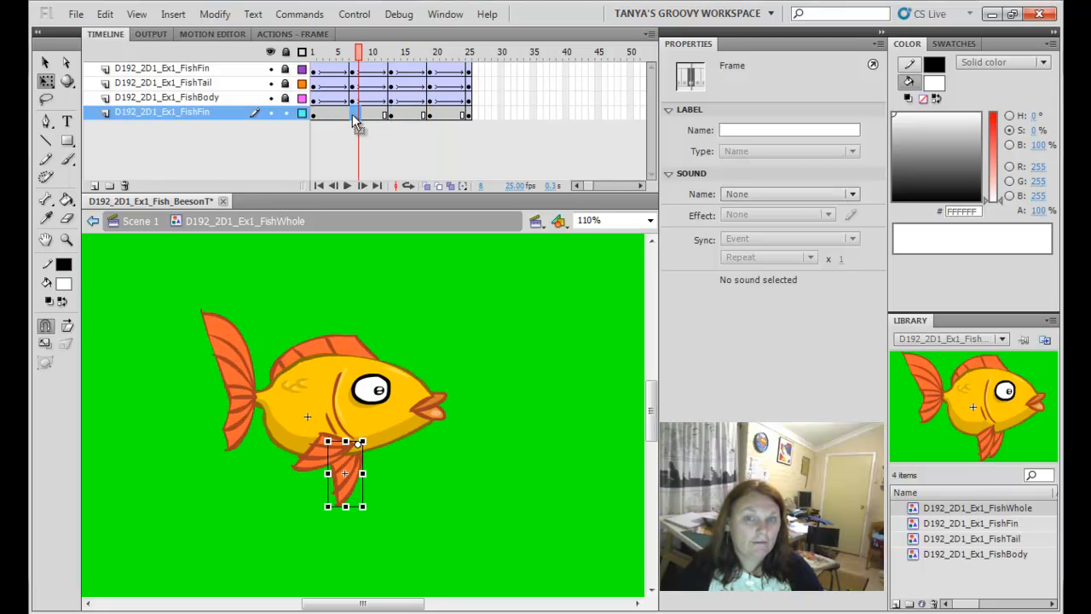
pyautogui.click(352, 114)
pyautogui.press('F6')
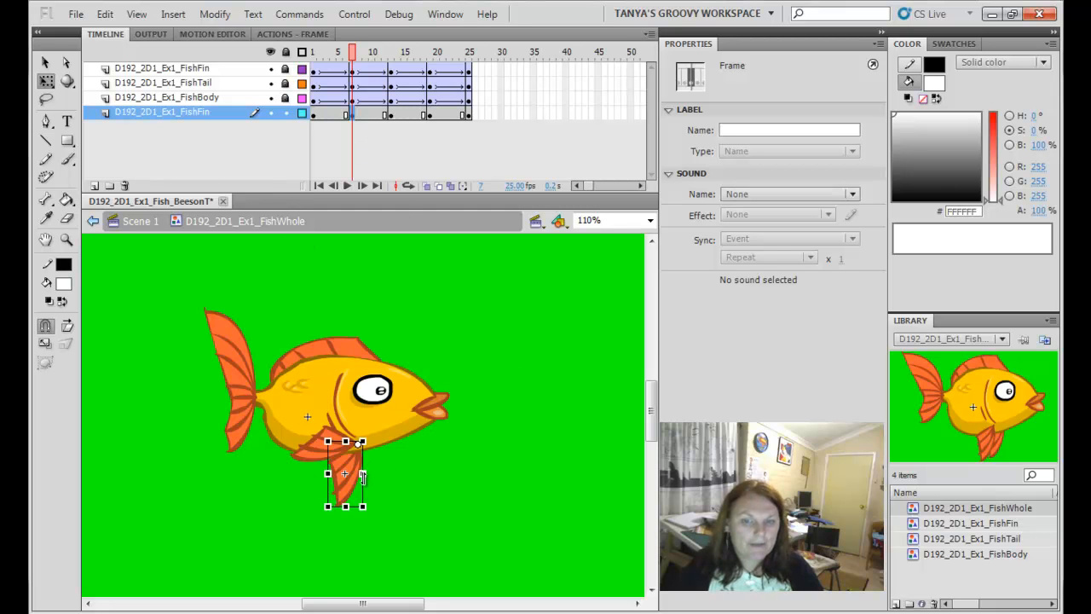
# Rotate the rear fin back towards the tail at frame 7 and forward towards the head at frame 19, shifting it to follow the body's edge
pyautogui.moveTo(351, 482); pyautogui.dragTo(317, 500)
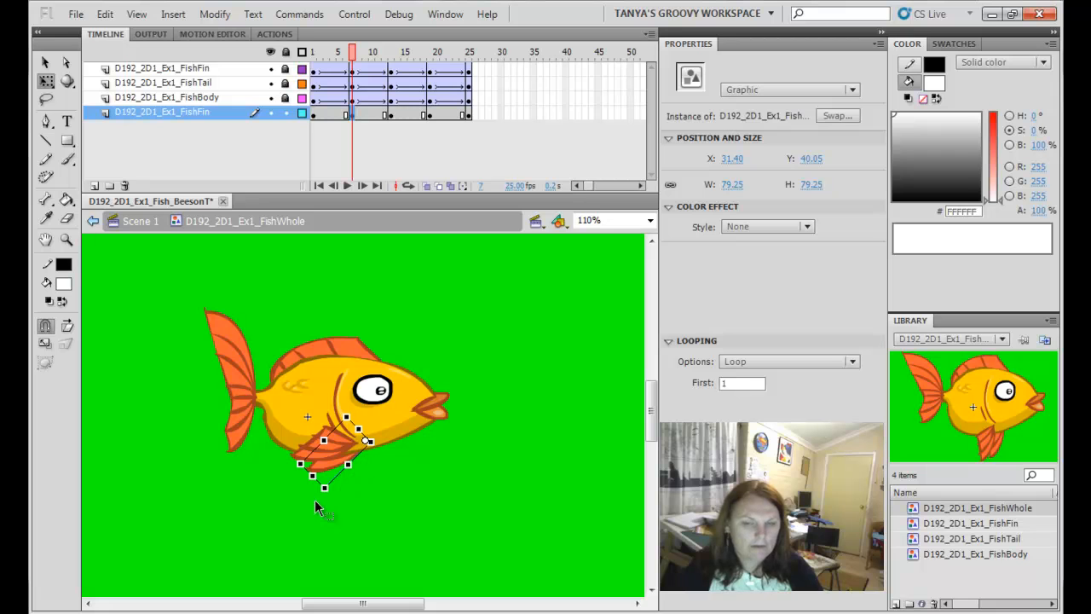
pyautogui.click(433, 112)
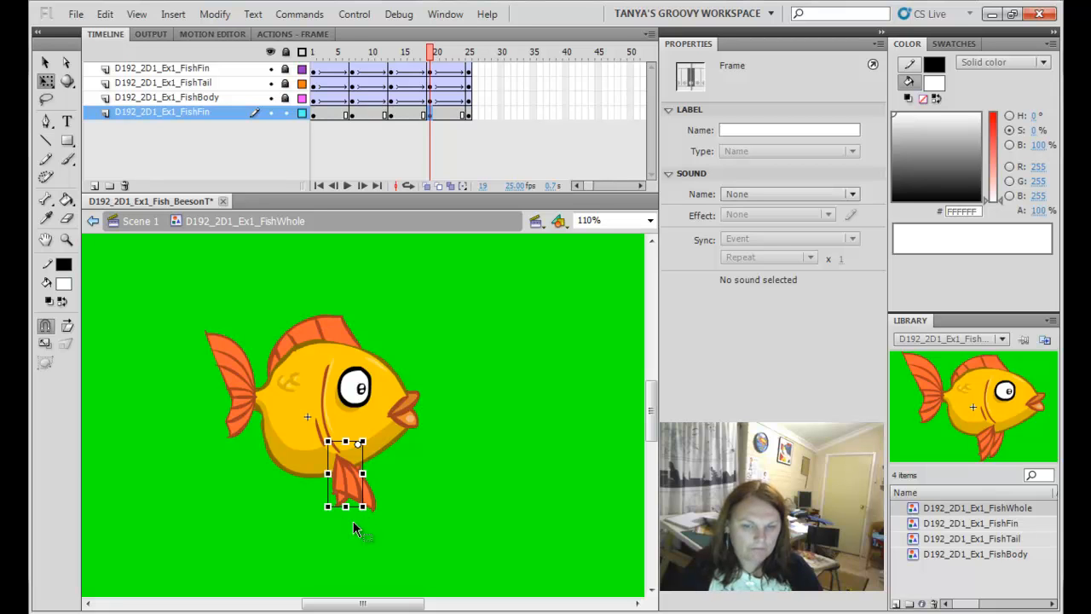
pyautogui.moveTo(340, 503); pyautogui.dragTo(420, 486)
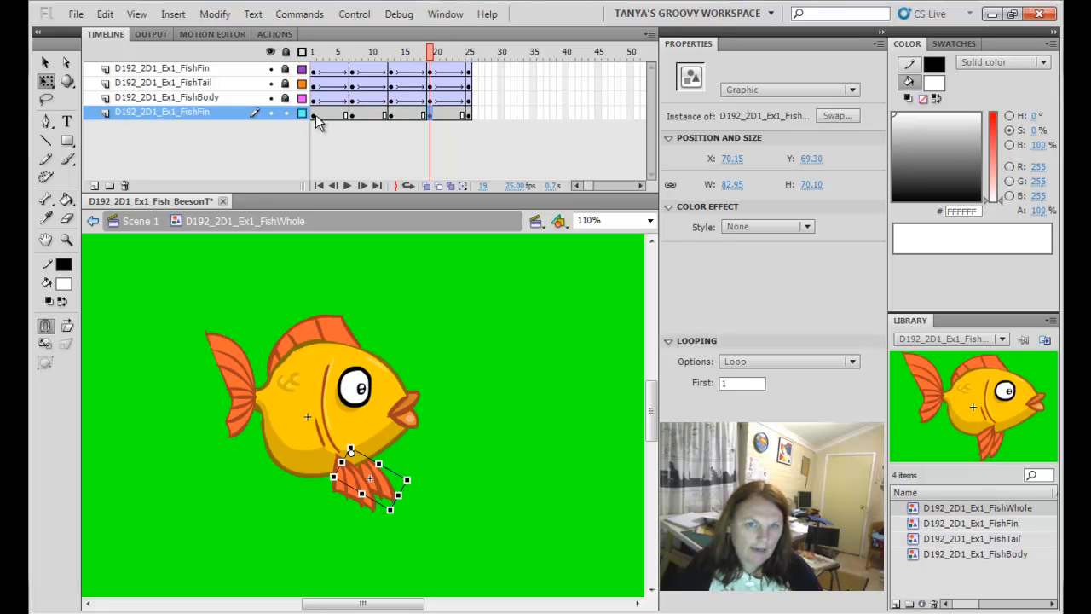
# Apply classic tweens across all the lower FishFin layer's frames, playing and scrubbing the animation to check the movement
pyautogui.click(195, 122)
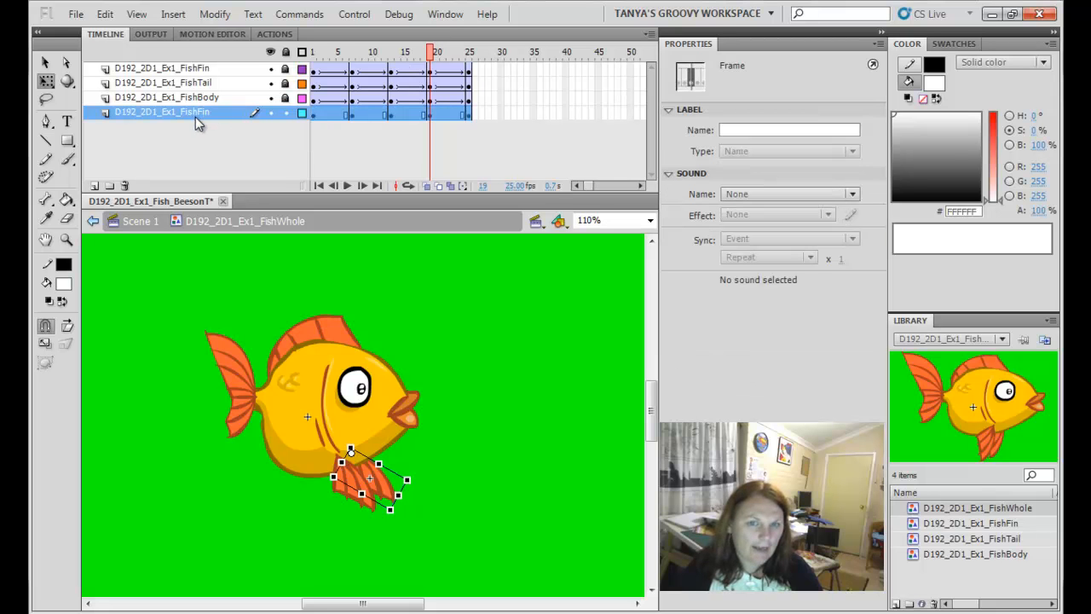
pyautogui.rightClick(346, 111)
pyautogui.click(402, 158)
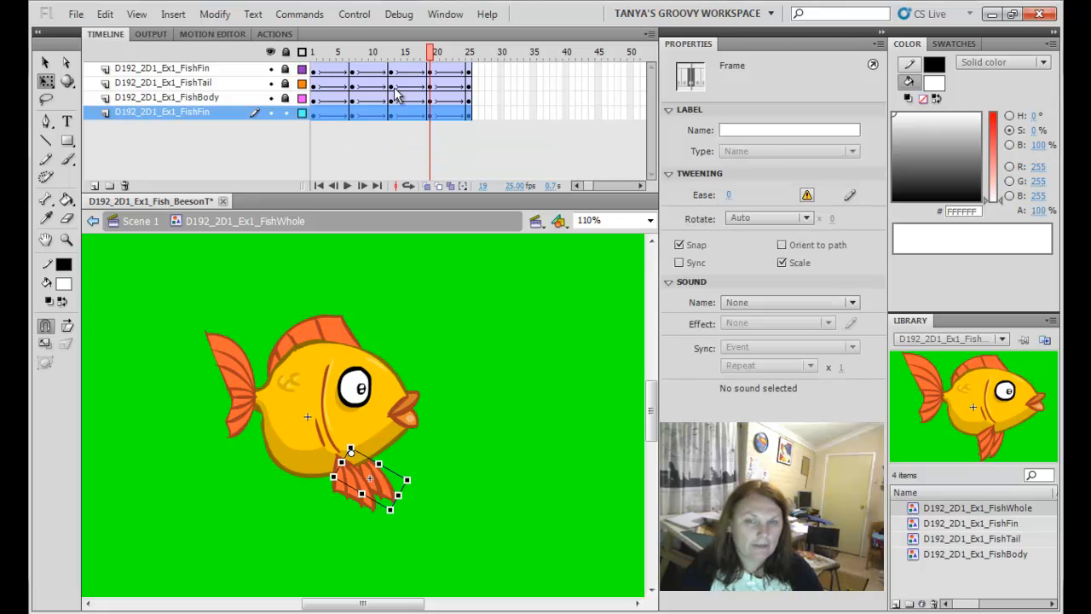
pyautogui.press('Return')
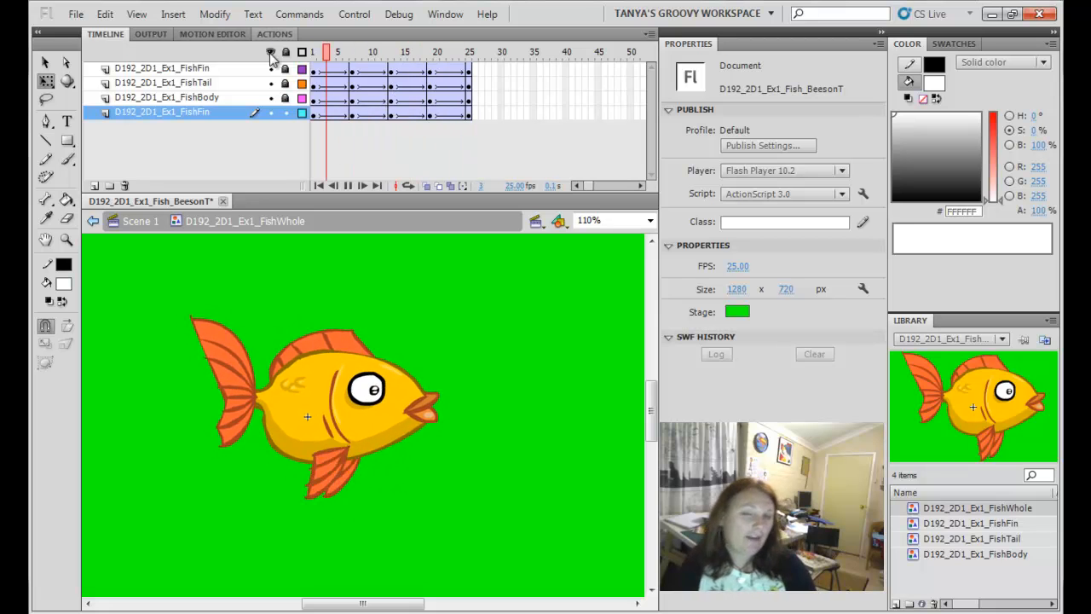
pyautogui.click(313, 52)
pyautogui.moveTo(316, 54); pyautogui.dragTo(346, 53)
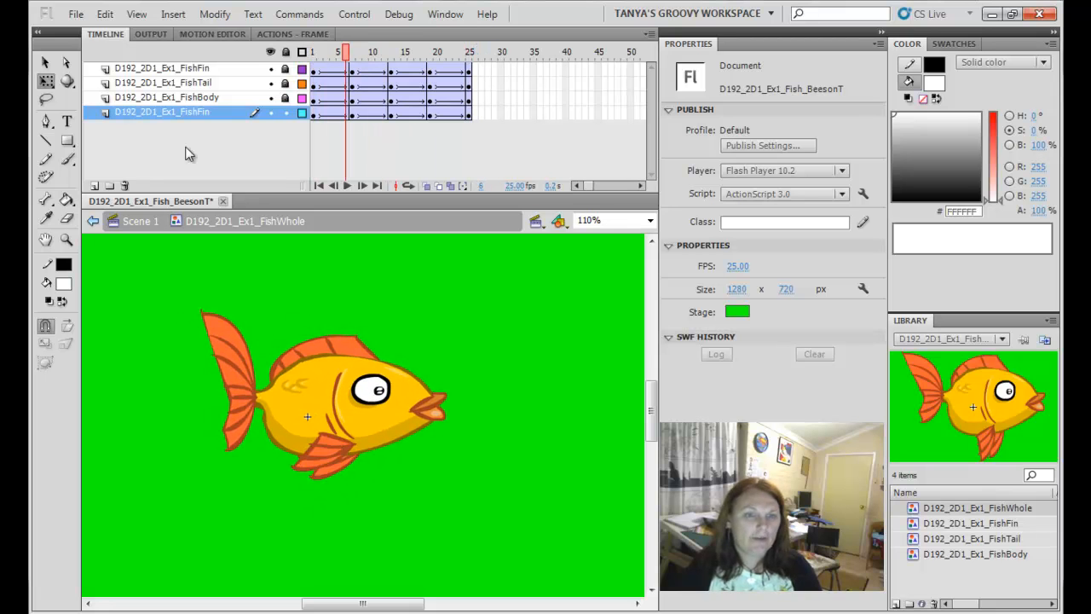
# Return to Scene 1, extend Layer 1 to frame 50 and play the scene's animation
pyautogui.click(138, 222)
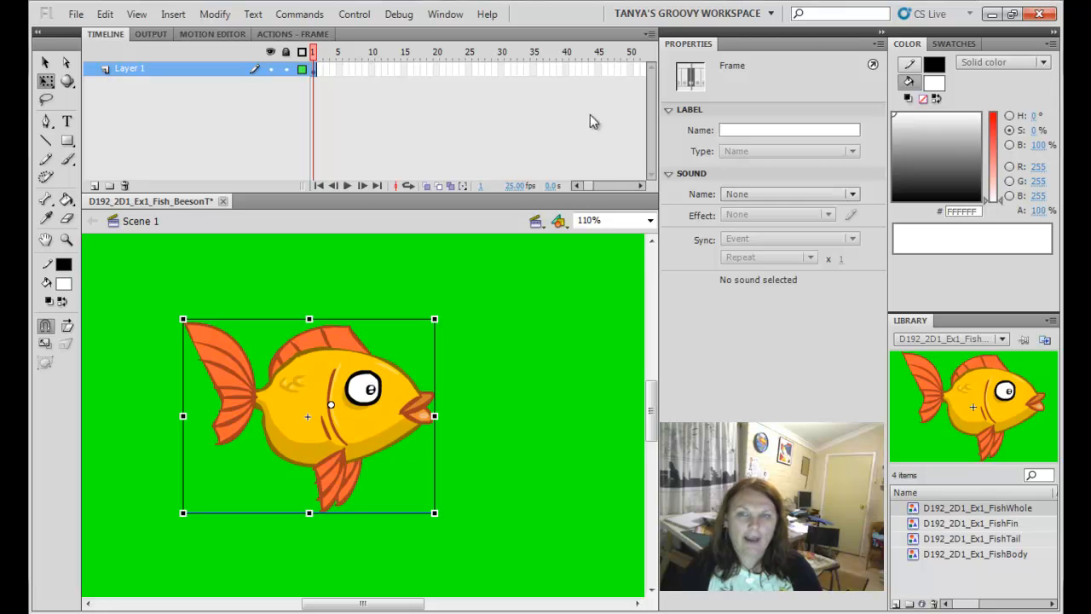
pyautogui.click(631, 68)
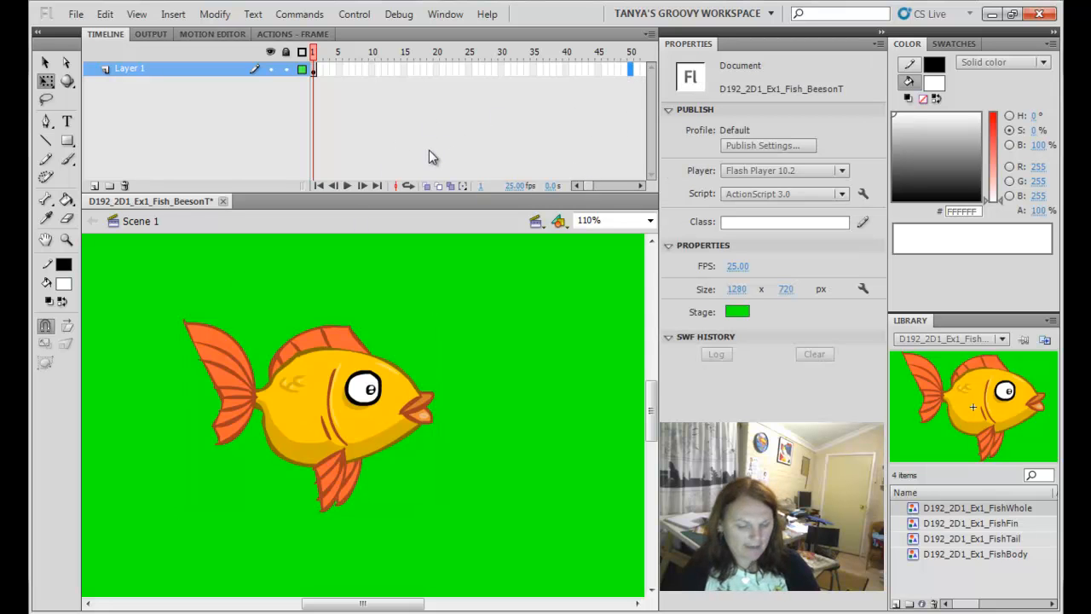
pyautogui.press('F5')
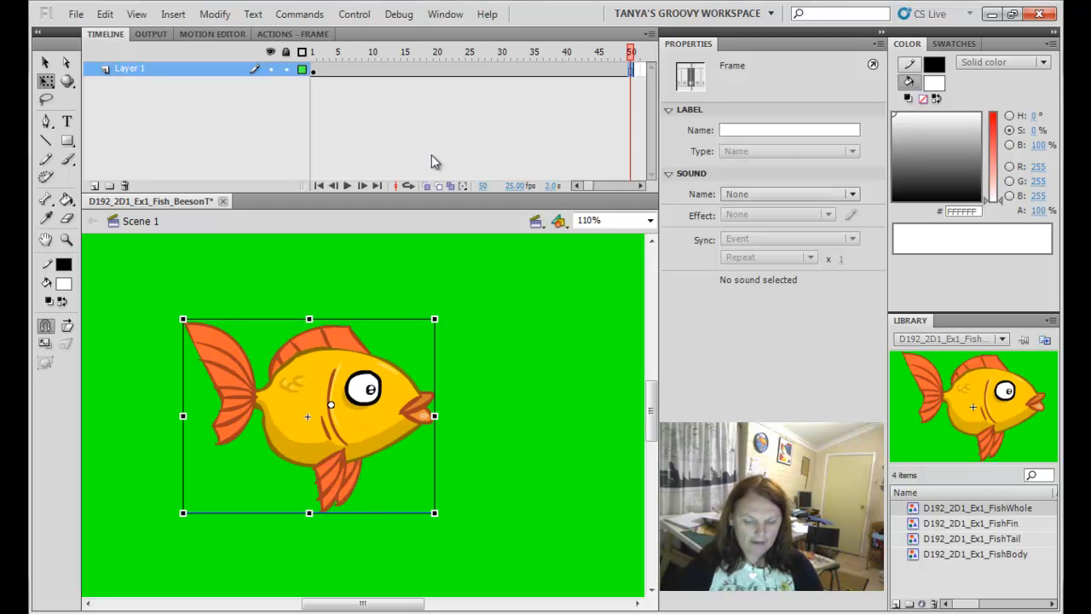
pyautogui.press('Return')
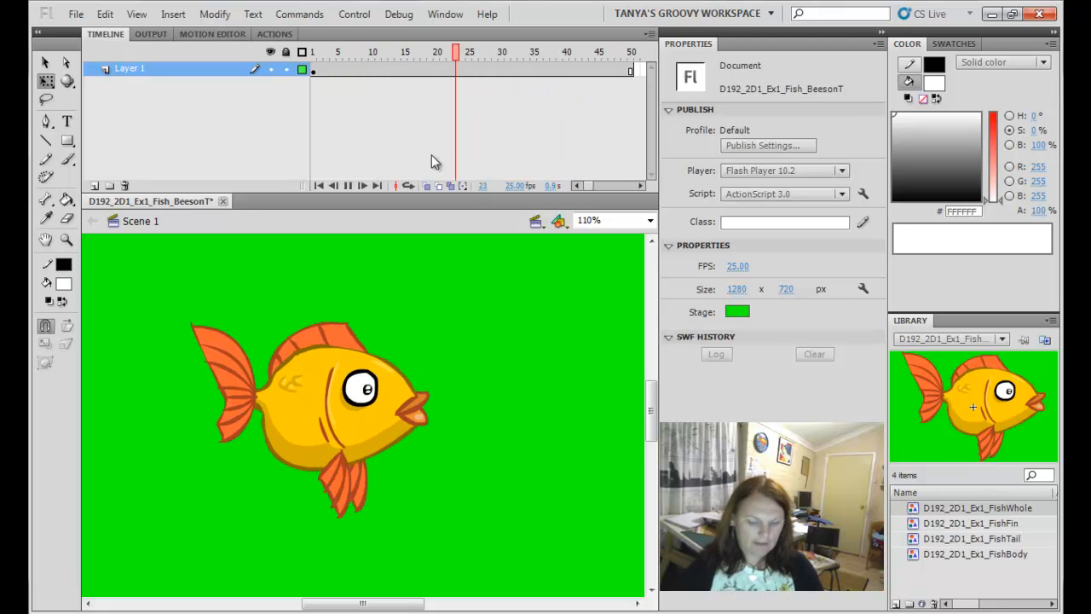
# At frame 1, move the fish towards the stage's upper left and add three more FishWhole instances from the library around it
pyautogui.hotkey('ctrl', '-')
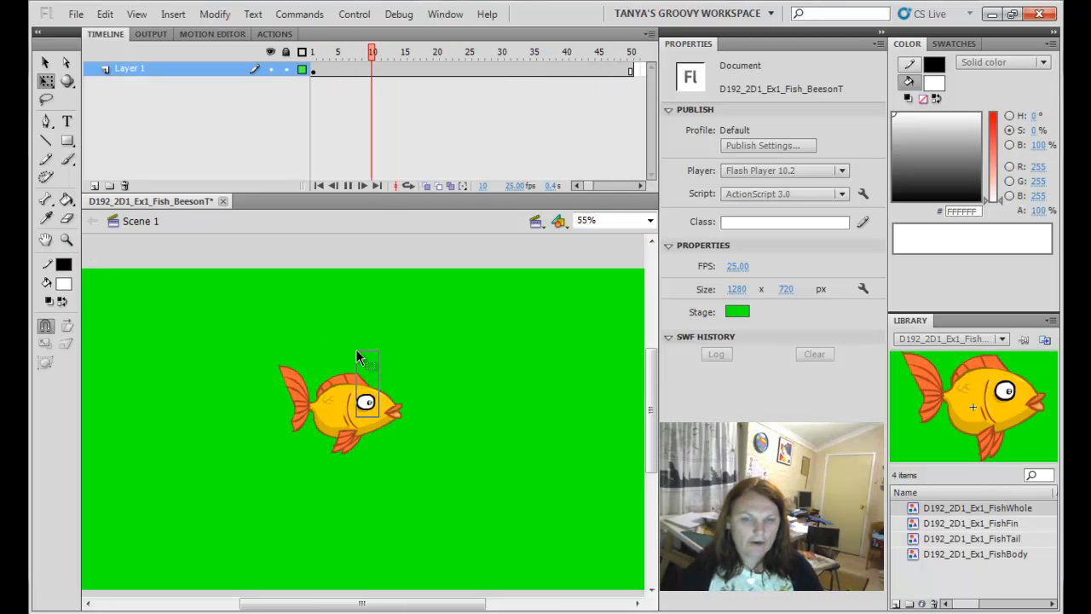
pyautogui.click(314, 55)
pyautogui.moveTo(352, 386); pyautogui.dragTo(306, 320)
pyautogui.moveTo(982, 394); pyautogui.dragTo(346, 496)
pyautogui.moveTo(263, 496); pyautogui.dragTo(266, 491)
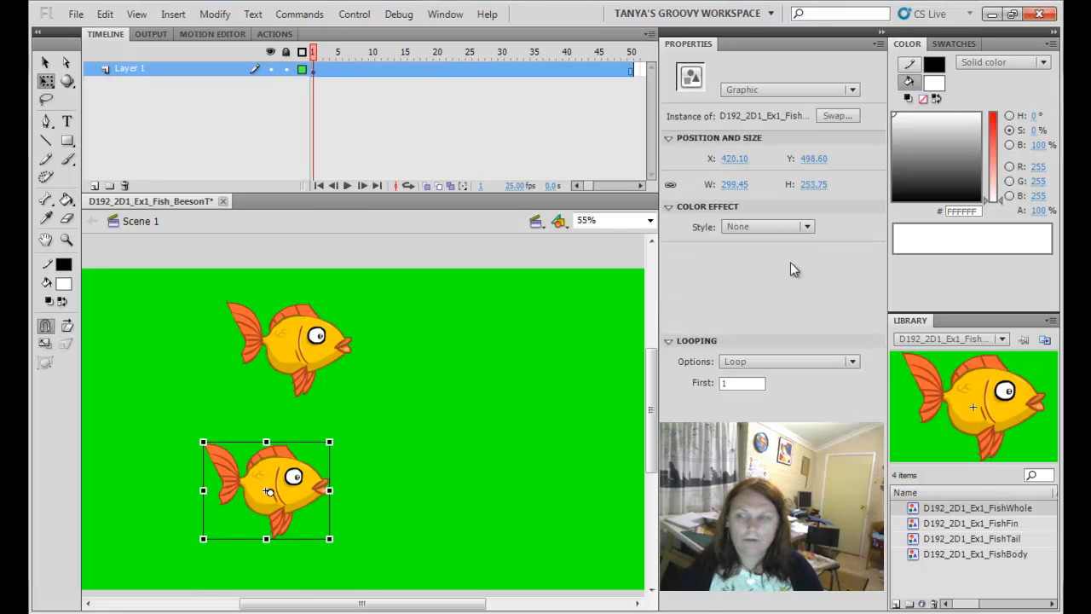
pyautogui.moveTo(968, 386); pyautogui.dragTo(426, 426)
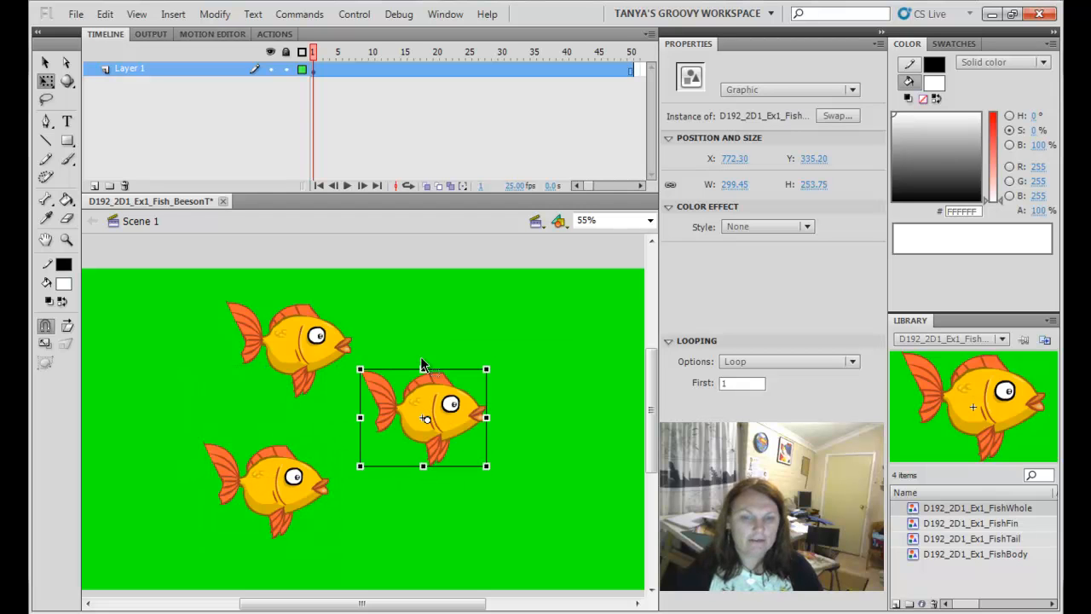
pyautogui.moveTo(962, 399); pyautogui.dragTo(426, 522)
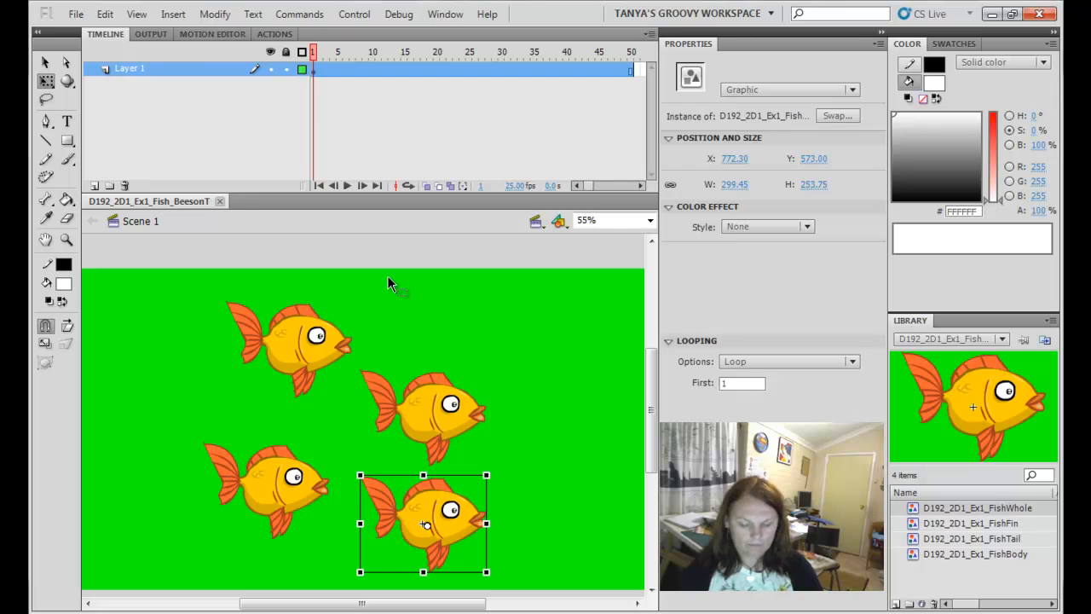
# Play the scene to watch all four fish swim, and return the playhead to frame 1
pyautogui.press('Return')
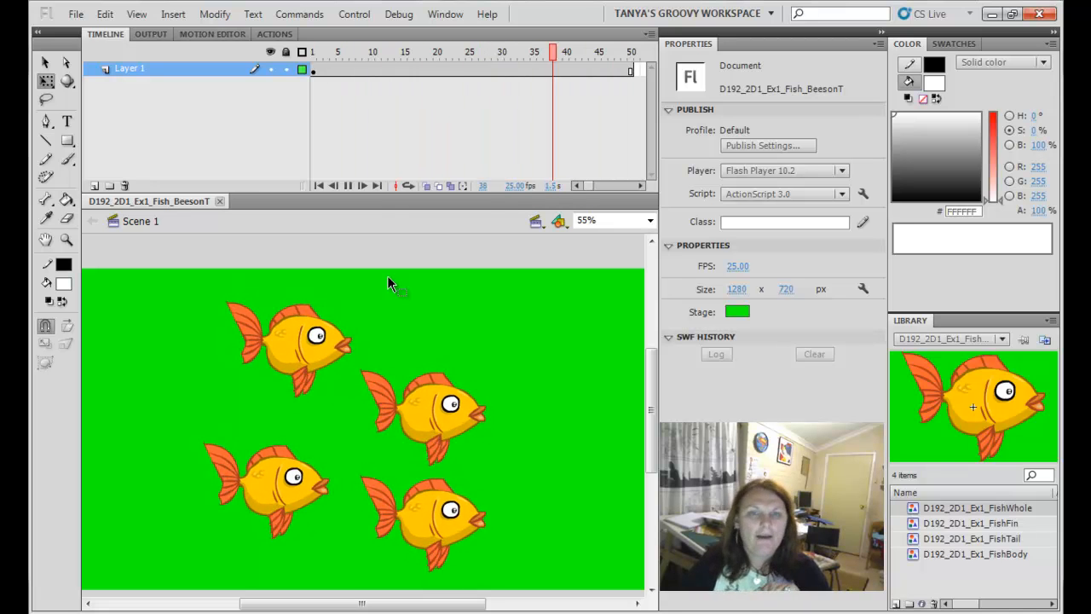
pyautogui.click(321, 55)
pyautogui.moveTo(323, 58); pyautogui.dragTo(298, 110)
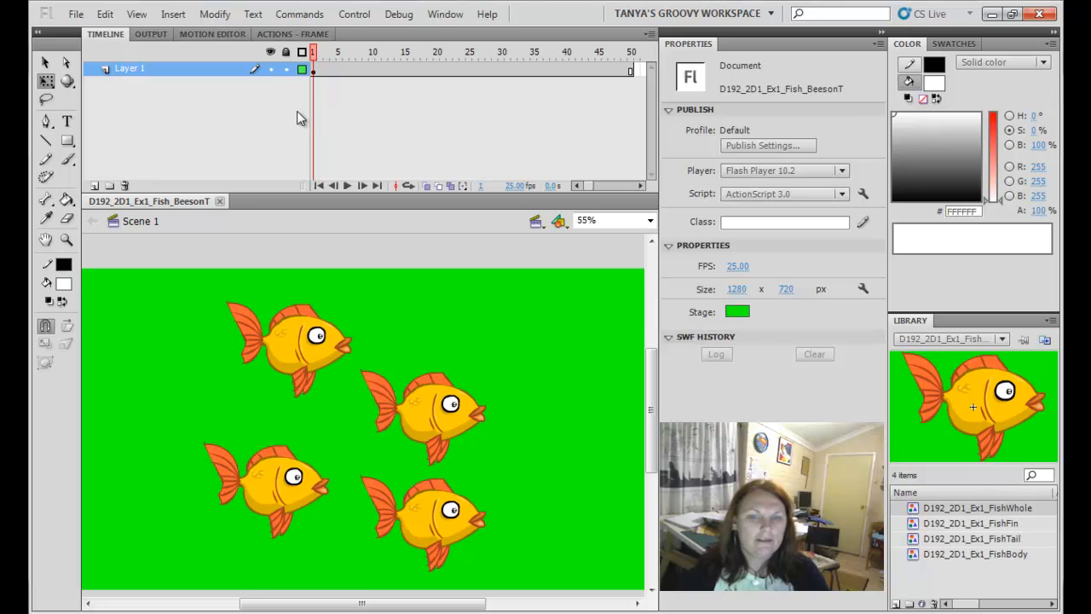
# Delete the three extra fish and move the remaining one to the middle of the stage, at about X 624, Y 394
pyautogui.click(416, 426)
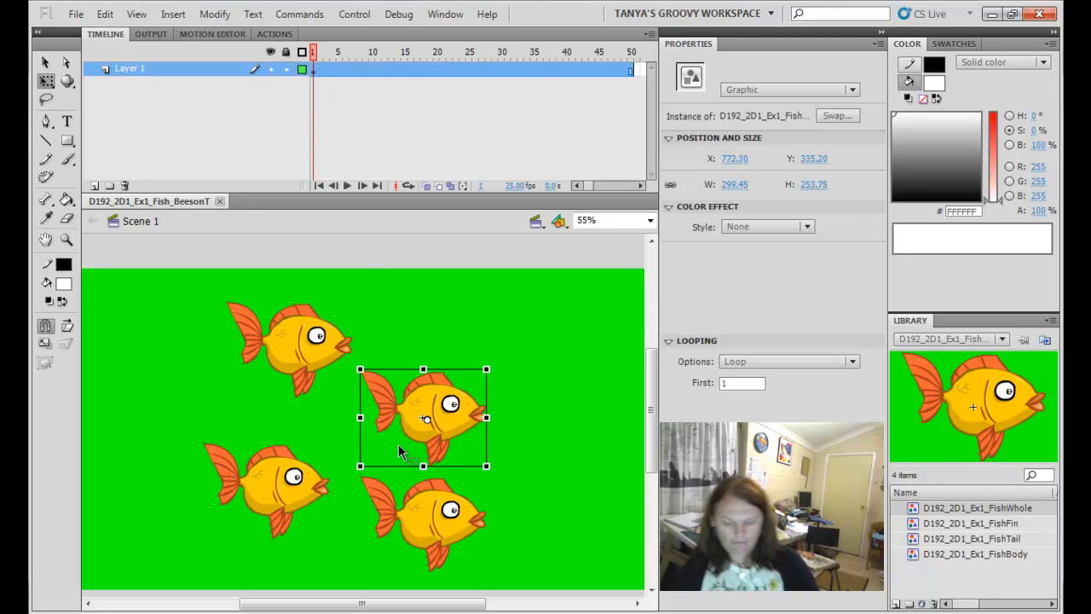
pyautogui.press('Delete')
pyautogui.click(434, 534)
pyautogui.press('Delete')
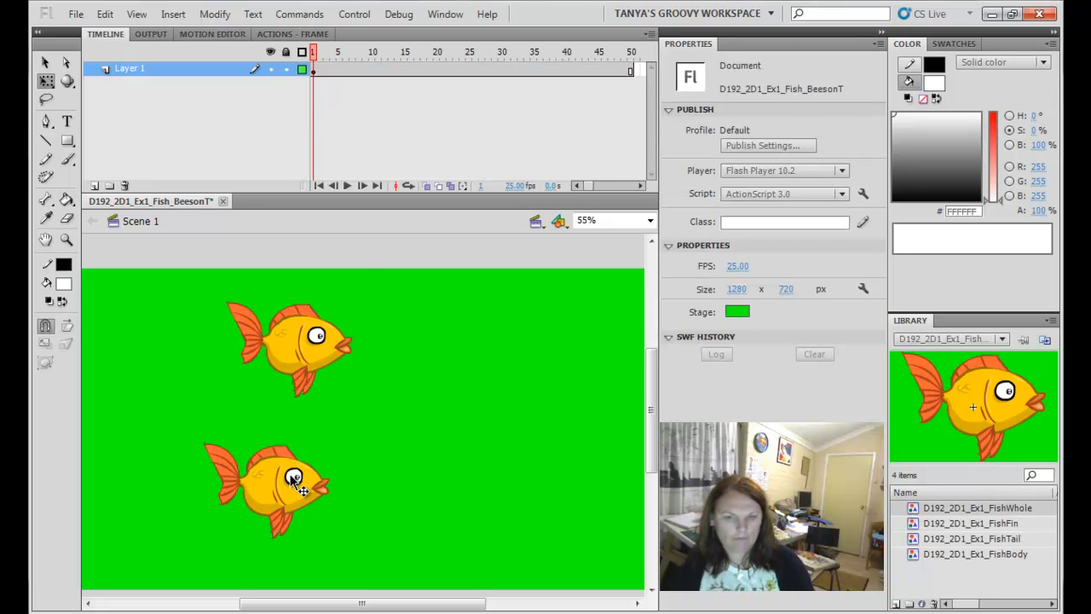
pyautogui.click(301, 455)
pyautogui.press('Delete')
pyautogui.moveTo(317, 334); pyautogui.dragTo(385, 429)
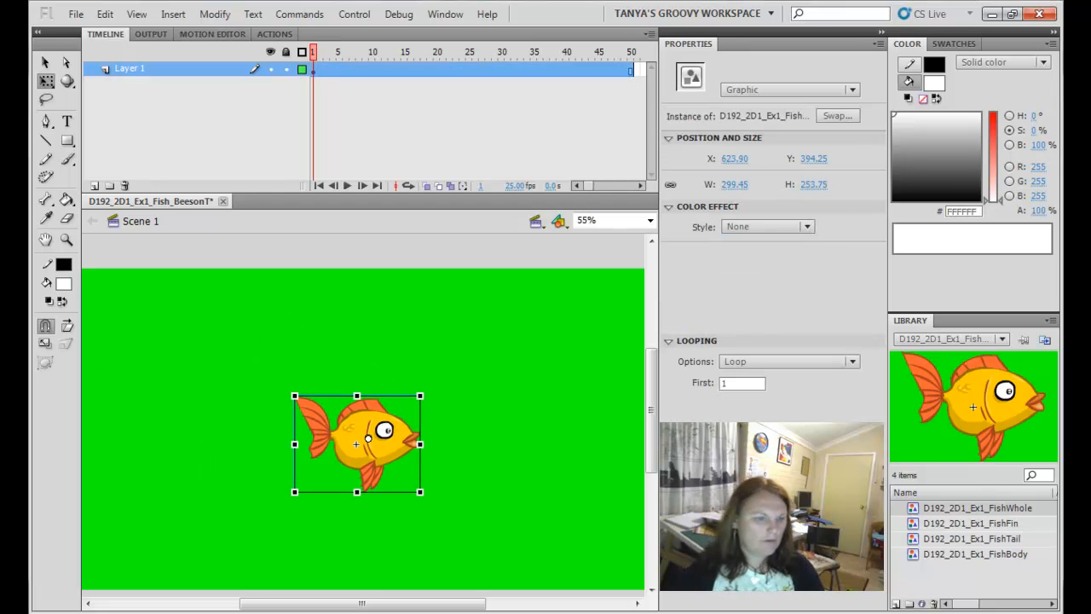